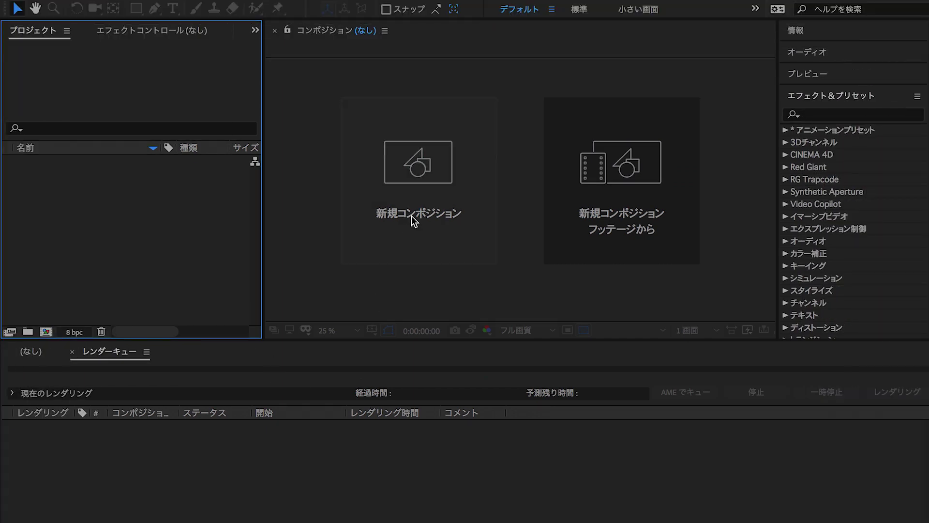
# Create a 1920x1080 composition named Sparks and show its background as black
pyautogui.click(412, 216)
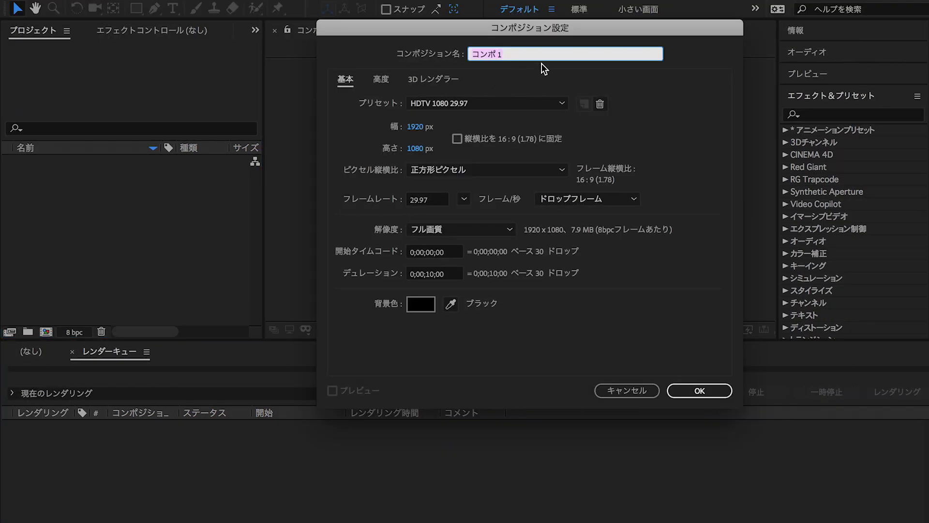
pyautogui.write('Sparks')
pyautogui.click(713, 389)
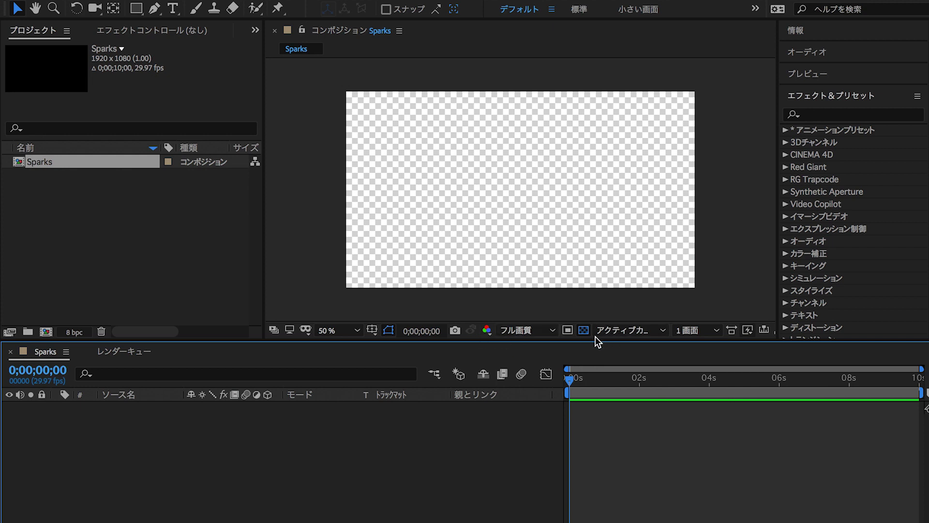
pyautogui.click(584, 329)
# Add a solid layer named Sparticle with Ctrl+Y
pyautogui.hotkey('ctrl', 'y')
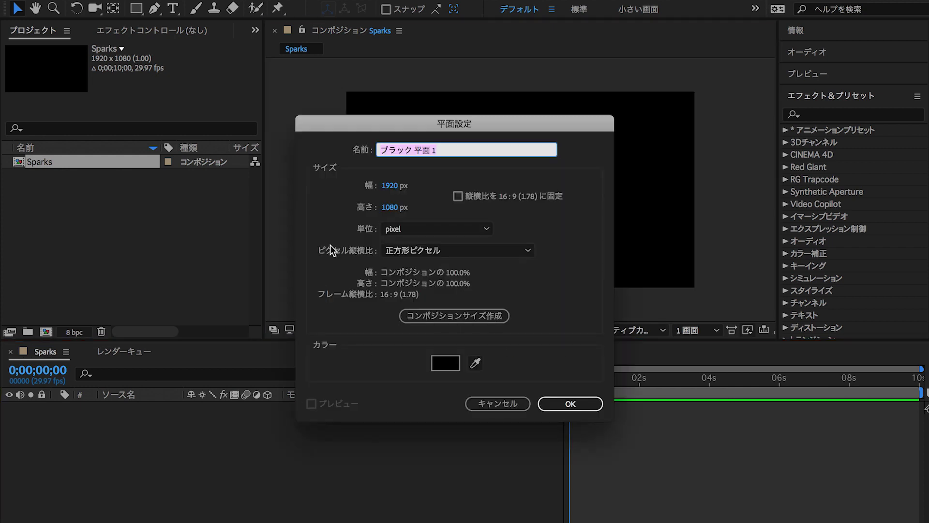
pyautogui.write('Sparticle')
pyautogui.click(565, 403)
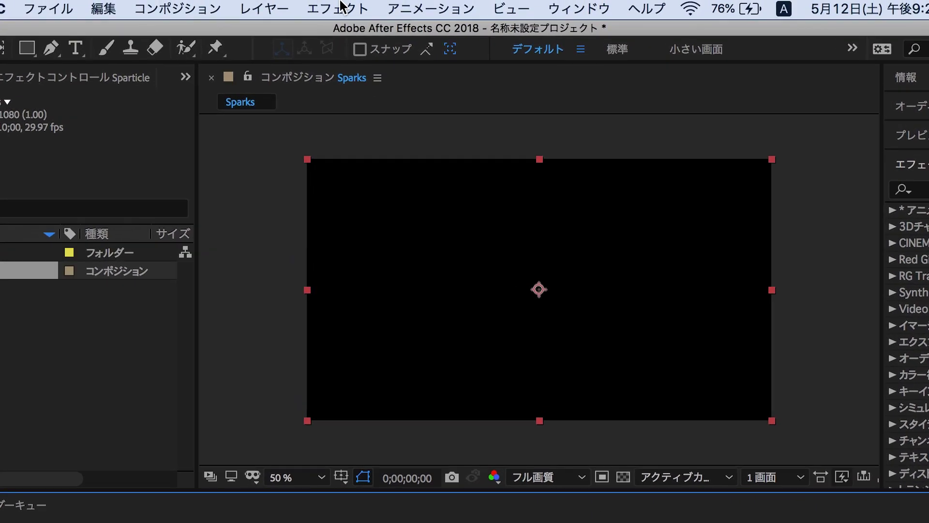
# Apply Trapcode Particular to the Sparticle solid
pyautogui.click(341, 7)
pyautogui.moveTo(381, 156)
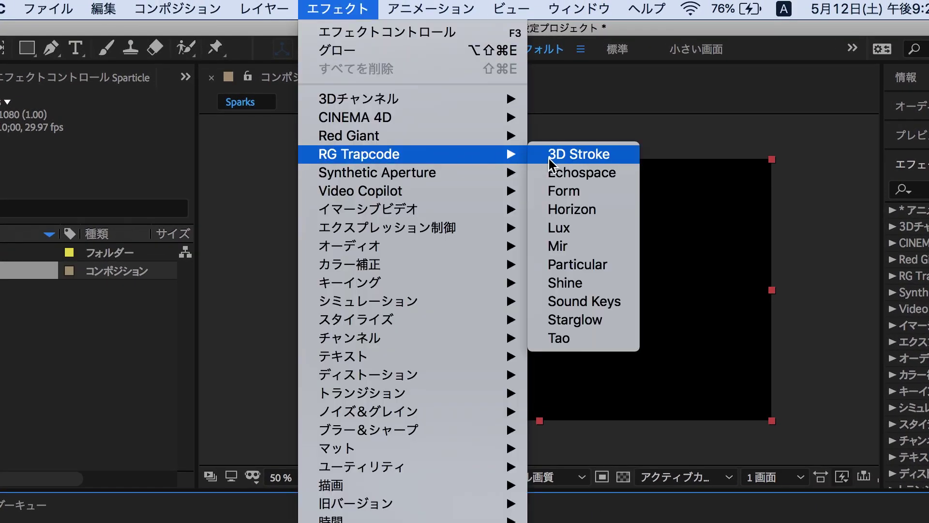
pyautogui.click(610, 267)
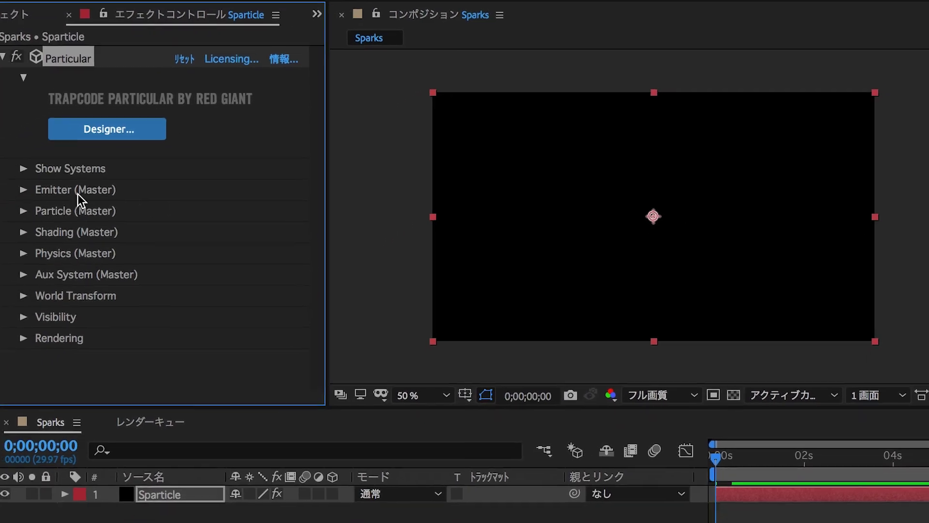
pyautogui.click(28, 189)
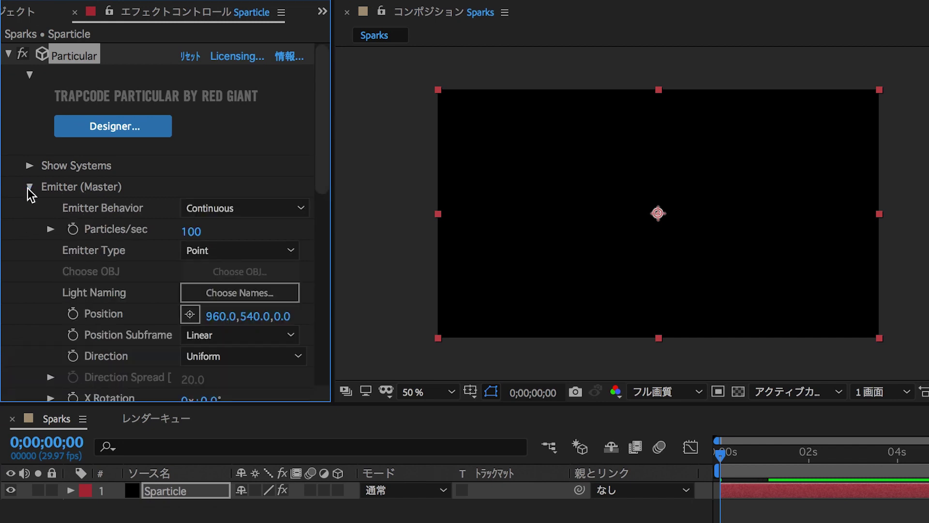
# Set the Emitter Type to Box and move to 0;00;02;22 to see particles
pyautogui.scroll(-3, 28, 190)
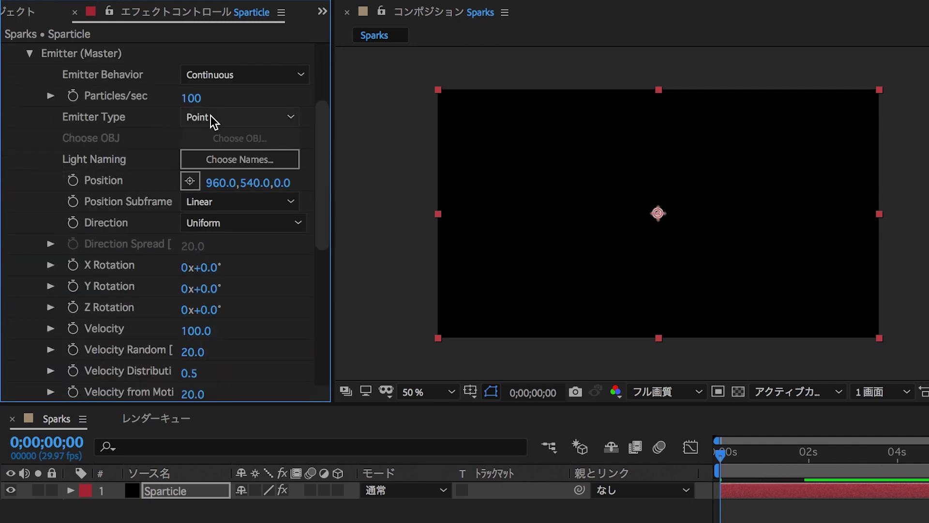
pyautogui.click(247, 122)
pyautogui.click(244, 150)
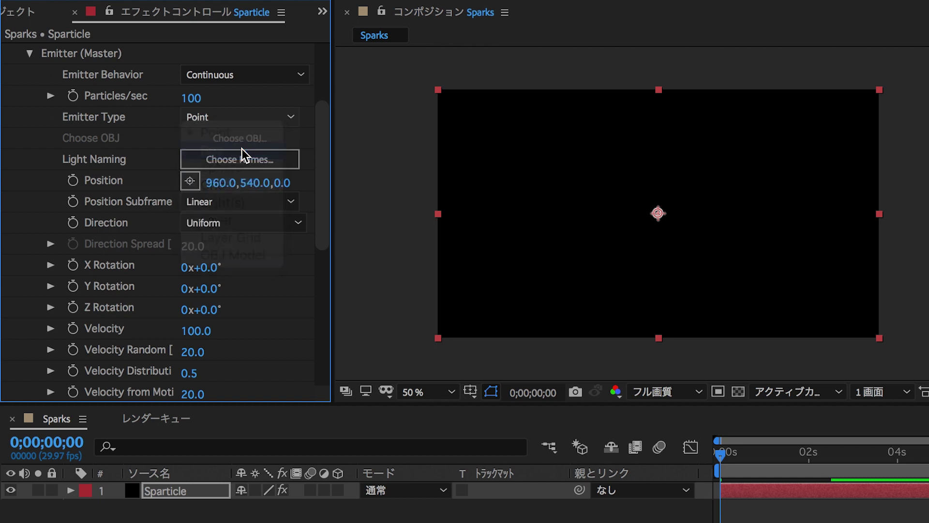
pyautogui.click(842, 455)
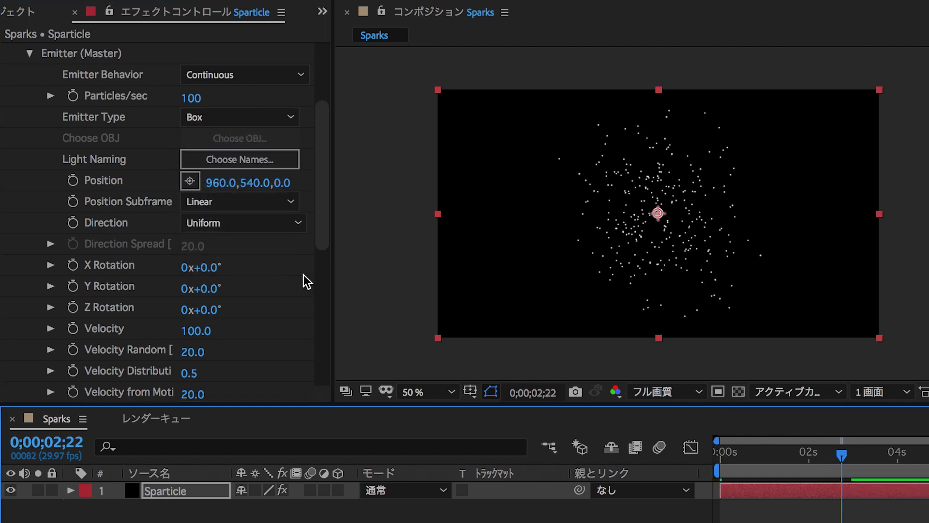
# Set Velocity Random to 65
pyautogui.scroll(-2, 268, 269)
pyautogui.scroll(-2, 268, 269)
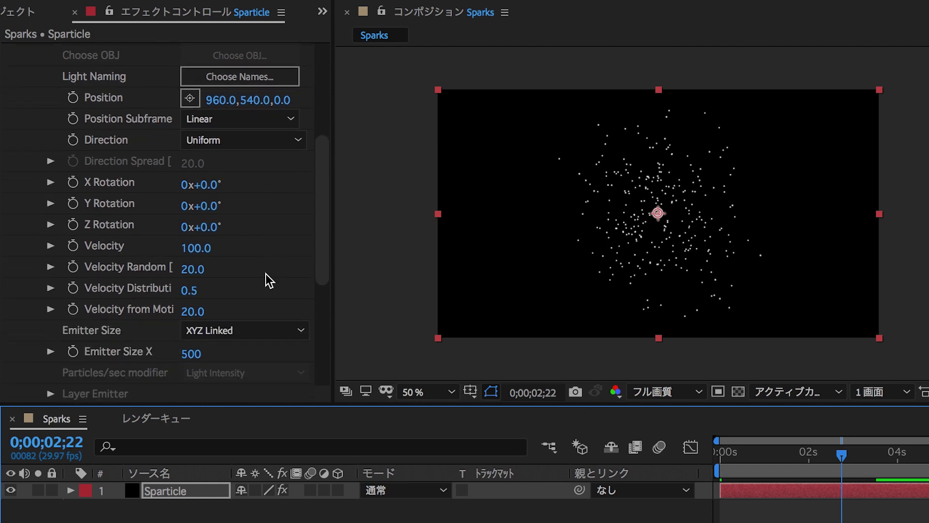
pyautogui.click(198, 271)
pyautogui.write('60')
pyautogui.press('Return')
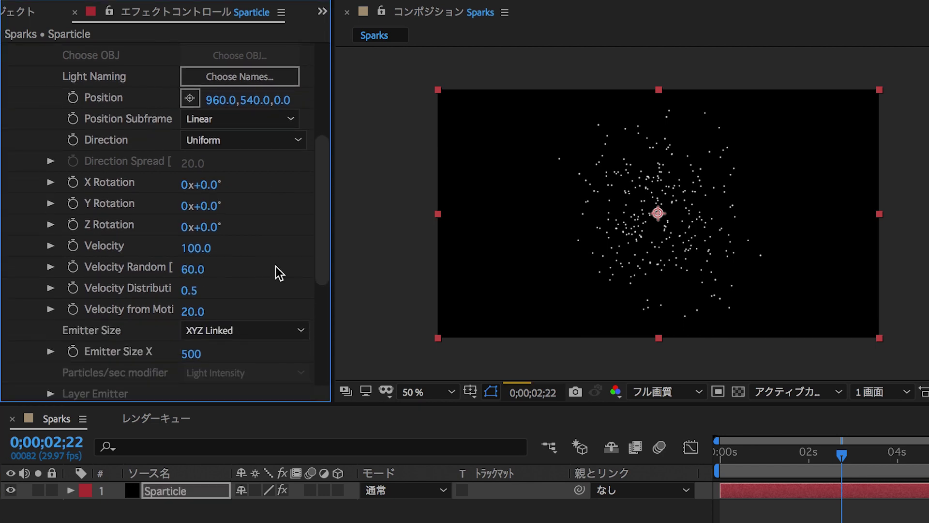
pyautogui.click(202, 273)
pyautogui.moveTo(202, 273); pyautogui.dragTo(219, 291)
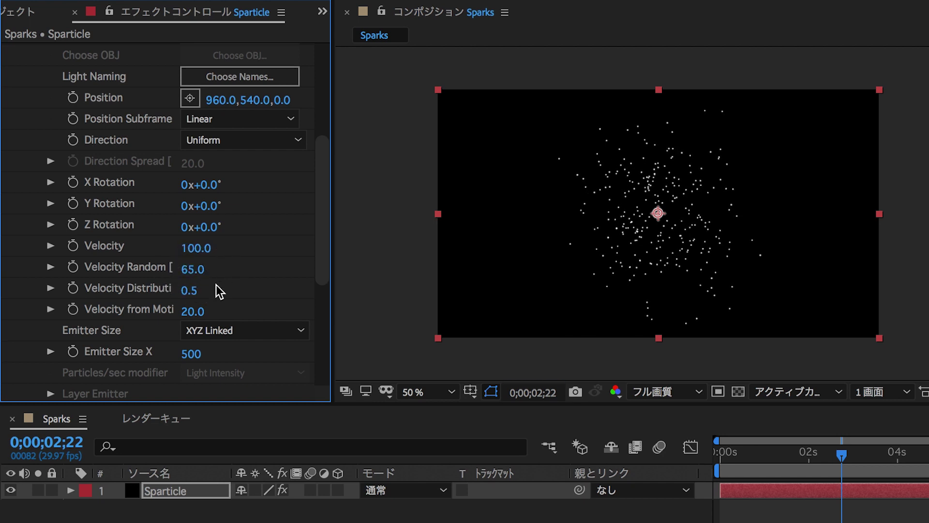
# Set the particle Direction to Directional
pyautogui.scroll(-1, 231, 277)
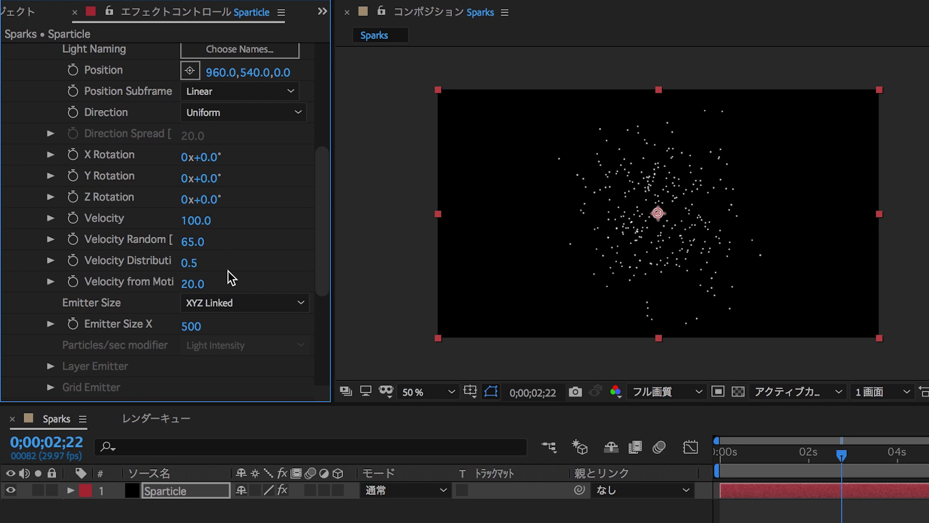
pyautogui.click(247, 113)
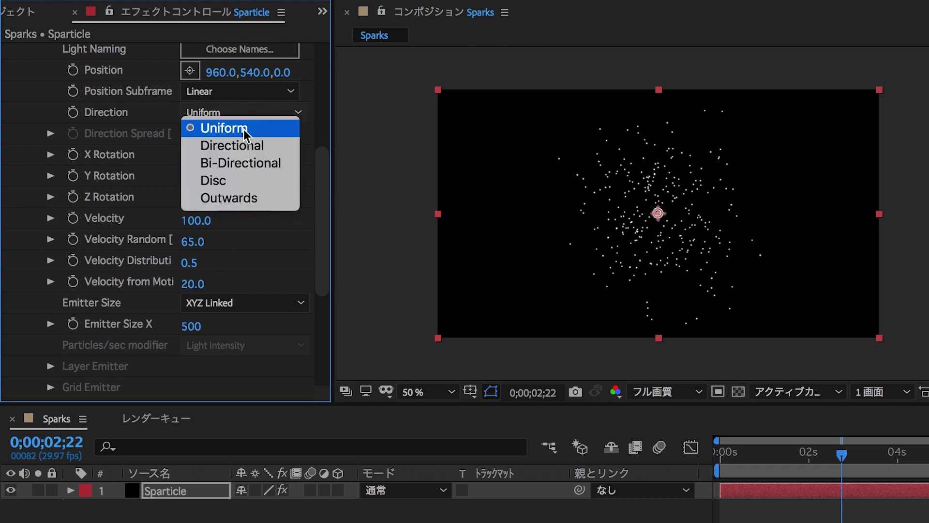
pyautogui.click(277, 146)
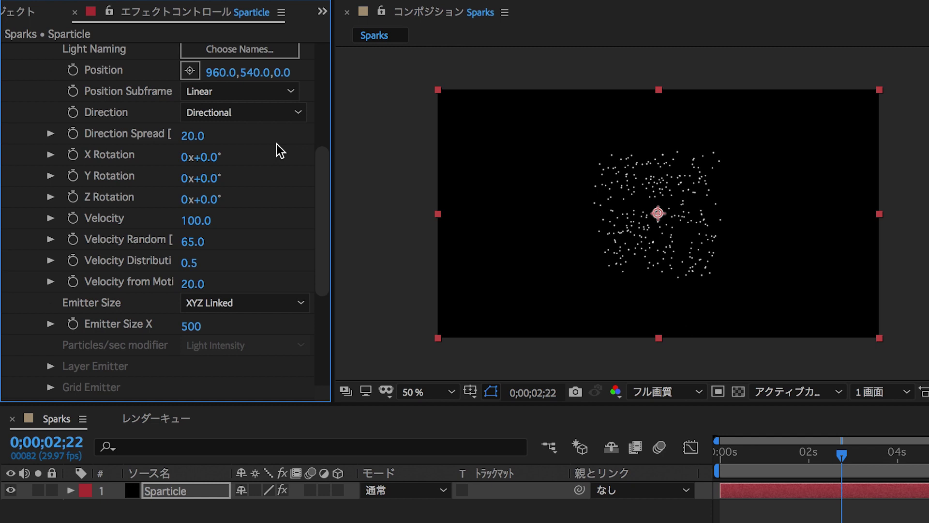
pyautogui.scroll(1, 280, 150)
pyautogui.scroll(-8, 276, 150)
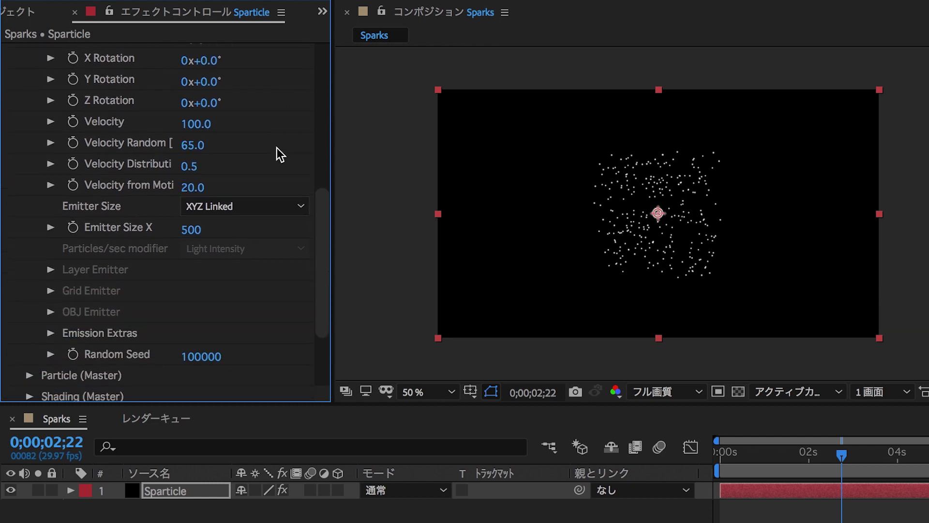
# Switch Emitter Size to XYZ Individual and widen Emitter Size X to 1705
pyautogui.click(271, 207)
pyautogui.click(270, 240)
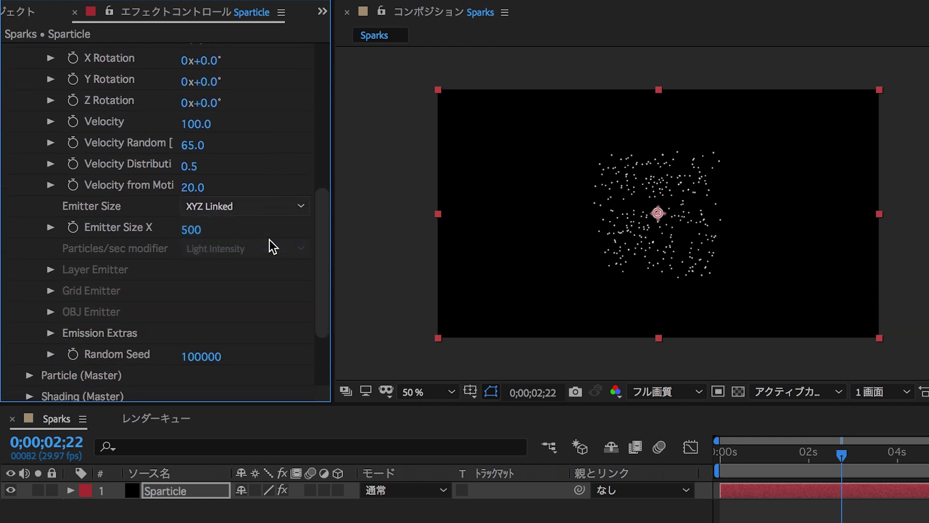
pyautogui.moveTo(194, 230); pyautogui.dragTo(443, 245)
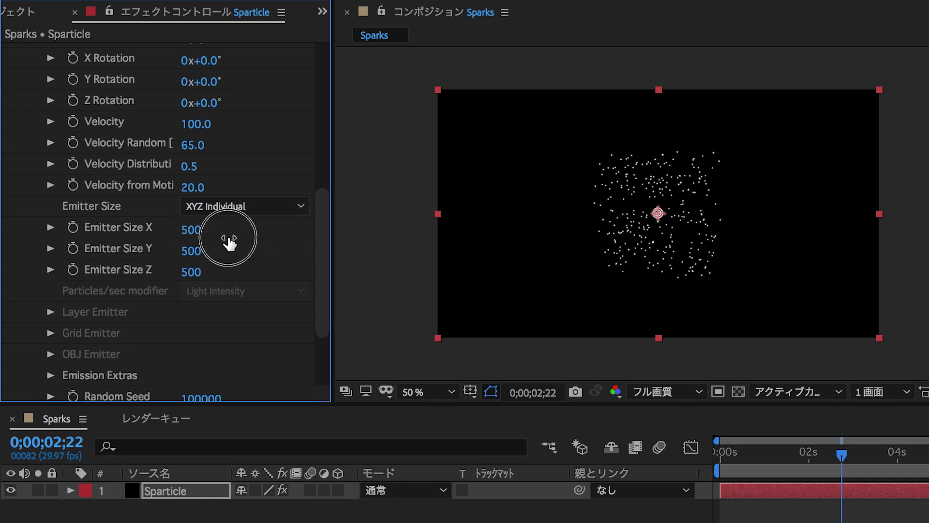
pyautogui.moveTo(195, 230)
pyautogui.mouseDown()
pyautogui.moveTo(392, 242)
pyautogui.moveTo(311, 240)
pyautogui.mouseUp()
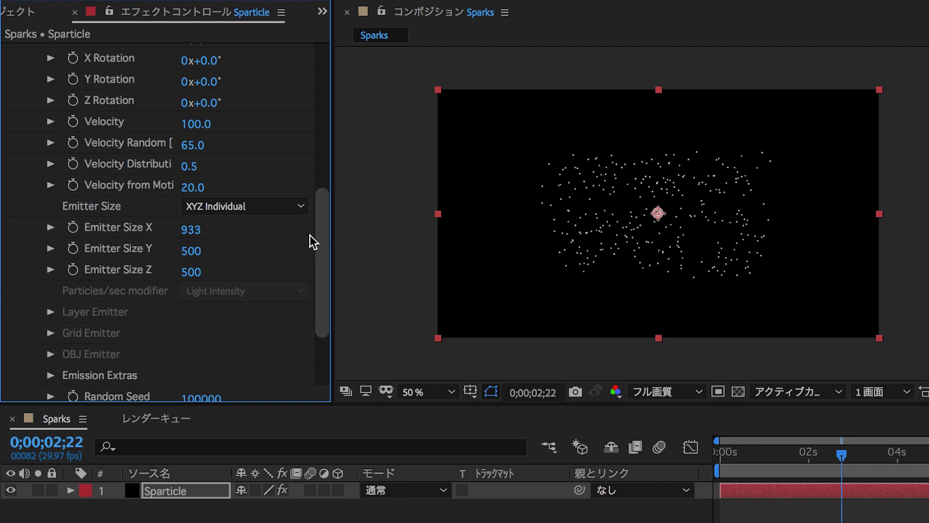
pyautogui.moveTo(203, 238); pyautogui.dragTo(307, 232)
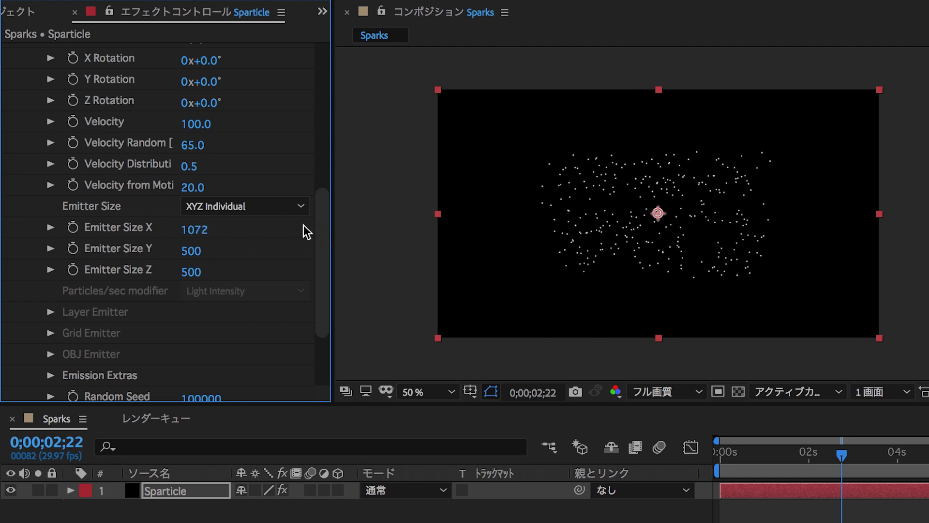
pyautogui.moveTo(199, 242); pyautogui.dragTo(650, 223)
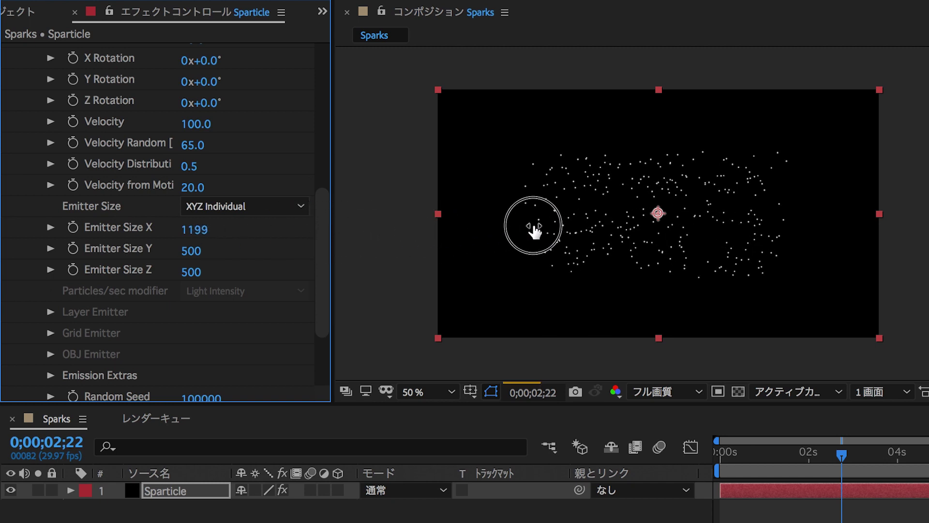
pyautogui.moveTo(650, 223); pyautogui.dragTo(743, 215)
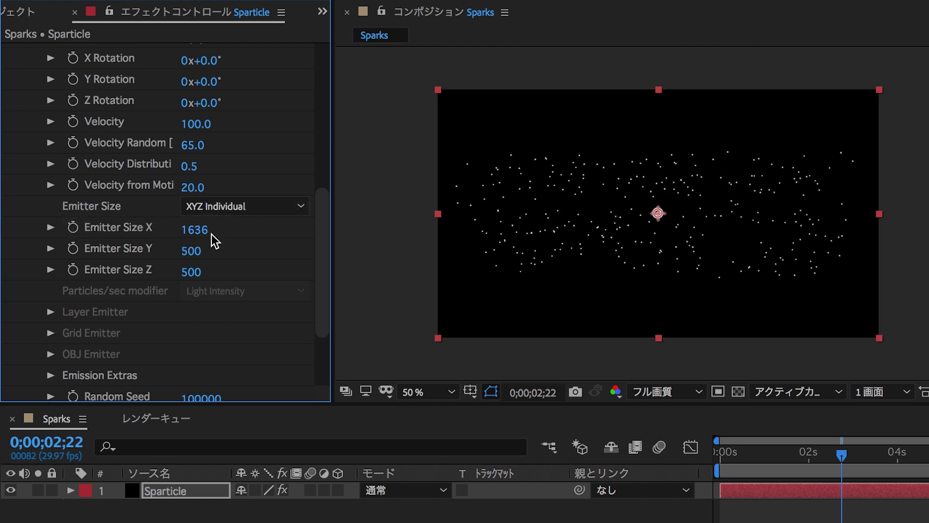
pyautogui.moveTo(202, 239); pyautogui.dragTo(327, 254)
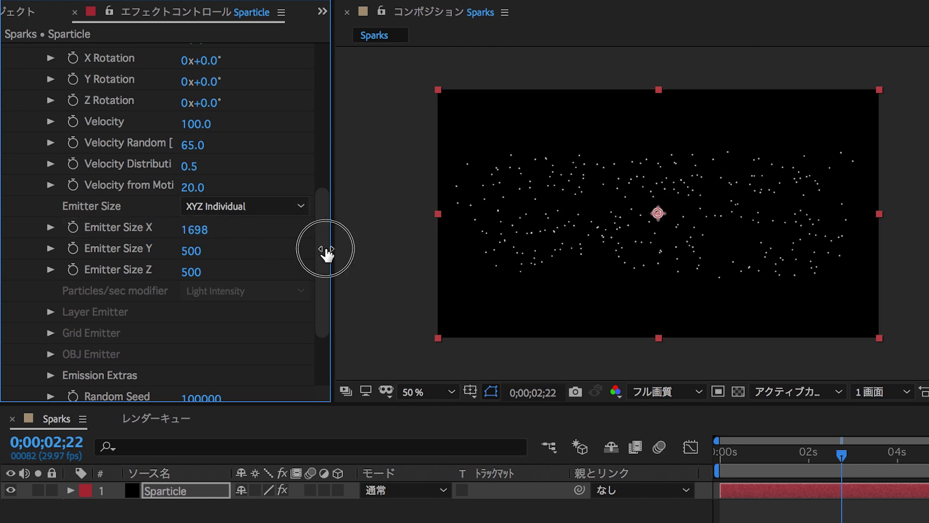
pyautogui.click(275, 232)
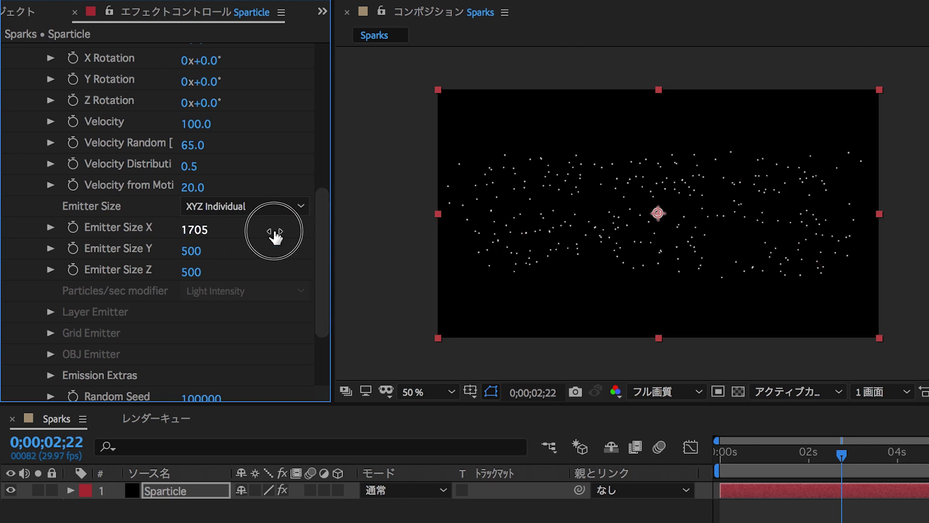
pyautogui.press('Return')
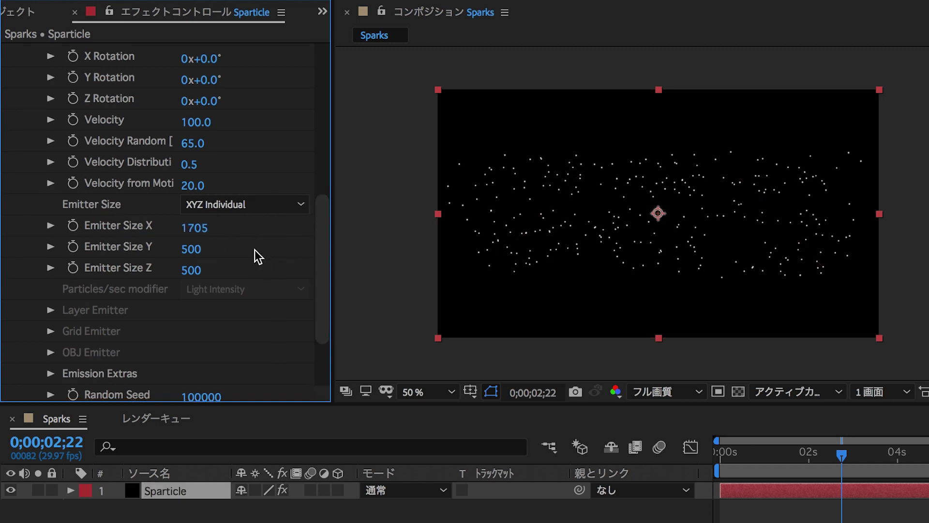
pyautogui.scroll(5, 255, 250)
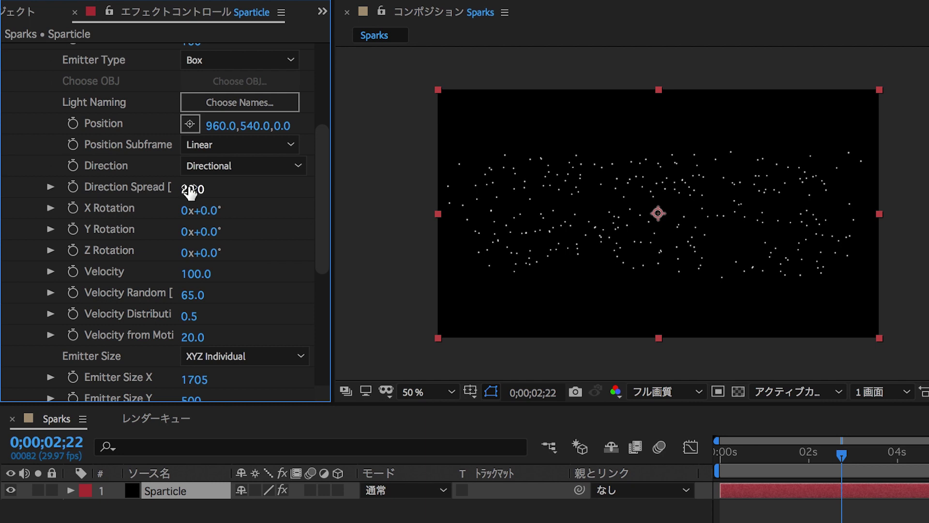
# Set the emitter Direction Spread to 40 and X Rotation to 90°
pyautogui.moveTo(189, 192); pyautogui.dragTo(216, 200)
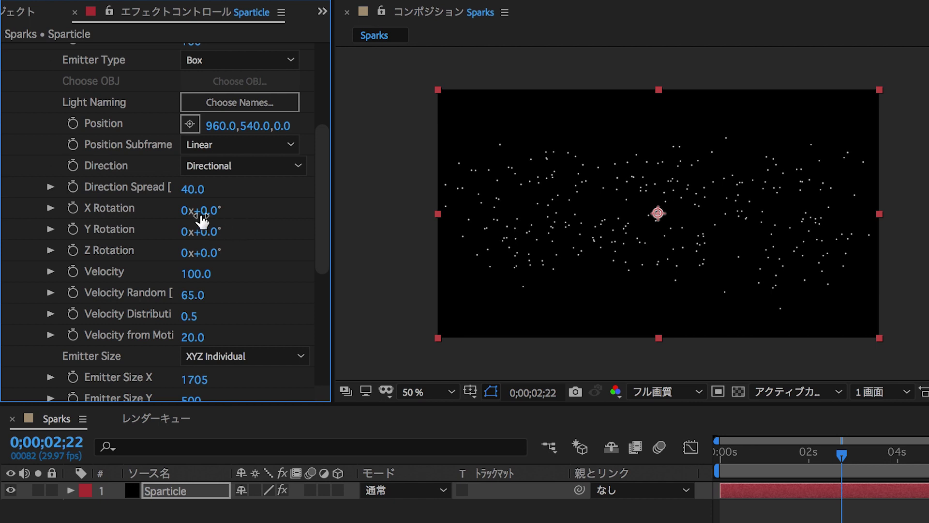
pyautogui.click(206, 213)
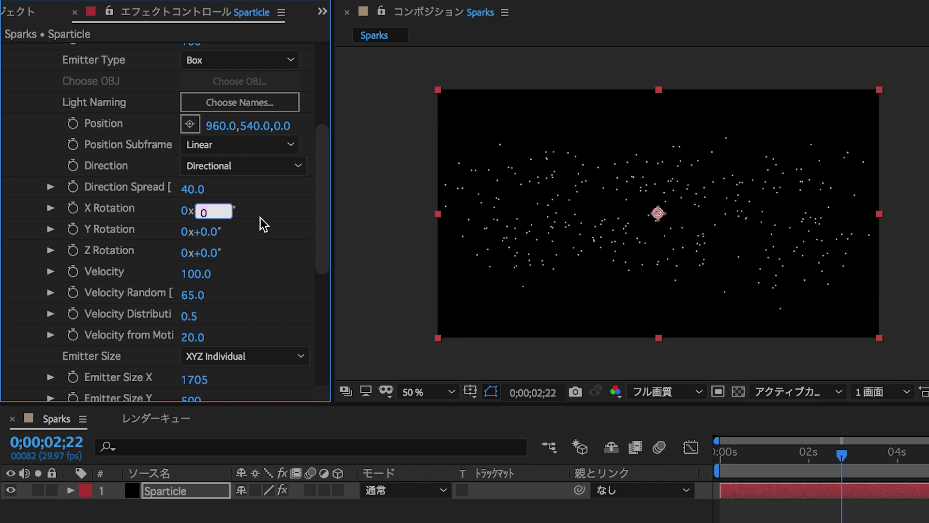
pyautogui.write('90')
pyautogui.press('Return')
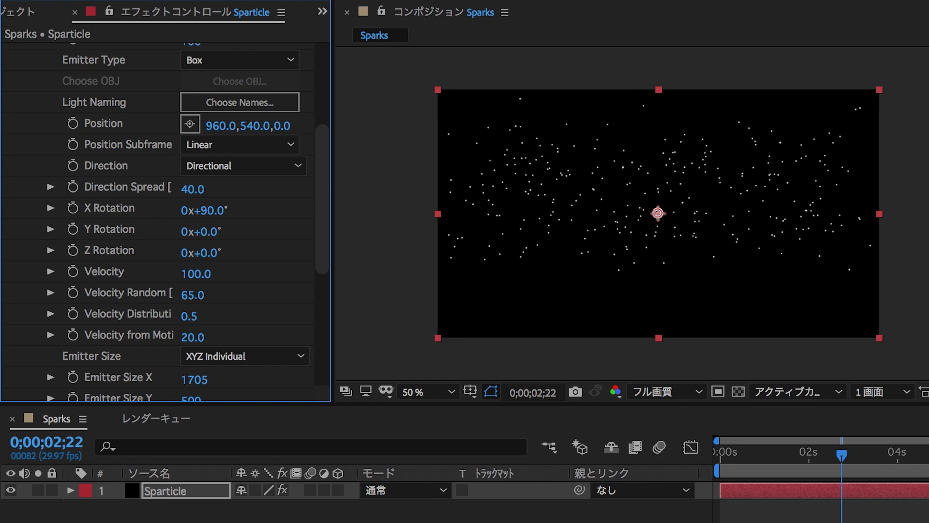
# Lower the emitter Position to 960, 1181, 0 and play back the sparks
pyautogui.scroll(3, 286, 241)
pyautogui.moveTo(266, 195); pyautogui.dragTo(926, 188)
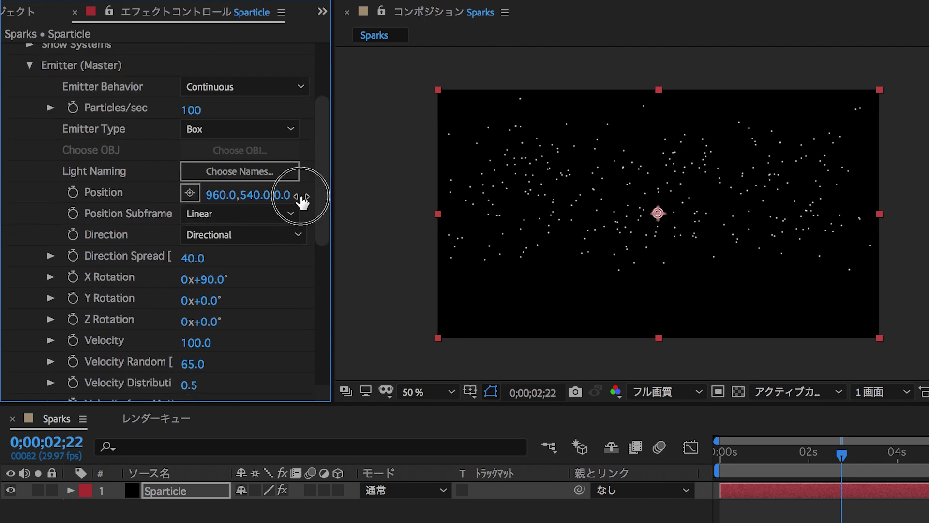
pyautogui.moveTo(248, 195)
pyautogui.mouseDown()
pyautogui.moveTo(222, 206)
pyautogui.moveTo(262, 202)
pyautogui.moveTo(229, 201)
pyautogui.mouseUp()
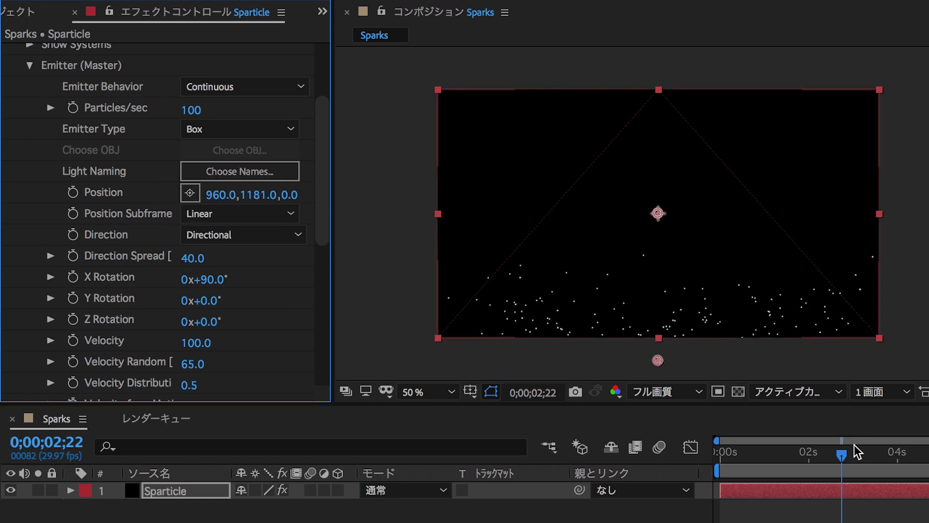
pyautogui.press('space')
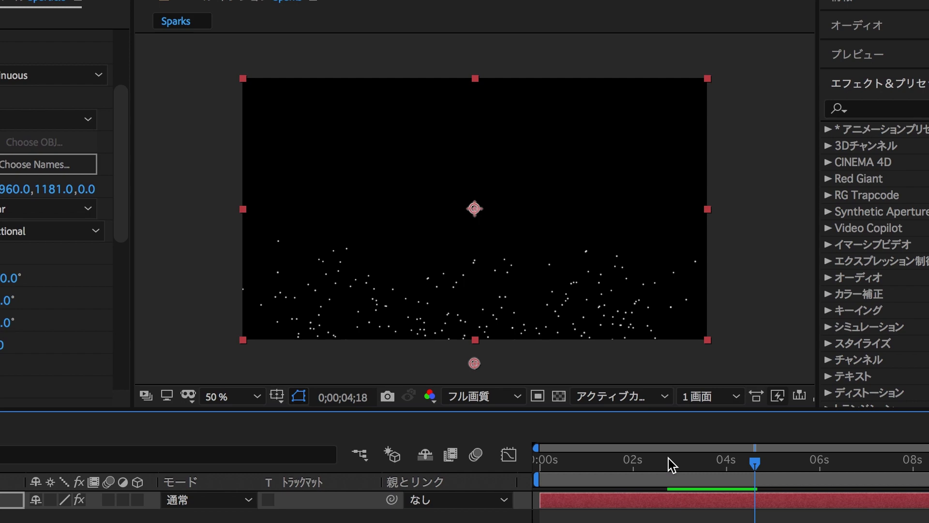
# At 3;03, set Emitter Size Y to 1407 and Emitter Size Z to 50
pyautogui.click(683, 458)
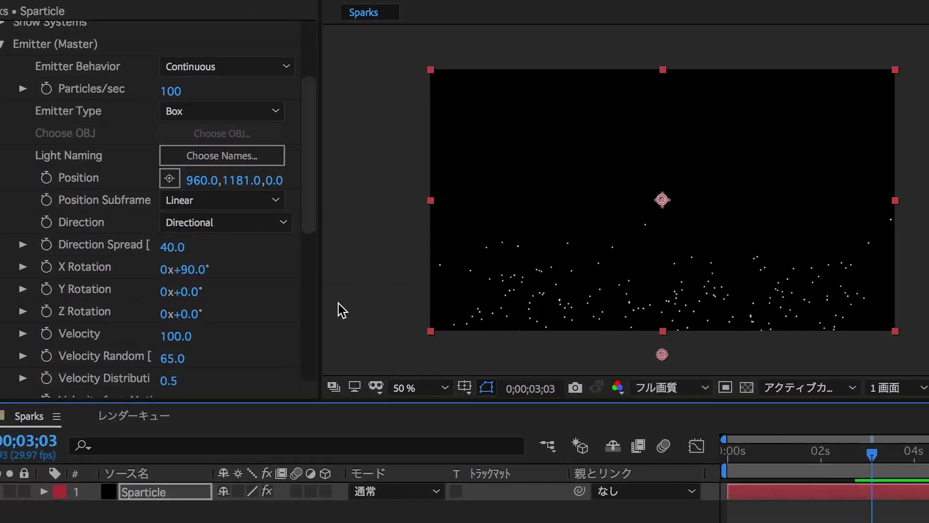
pyautogui.scroll(-4, 266, 315)
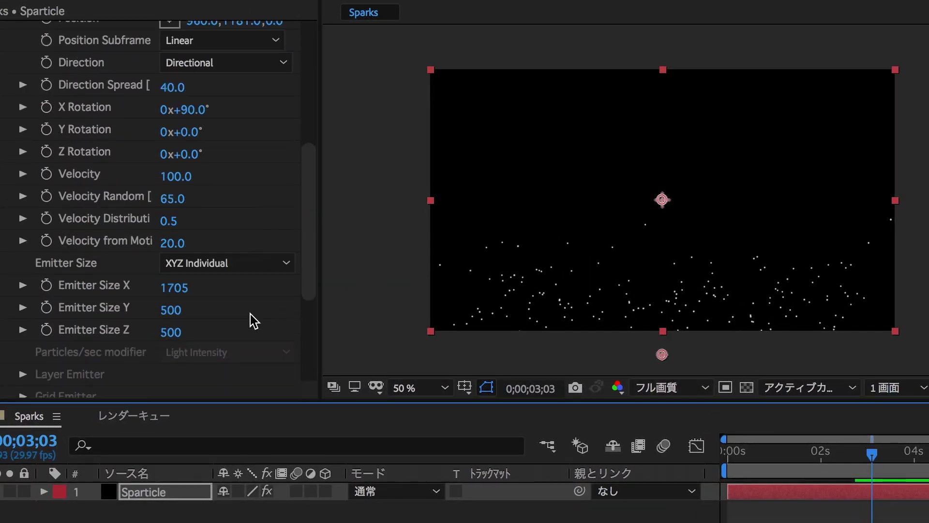
pyautogui.moveTo(172, 312); pyautogui.dragTo(659, 300)
pyautogui.moveTo(178, 310); pyautogui.dragTo(567, 301)
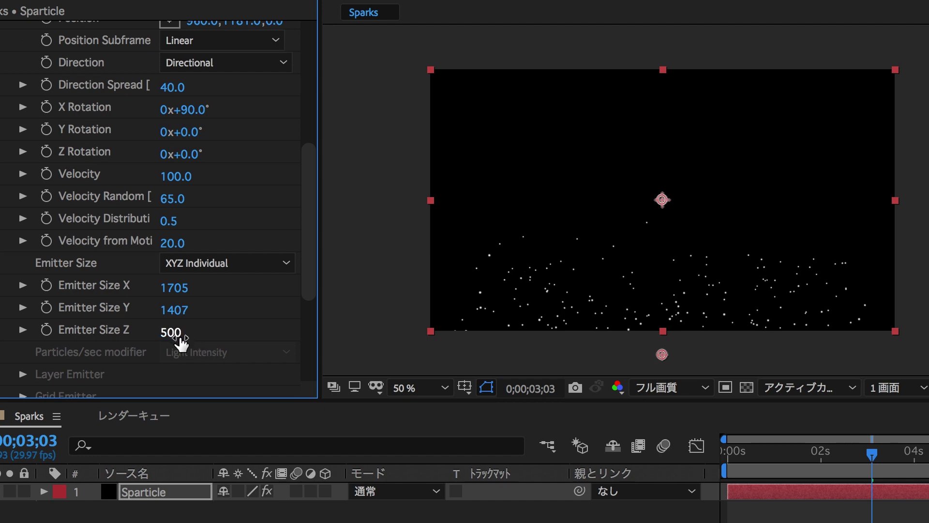
pyautogui.click(177, 334)
pyautogui.write('50')
pyautogui.press('Return')
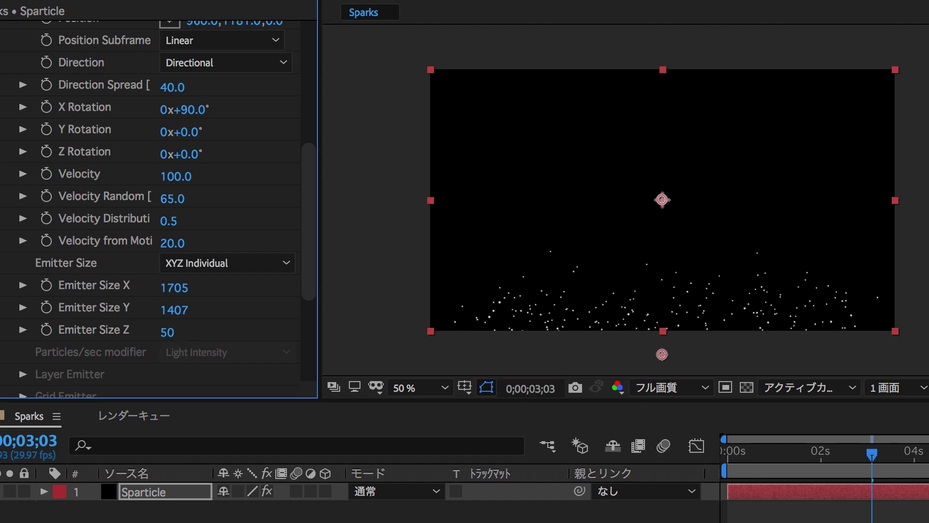
pyautogui.scroll(-2, 91, 276)
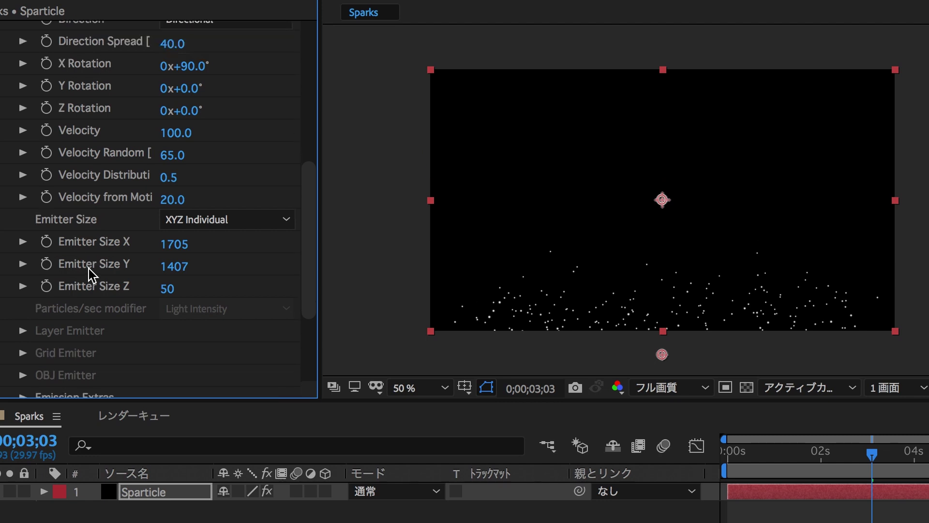
pyautogui.scroll(-6, 91, 276)
# Set particle Life to 6.2 seconds with Life Random at 30%
pyautogui.click(2, 297)
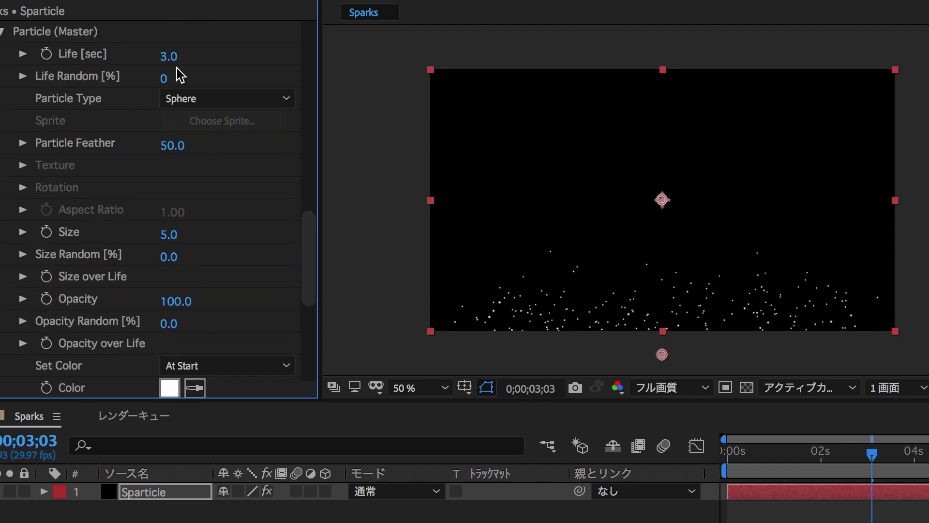
pyautogui.moveTo(171, 62); pyautogui.dragTo(205, 63)
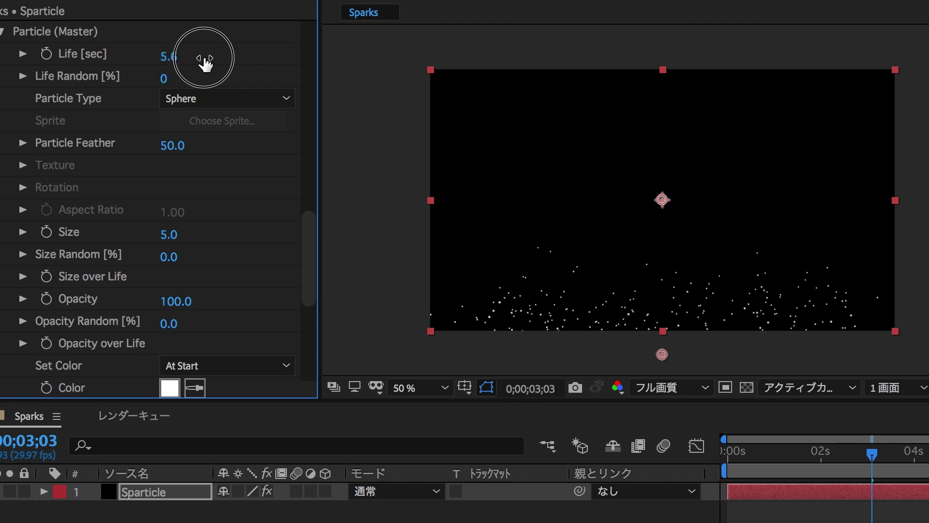
pyautogui.moveTo(205, 63); pyautogui.dragTo(204, 62)
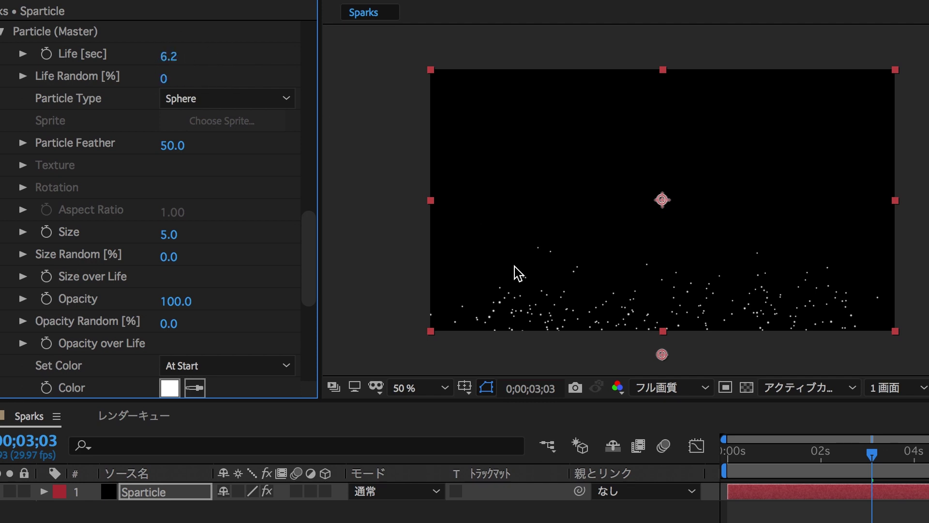
pyautogui.moveTo(876, 457); pyautogui.dragTo(927, 453)
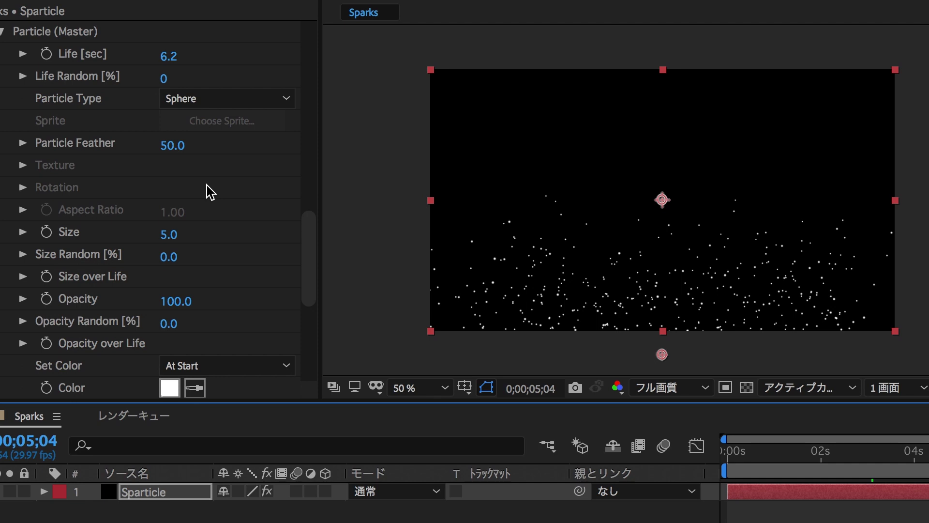
pyautogui.click(171, 80)
pyautogui.moveTo(173, 86); pyautogui.dragTo(208, 89)
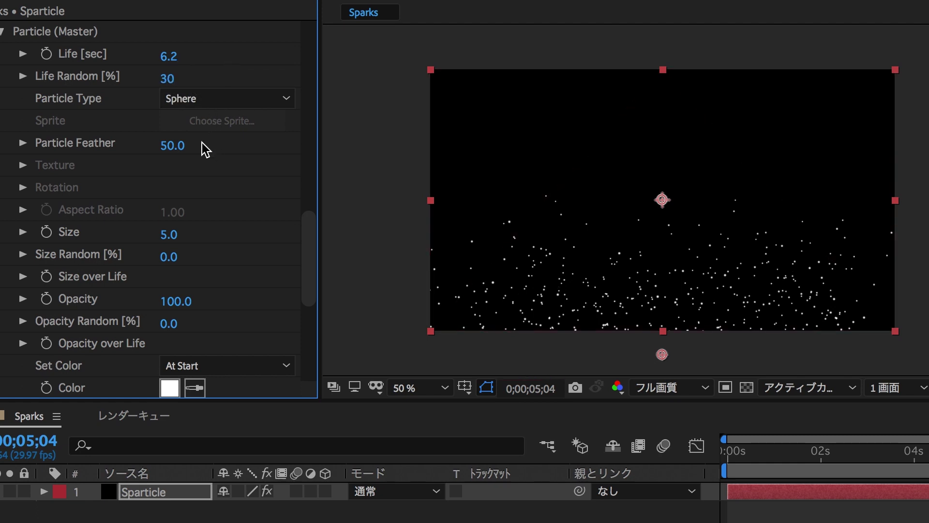
# Set Particle Feather to 0, Size Random to 50 and particle Size to 3
pyautogui.click(167, 149)
pyautogui.write('0')
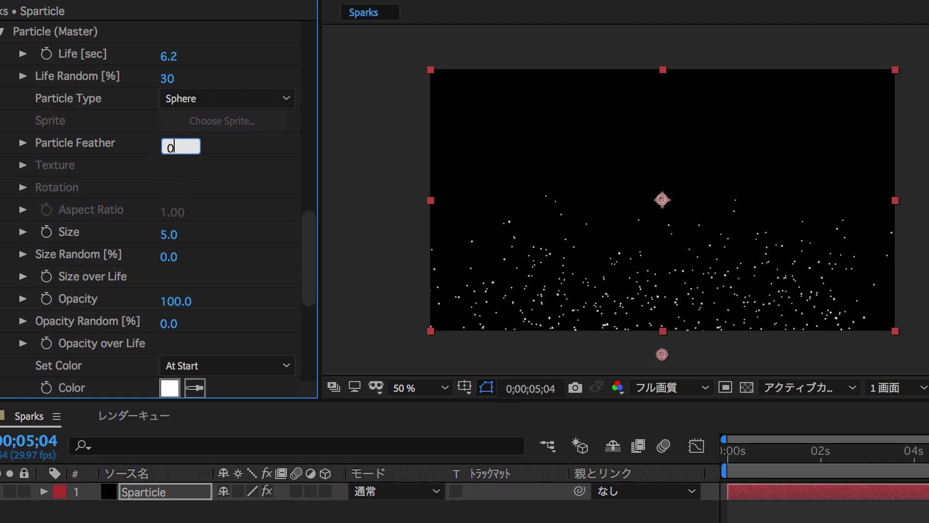
pyautogui.press('Return')
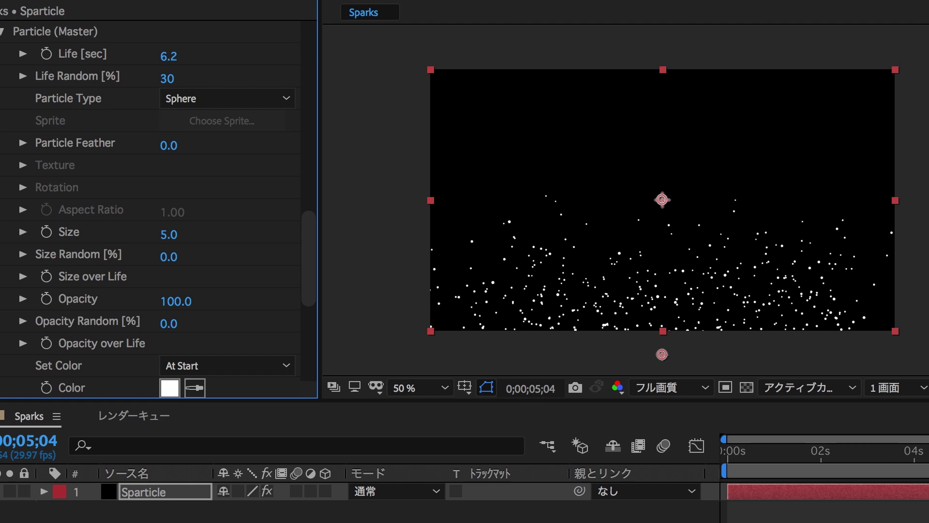
pyautogui.click(169, 154)
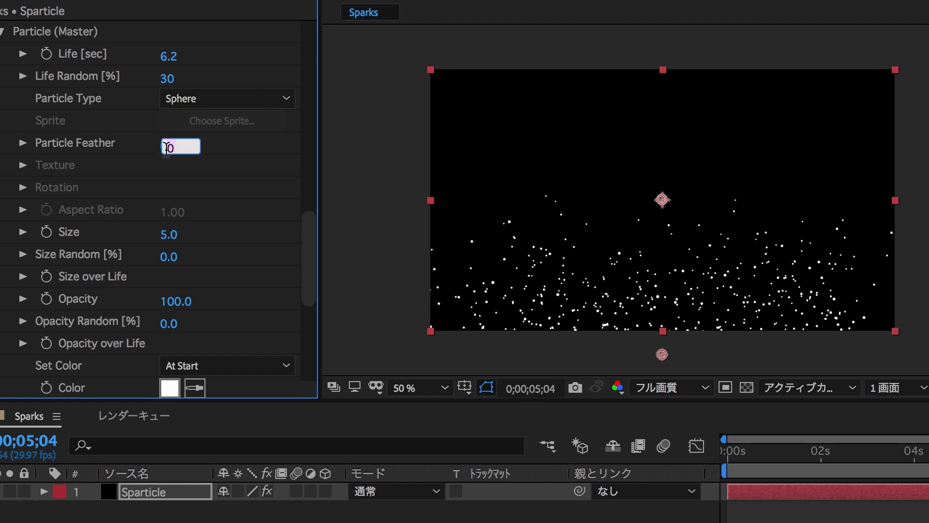
pyautogui.click(213, 192)
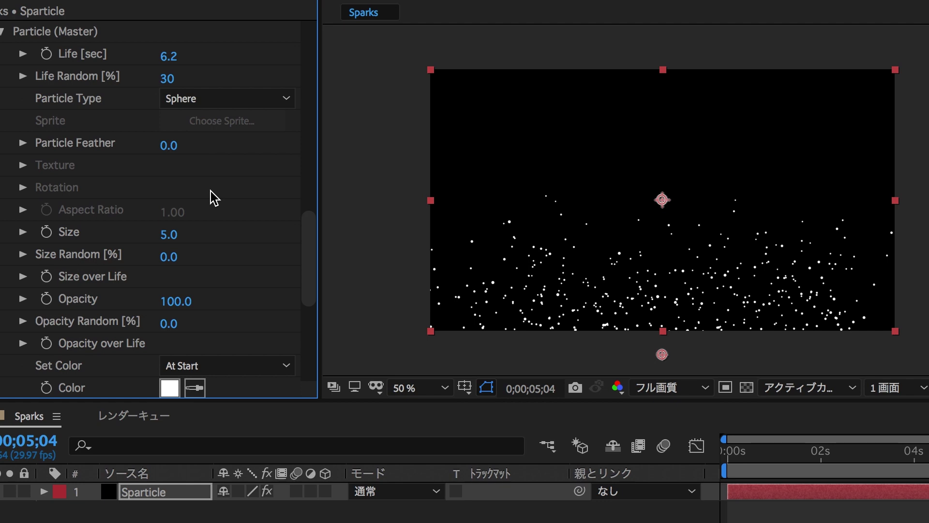
pyautogui.click(170, 259)
pyautogui.write('50')
pyautogui.press('Return')
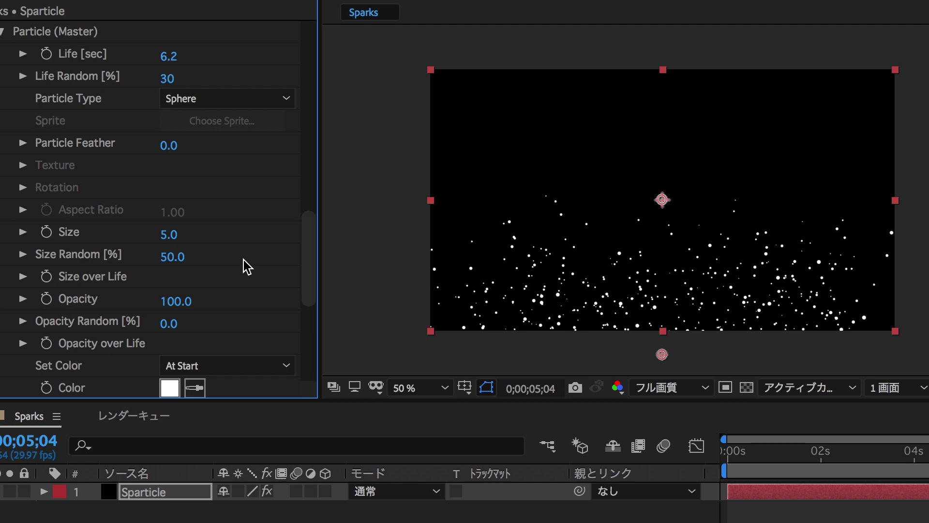
pyautogui.click(171, 236)
pyautogui.write('3')
pyautogui.press('Return')
pyautogui.scroll(3, 234, 271)
# Scrub the emitter Velocity to 120
pyautogui.scroll(10, 226, 256)
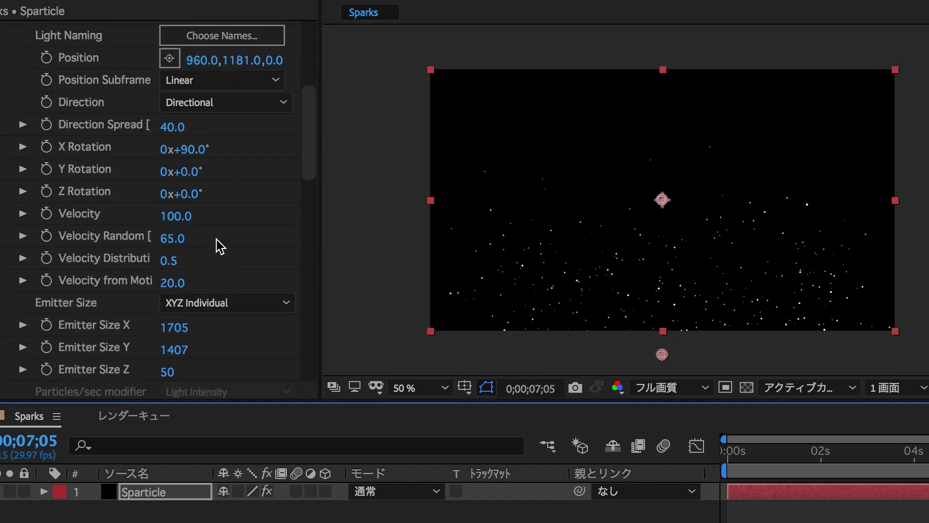
pyautogui.moveTo(190, 227)
pyautogui.mouseDown()
pyautogui.moveTo(173, 227)
pyautogui.moveTo(184, 229)
pyautogui.mouseUp()
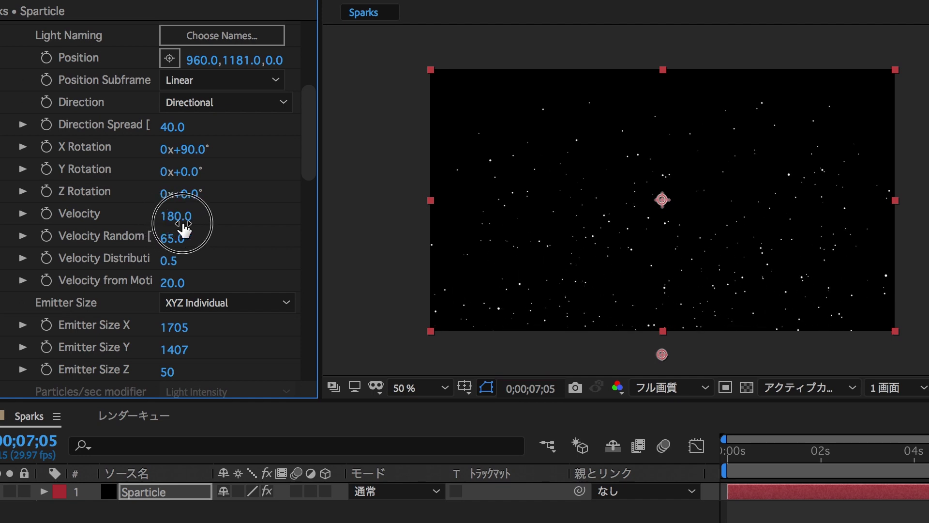
pyautogui.moveTo(184, 230); pyautogui.dragTo(179, 228)
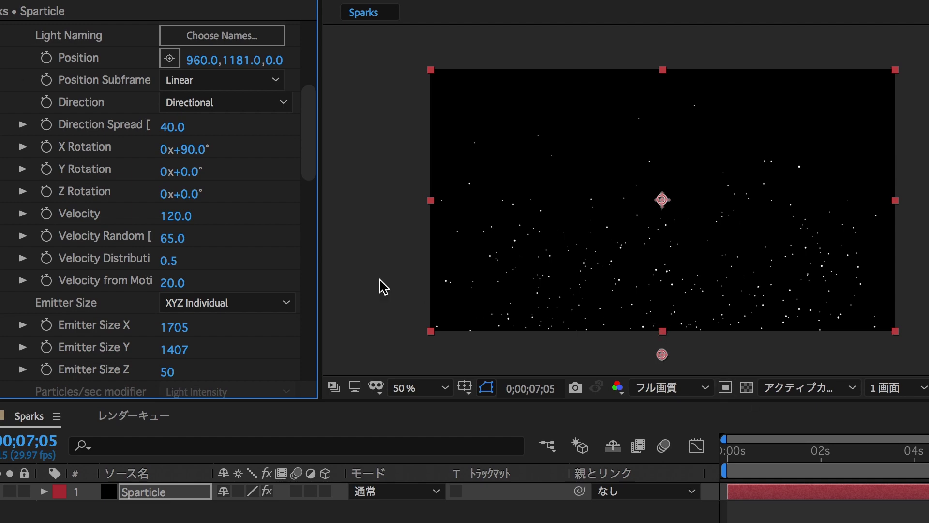
pyautogui.scroll(2, 56, 121)
pyautogui.scroll(-2, 59, 127)
pyautogui.scroll(-5, 58, 127)
pyautogui.scroll(-4, 58, 127)
pyautogui.scroll(-2, 58, 127)
# Expand Particular's Physics settings to reveal the Air group
pyautogui.scroll(-4, 58, 127)
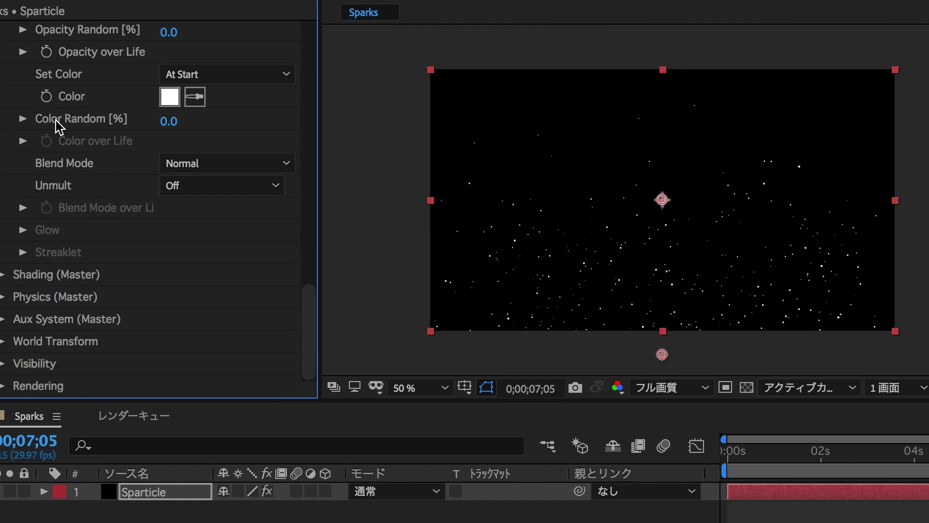
pyautogui.click(2, 302)
pyautogui.scroll(-1, 2, 302)
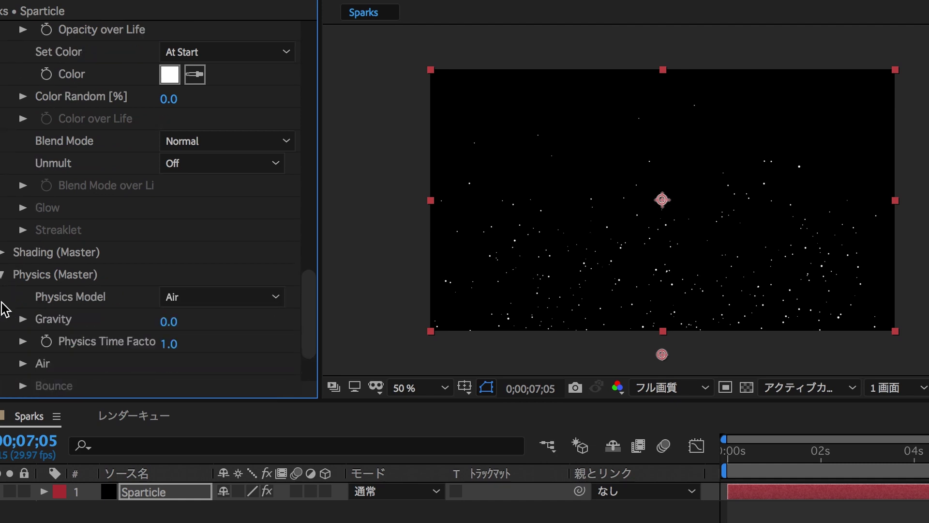
pyautogui.scroll(-3, 4, 308)
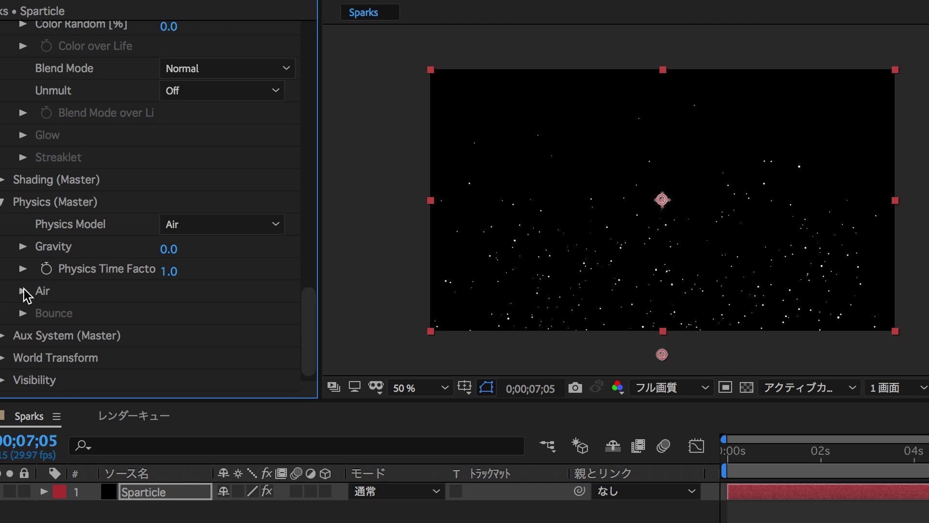
pyautogui.click(23, 291)
pyautogui.scroll(-7, 25, 292)
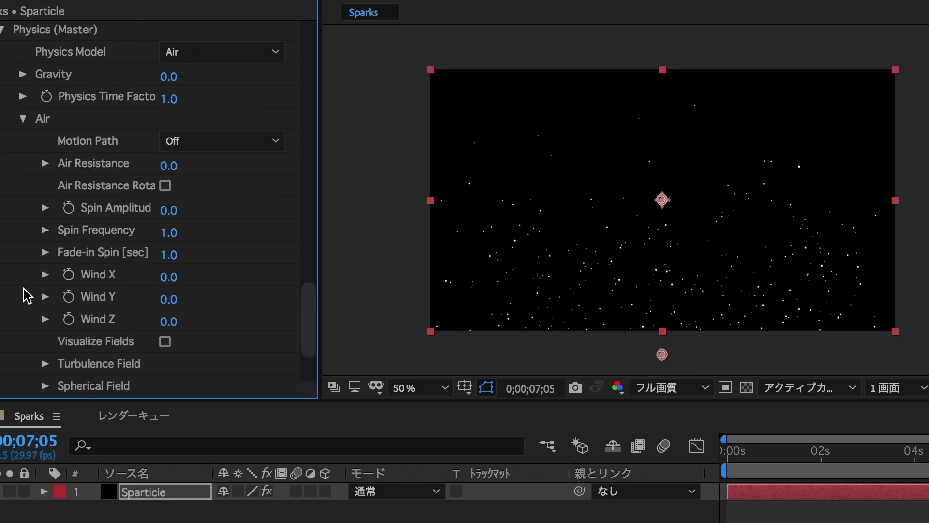
pyautogui.scroll(-2, 27, 295)
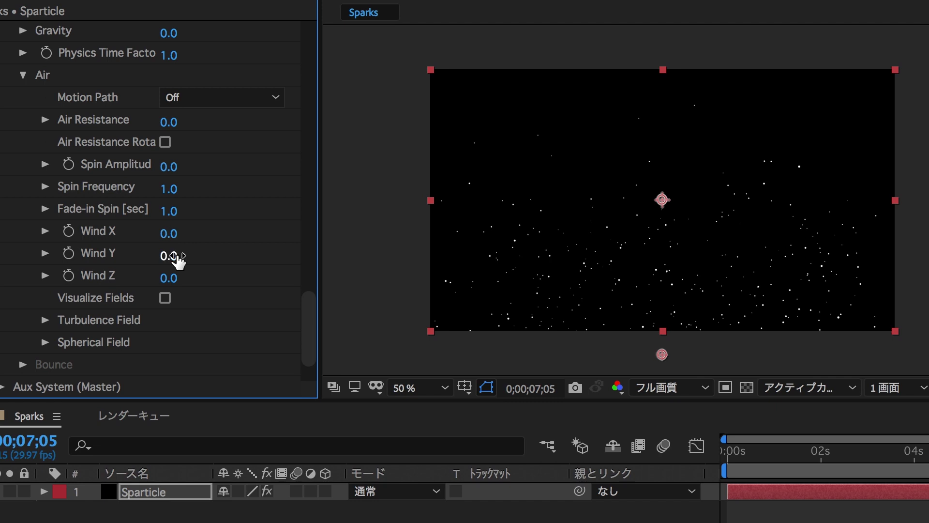
# Drag Air Wind Y down to -396 and scrub to 0;00;02;24 to preview the drift
pyautogui.moveTo(177, 256); pyautogui.dragTo(4, 257)
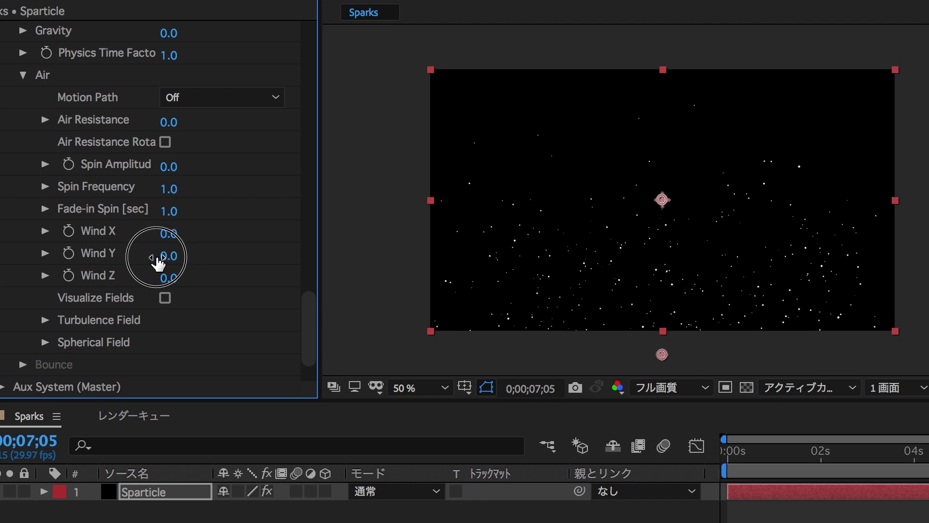
pyautogui.moveTo(4, 257); pyautogui.dragTo(3, 256)
pyautogui.click(177, 255)
pyautogui.click(122, 257)
pyautogui.moveTo(123, 257)
pyautogui.mouseDown()
pyautogui.moveTo(52, 258)
pyautogui.moveTo(172, 276)
pyautogui.moveTo(14, 258)
pyautogui.mouseUp()
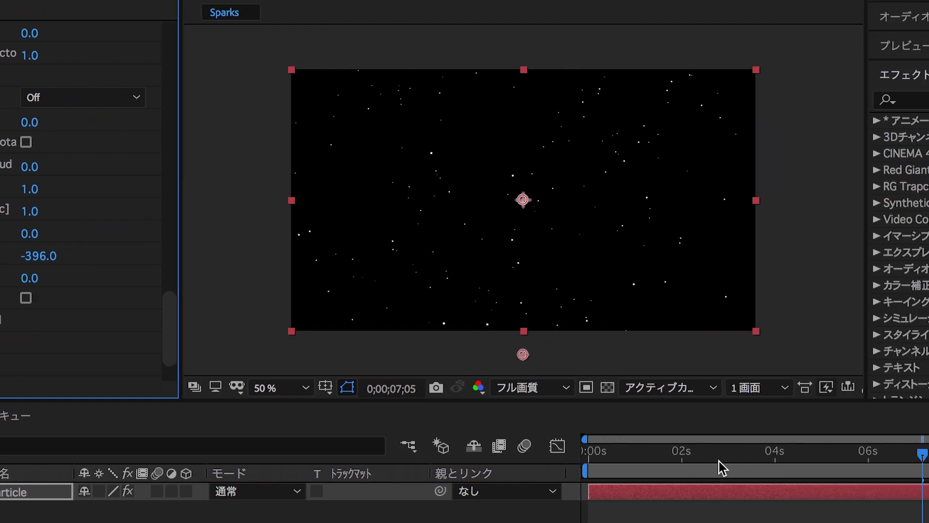
pyautogui.click(517, 457)
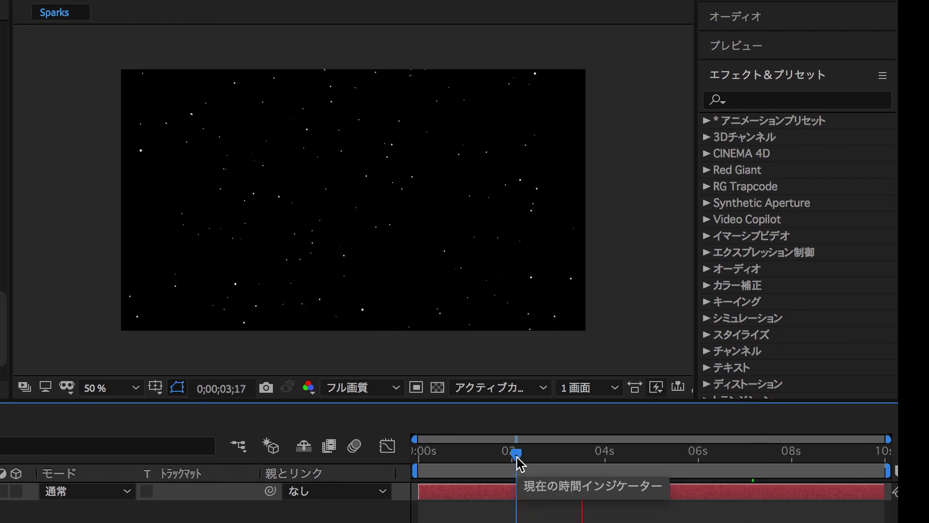
pyautogui.moveTo(518, 462); pyautogui.dragTo(551, 459)
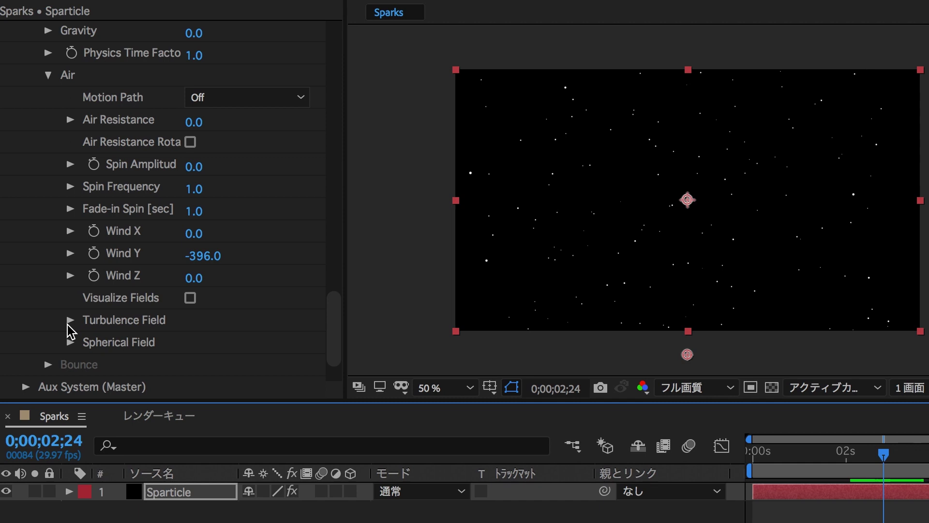
# Set Turbulence Field Affect Position 450, Scale 6, Complexity 1, Evolution Speed 16
pyautogui.click(69, 320)
pyautogui.scroll(-10, 71, 331)
pyautogui.moveTo(343, 119); pyautogui.dragTo(416, 118)
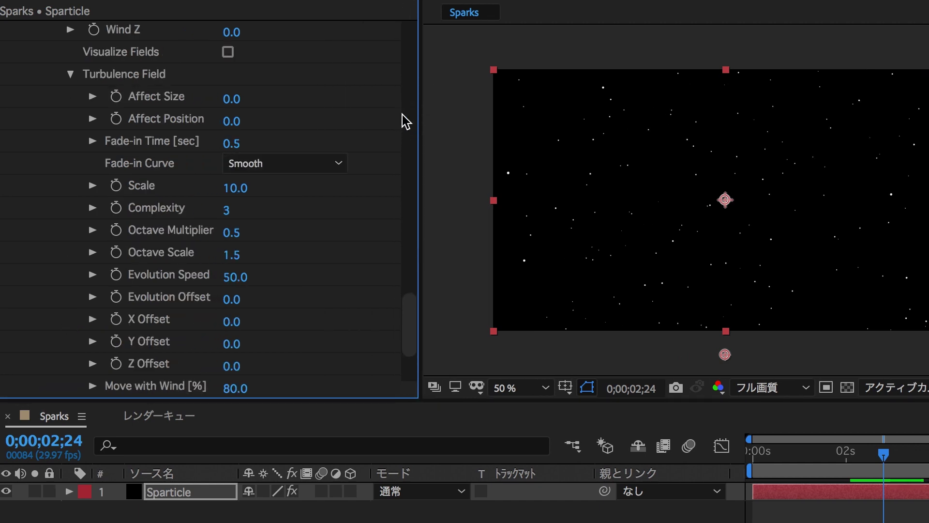
pyautogui.click(232, 122)
pyautogui.write('450')
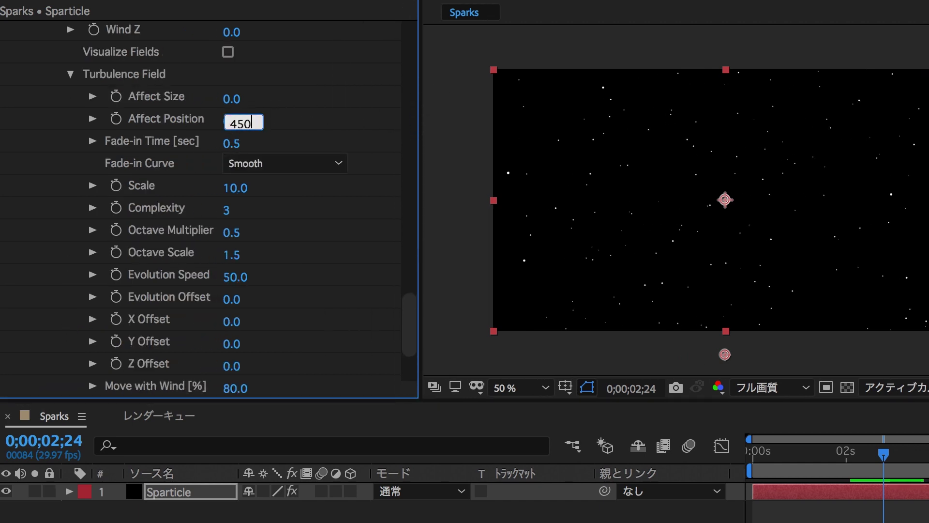
pyautogui.press('Return')
pyautogui.click(228, 191)
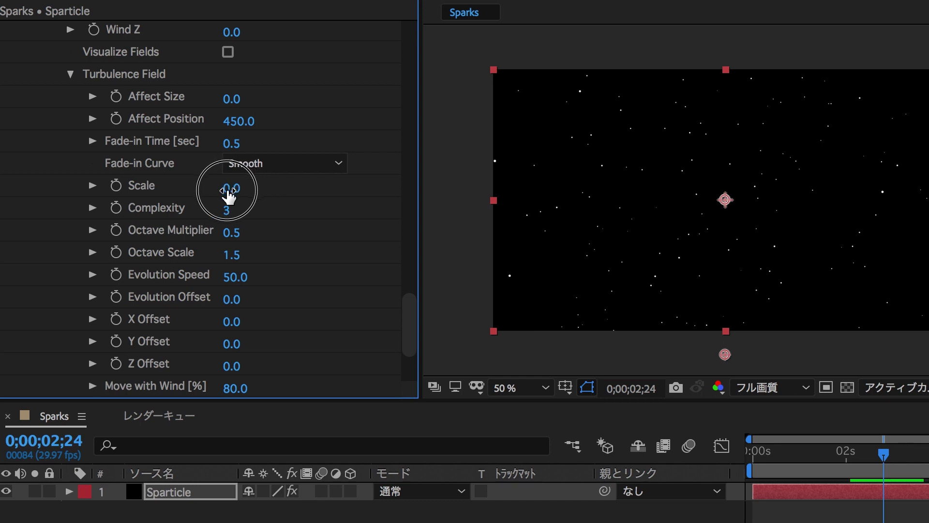
pyautogui.moveTo(227, 191)
pyautogui.mouseDown()
pyautogui.moveTo(241, 199)
pyautogui.moveTo(221, 224)
pyautogui.moveTo(237, 226)
pyautogui.moveTo(202, 225)
pyautogui.mouseUp()
pyautogui.scroll(-3, 255, 229)
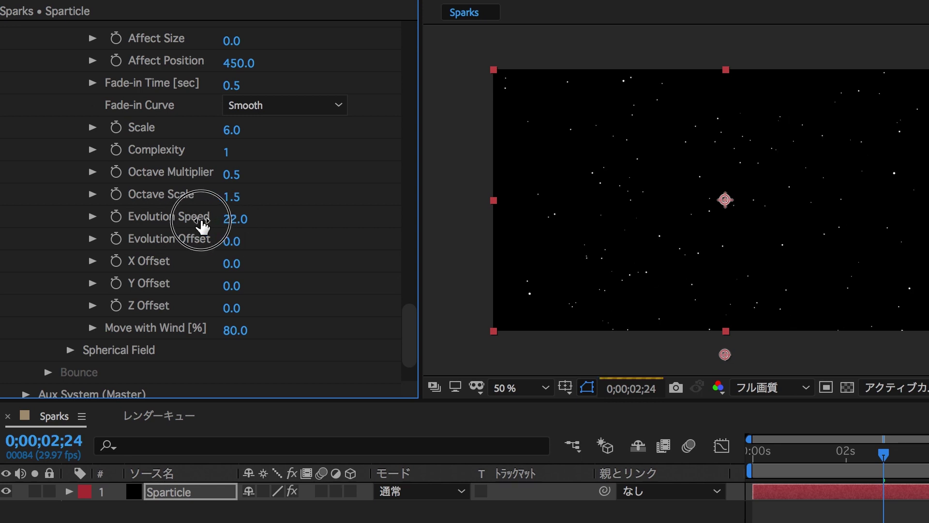
pyautogui.moveTo(202, 225); pyautogui.dragTo(203, 226)
# Preview the turbulent sparks from around 0;00;02;14 by playing and scrubbing the timeline
pyautogui.click(864, 454)
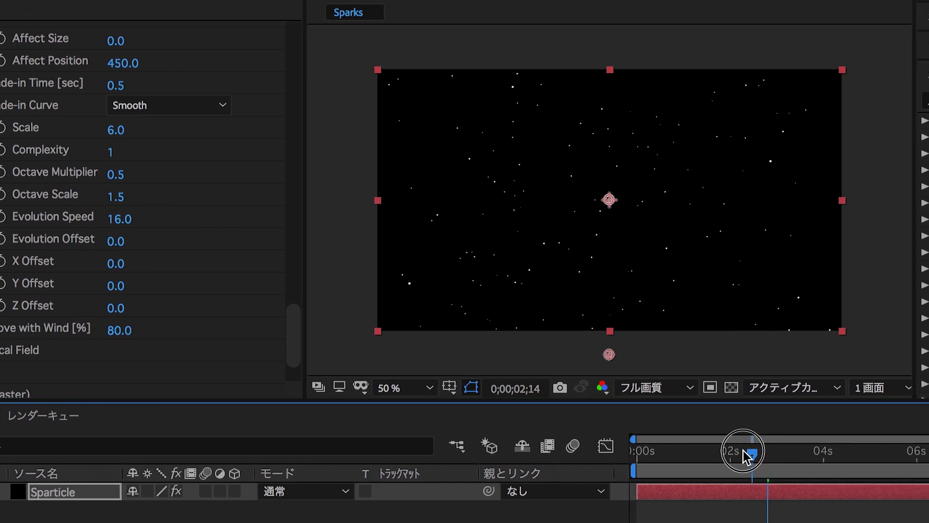
pyautogui.moveTo(747, 455); pyautogui.dragTo(723, 459)
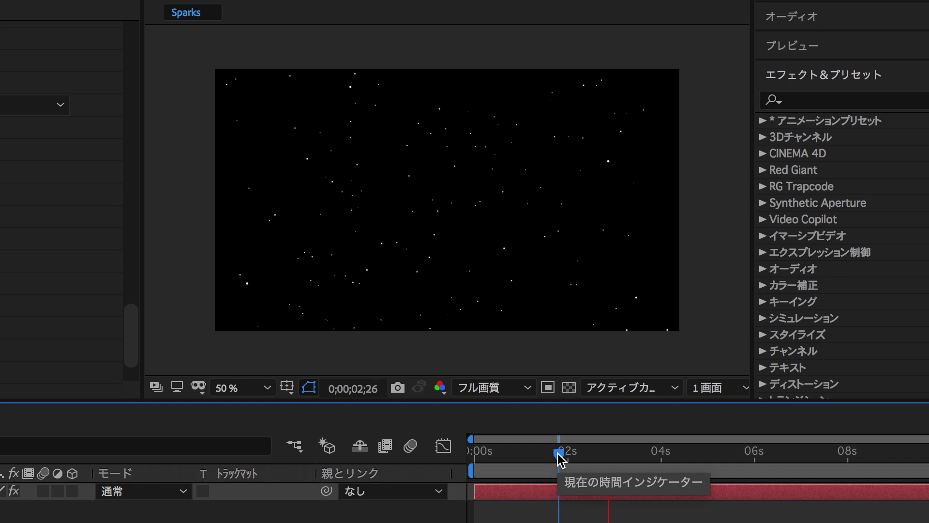
pyautogui.press('space')
pyautogui.press('space')
pyautogui.press('space')
pyautogui.moveTo(575, 454); pyautogui.dragTo(630, 477)
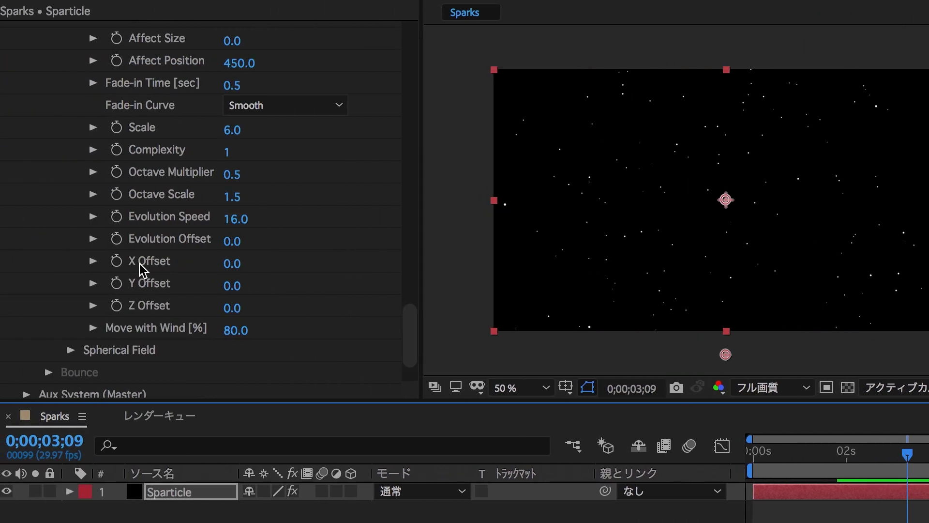
pyautogui.scroll(3, 142, 269)
pyautogui.scroll(2, 141, 268)
pyautogui.scroll(3, 142, 269)
pyautogui.scroll(2, 143, 270)
pyautogui.scroll(1, 140, 269)
pyautogui.scroll(5, 141, 270)
# Apply the trapezoid Size over Life preset, then start a new 50mm camera
pyautogui.scroll(1, 69, 177)
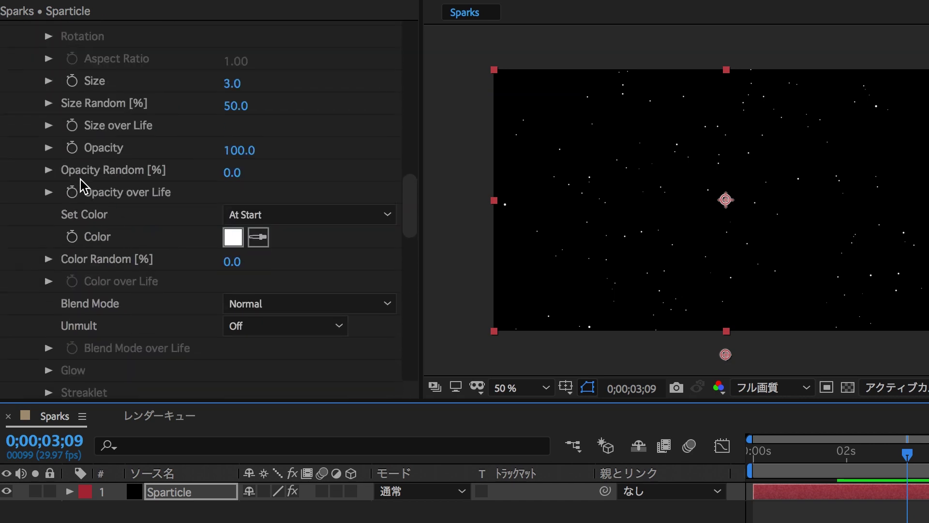
pyautogui.click(49, 126)
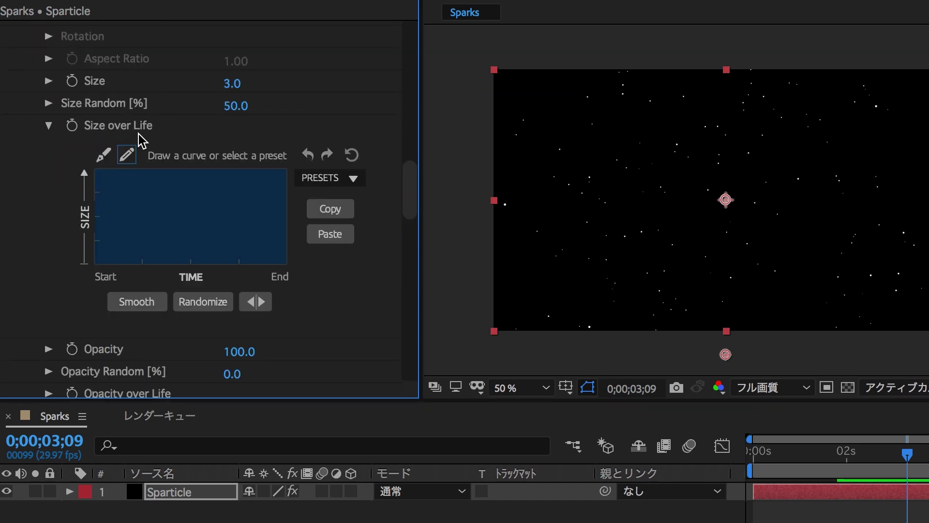
pyautogui.click(345, 182)
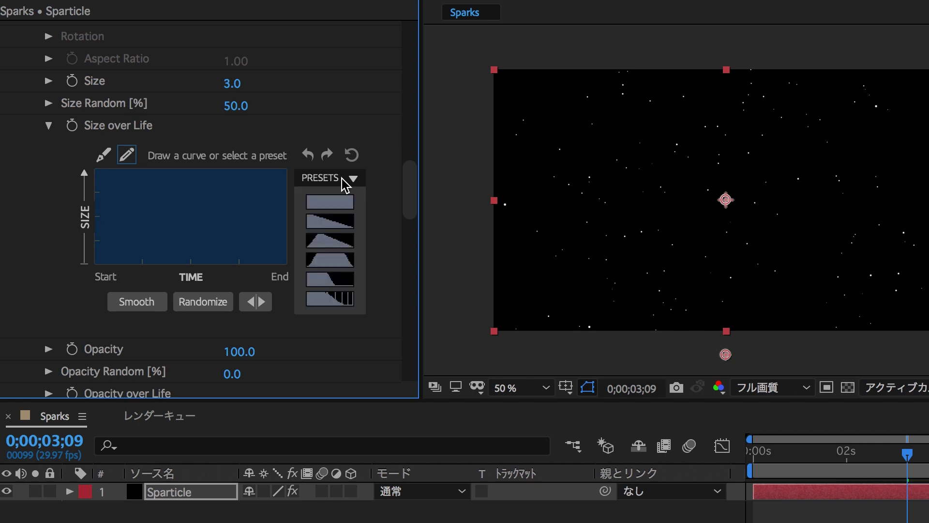
pyautogui.click(337, 264)
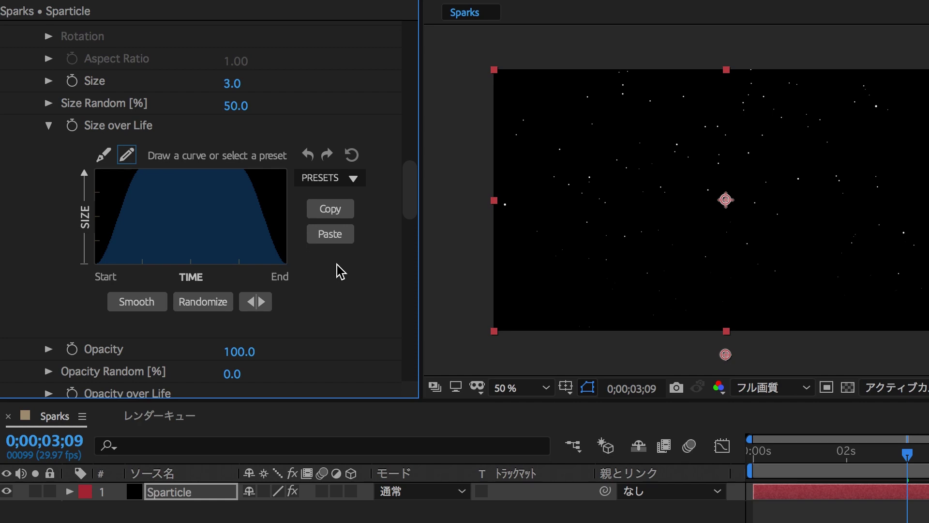
pyautogui.press('F2')
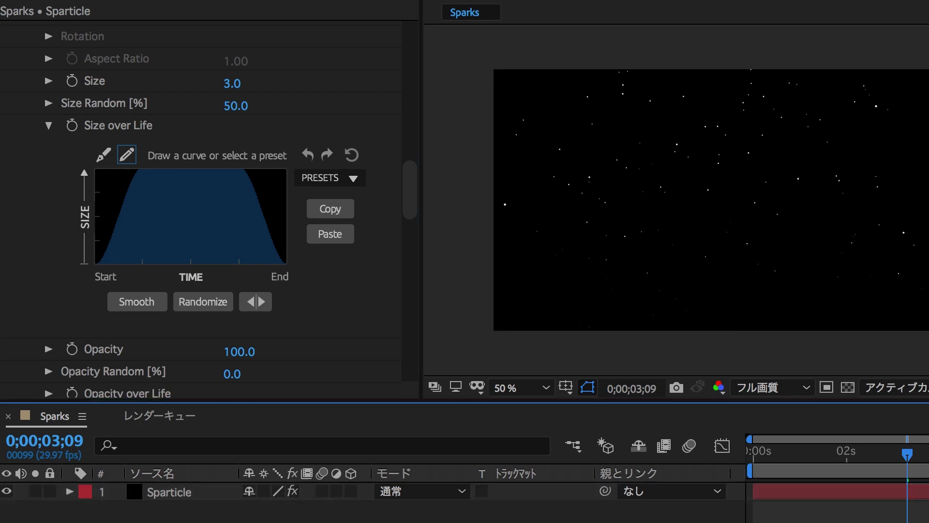
pyautogui.hotkey('ctrl', 'alt', 'shift', 'c')
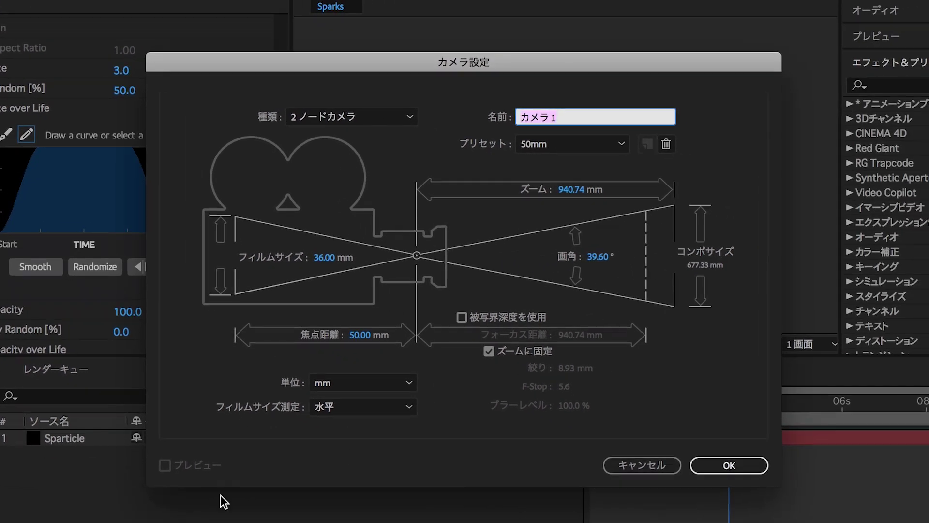
# Create Camera 1 with default settings and lower its Position to about 991.5, 1407
pyautogui.click(740, 467)
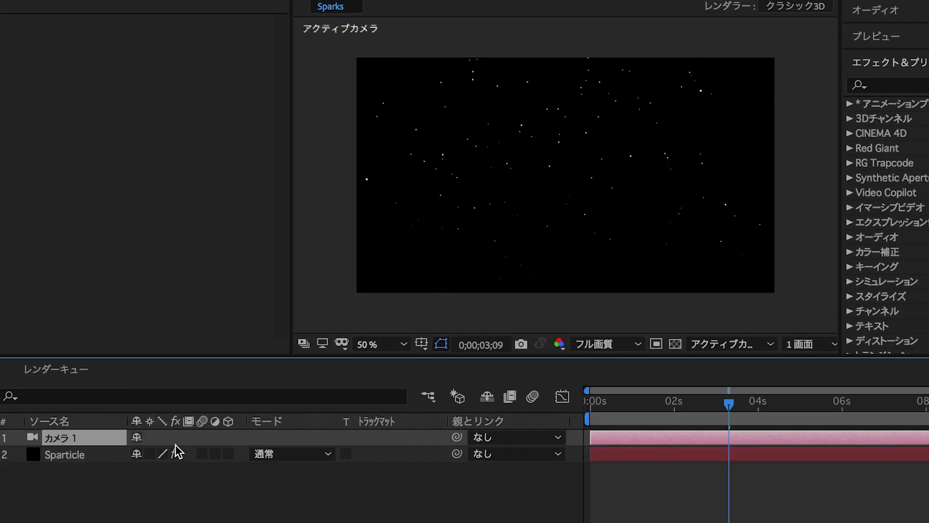
pyautogui.press('p')
pyautogui.moveTo(171, 455); pyautogui.dragTo(373, 446)
pyautogui.moveTo(193, 455); pyautogui.dragTo(466, 477)
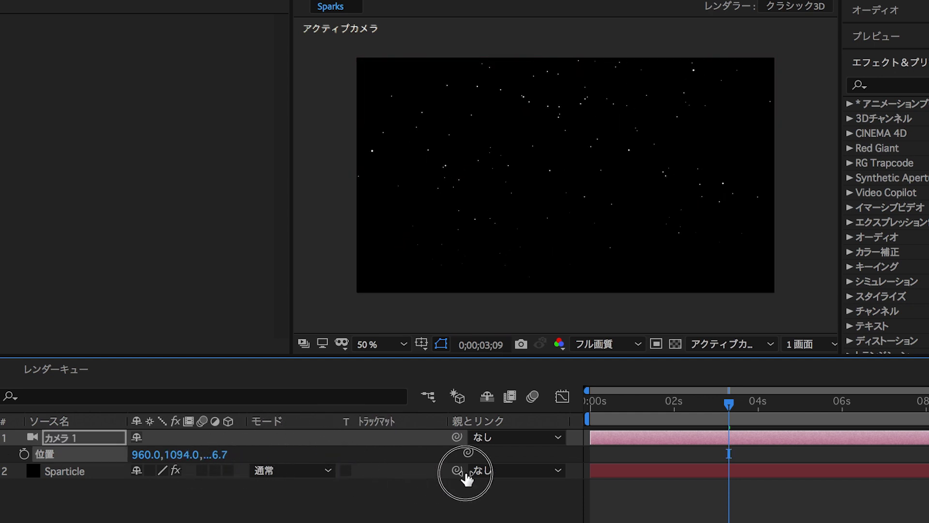
pyautogui.moveTo(181, 457); pyautogui.dragTo(498, 475)
pyautogui.moveTo(179, 458); pyautogui.dragTo(552, 470)
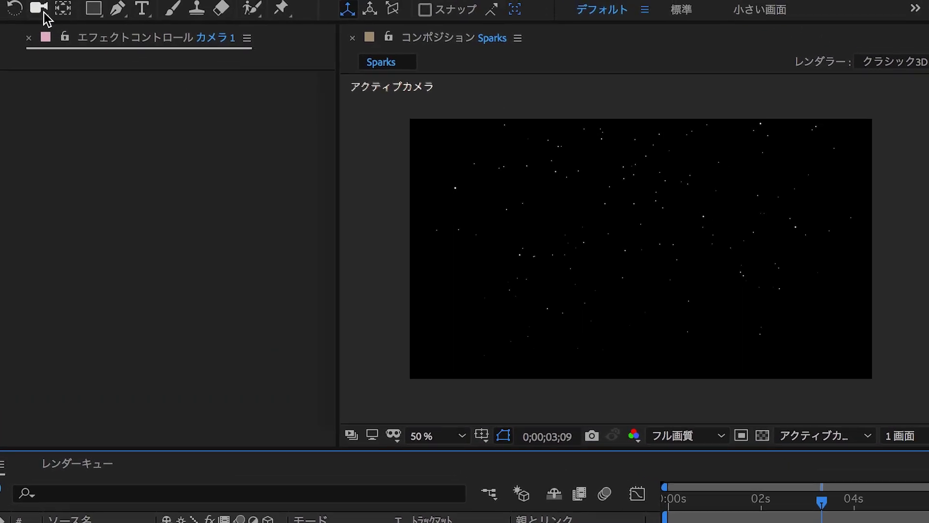
# Pan the camera across the particle field with the XY Camera tool
pyautogui.click(43, 11)
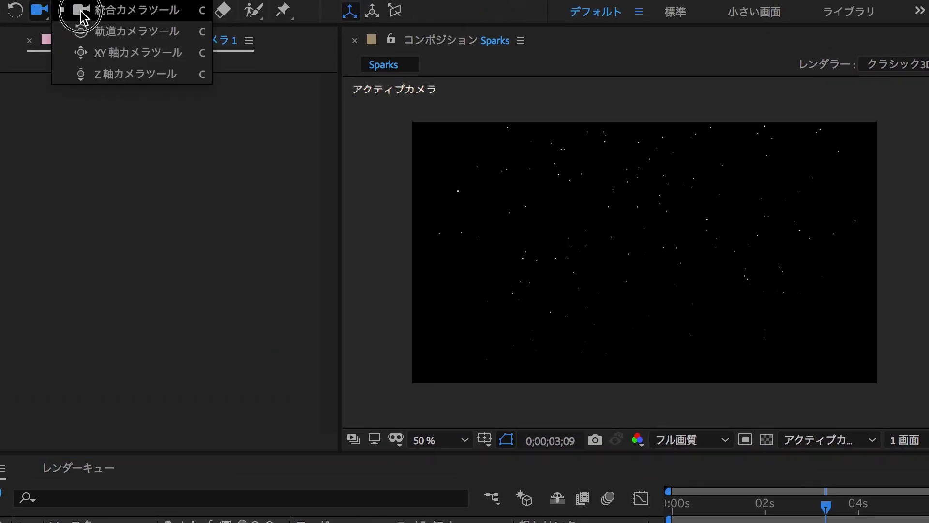
pyautogui.click(93, 51)
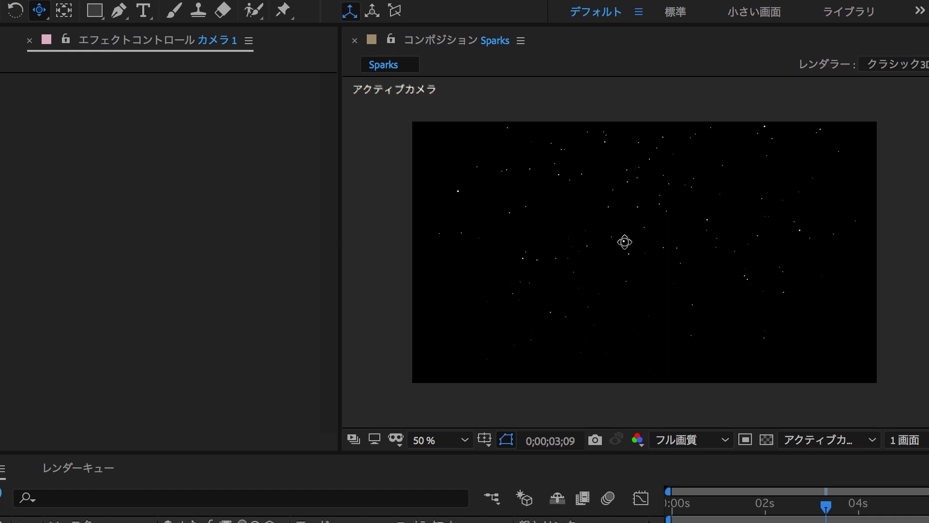
pyautogui.moveTo(649, 214)
pyautogui.mouseDown()
pyautogui.moveTo(643, 334)
pyautogui.moveTo(649, 227)
pyautogui.mouseUp()
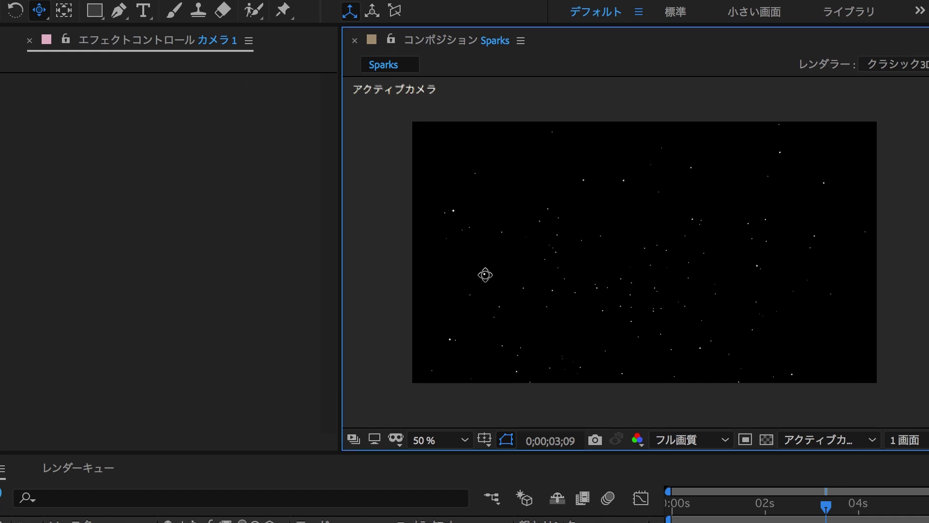
# Preview the camera view from 0;00;02;00 through 0;00;02;27 on the timeline
pyautogui.press('v')
pyautogui.click(821, 509)
pyautogui.moveTo(821, 509); pyautogui.dragTo(768, 505)
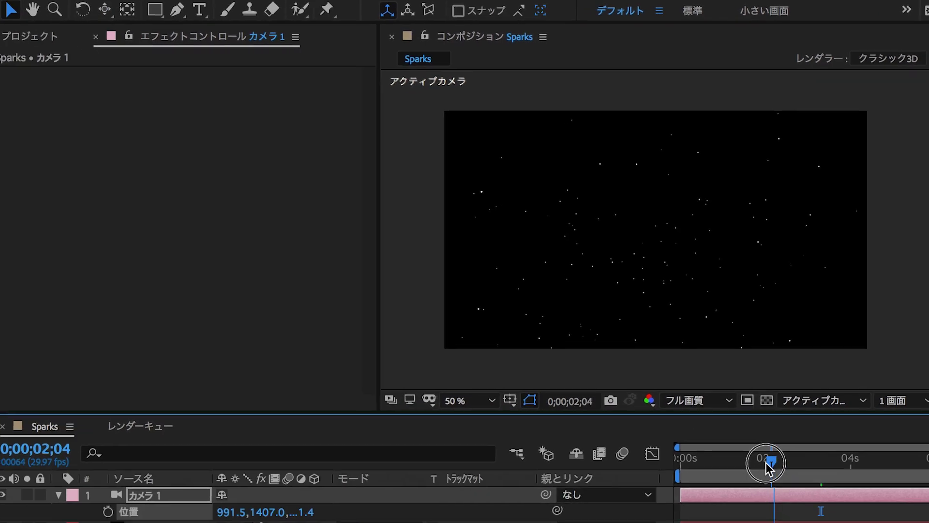
pyautogui.click(765, 457)
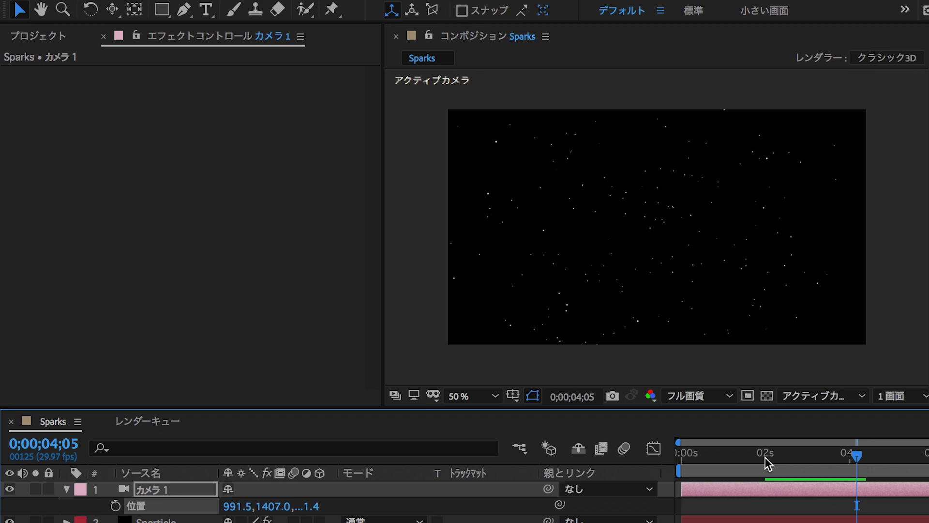
pyautogui.moveTo(767, 464); pyautogui.dragTo(804, 467)
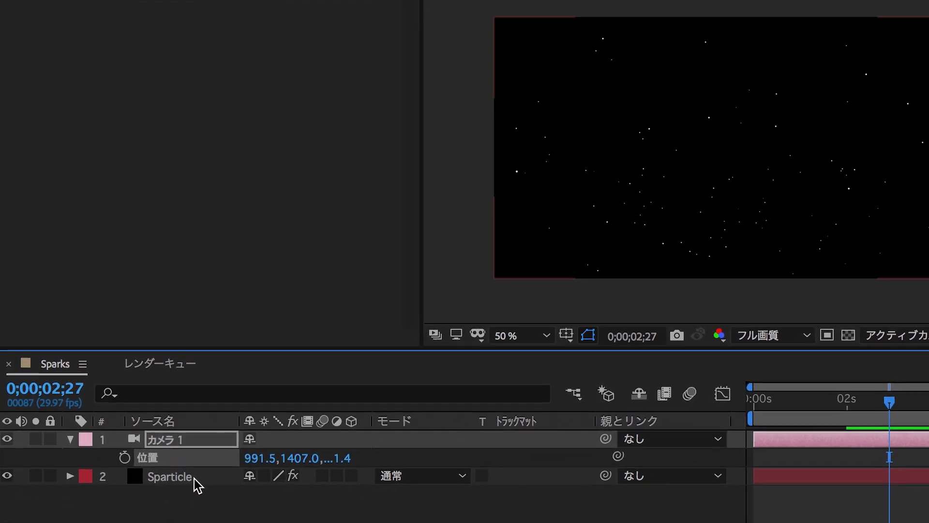
# Turn on Motion Blur in Sparticle's Particular Rendering settings
pyautogui.click(196, 483)
pyautogui.scroll(-10, 18, 237)
pyautogui.scroll(-5, 17, 250)
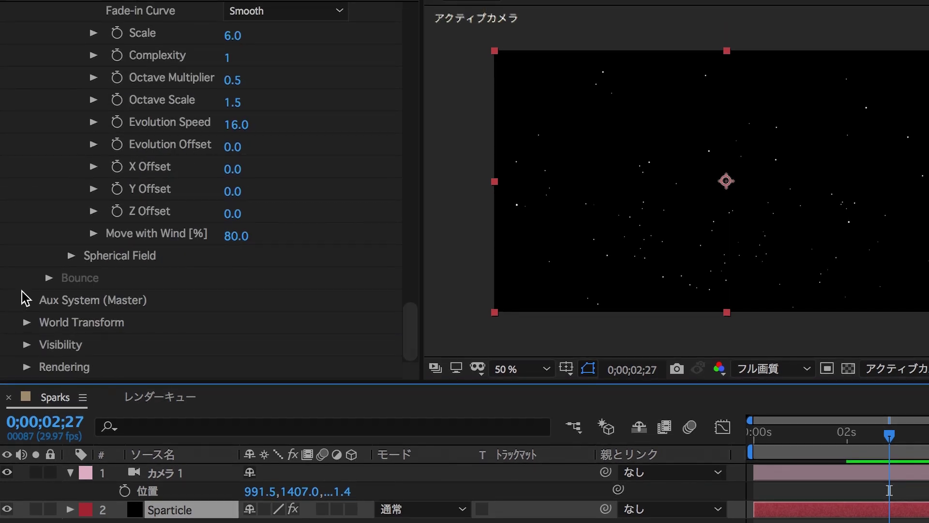
pyautogui.click(27, 356)
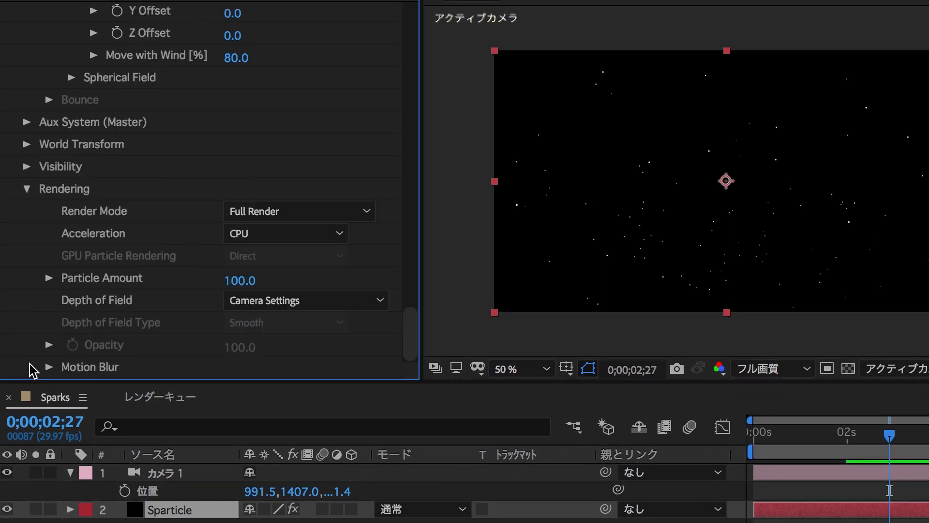
pyautogui.click(50, 371)
pyautogui.scroll(-4, 62, 357)
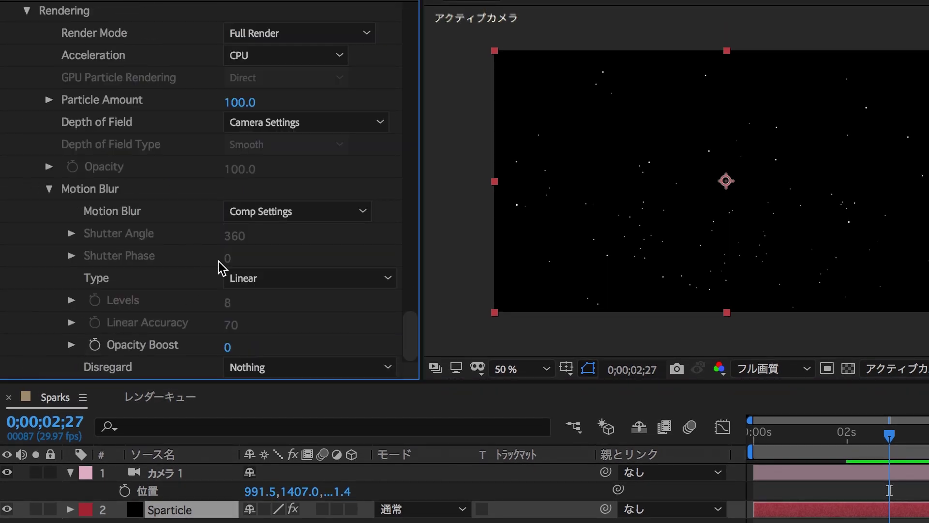
pyautogui.click(312, 215)
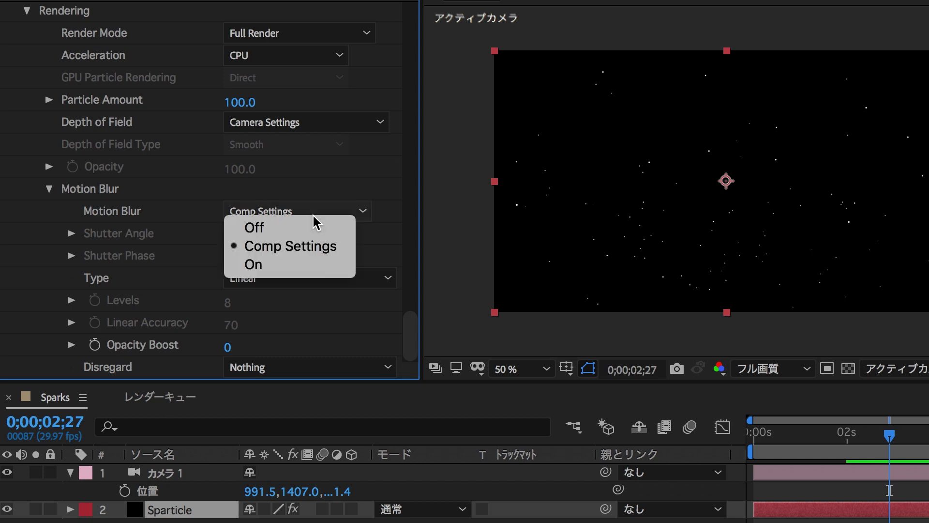
pyautogui.click(310, 265)
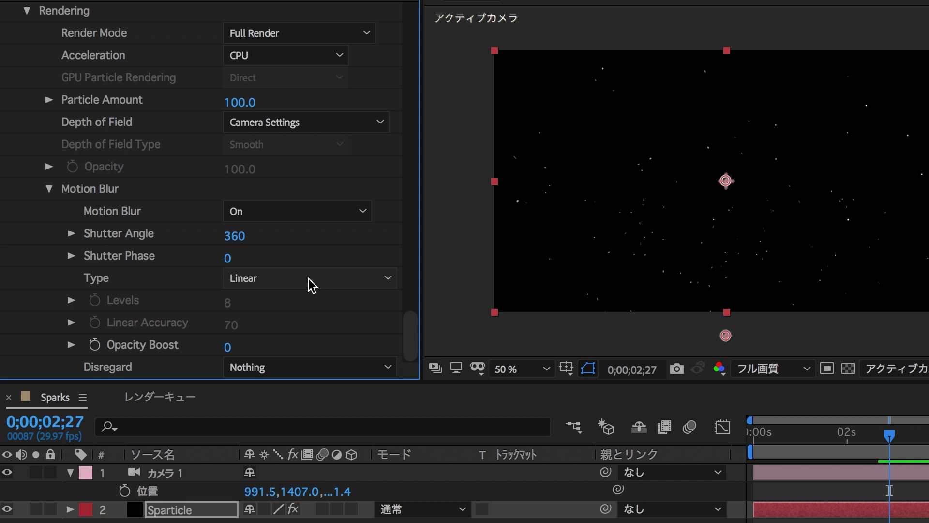
# Set the motion blur type to Subframe Sample with Levels 17 and Opacity Boost 16
pyautogui.click(308, 278)
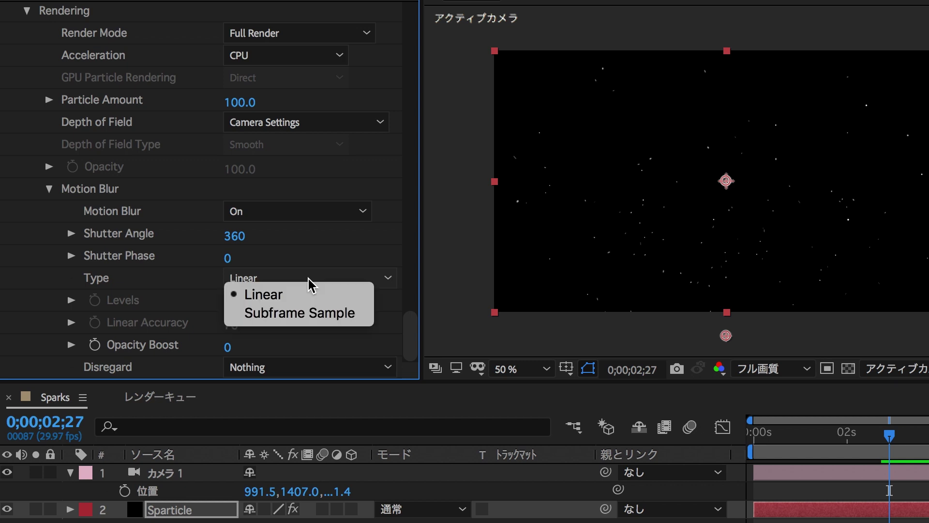
pyautogui.click(317, 312)
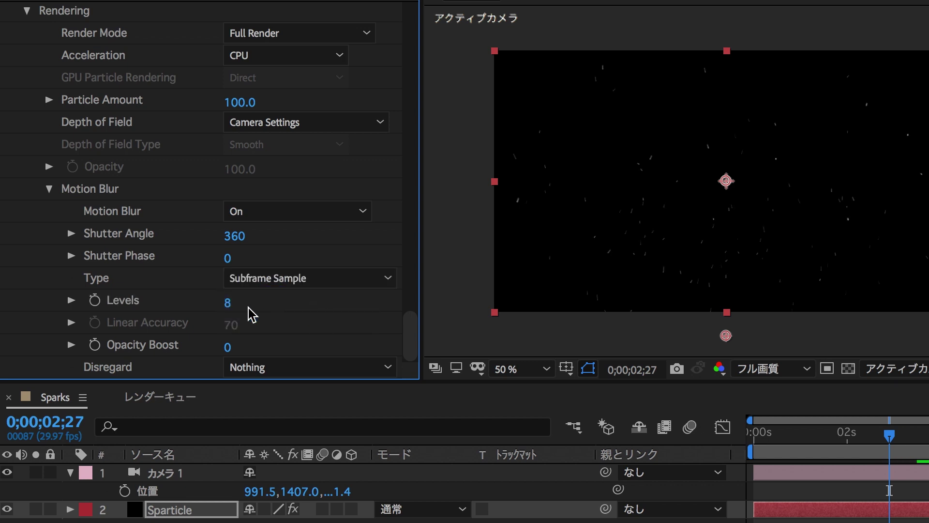
pyautogui.moveTo(228, 304); pyautogui.dragTo(317, 305)
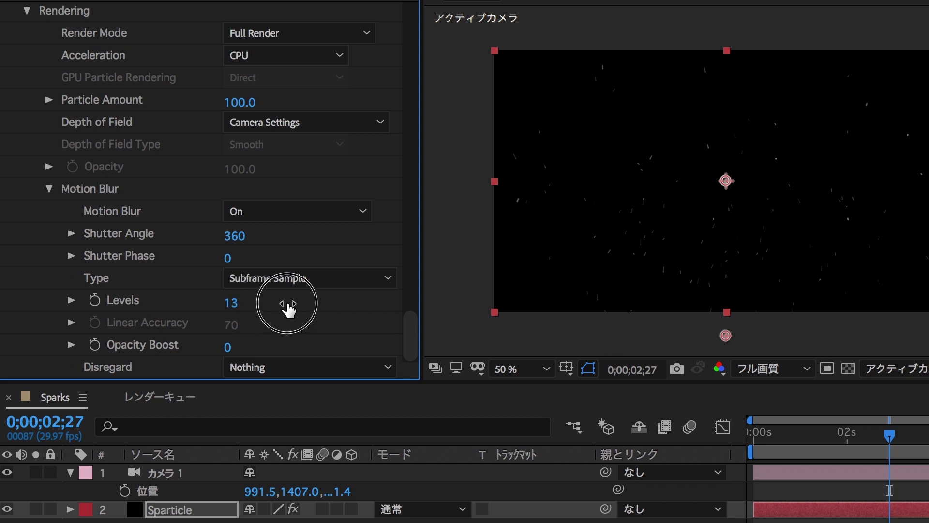
pyautogui.click(228, 347)
pyautogui.moveTo(228, 349)
pyautogui.mouseDown()
pyautogui.moveTo(261, 356)
pyautogui.moveTo(248, 360)
pyautogui.mouseUp()
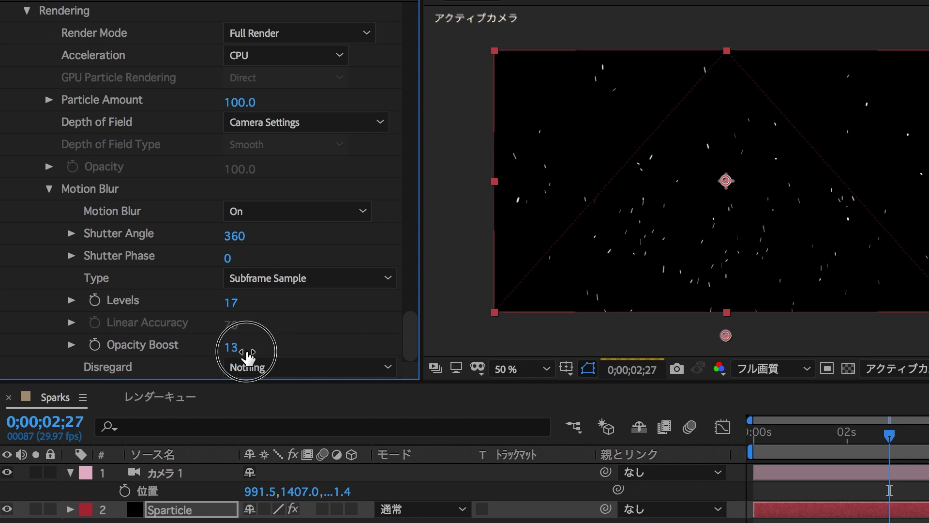
pyautogui.moveTo(248, 359); pyautogui.dragTo(251, 359)
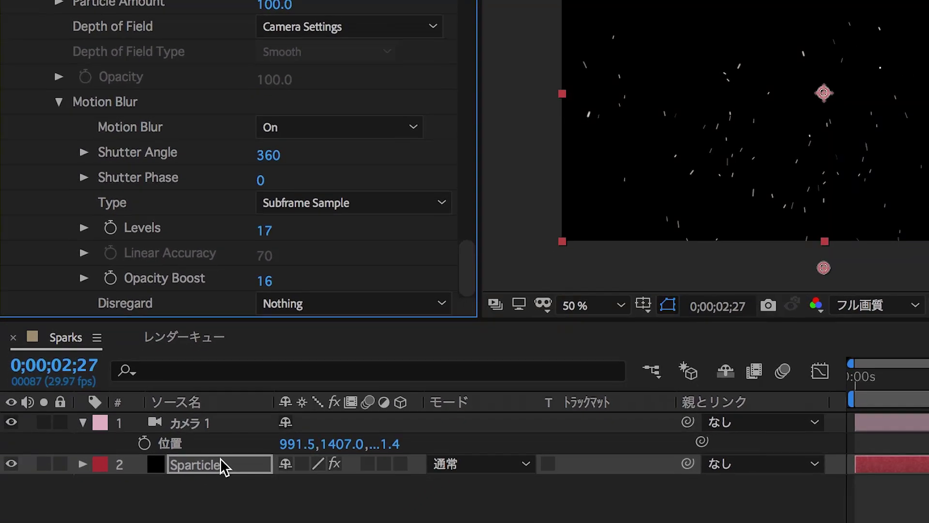
pyautogui.click(220, 458)
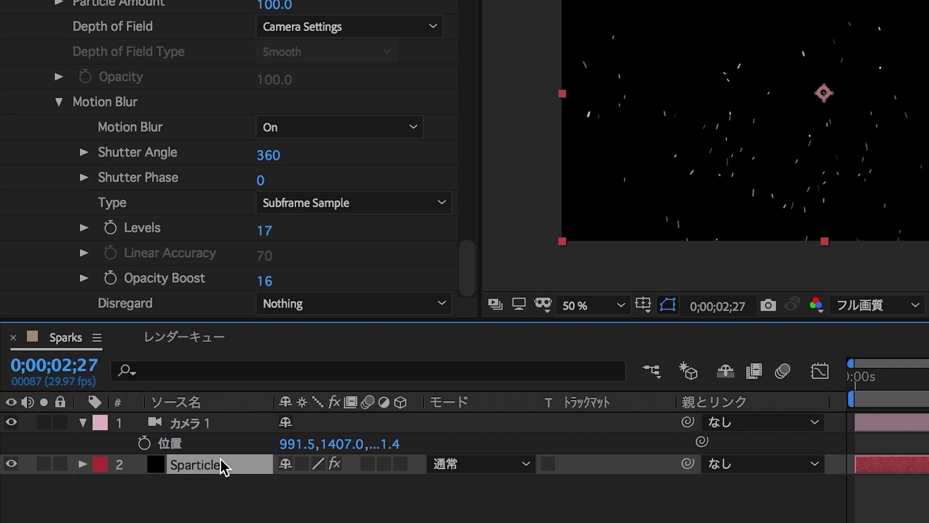
# Duplicate the Sparticle layer and set the copy to 40 particles/sec with Random Seed 101080
pyautogui.hotkey('ctrl', 'd')
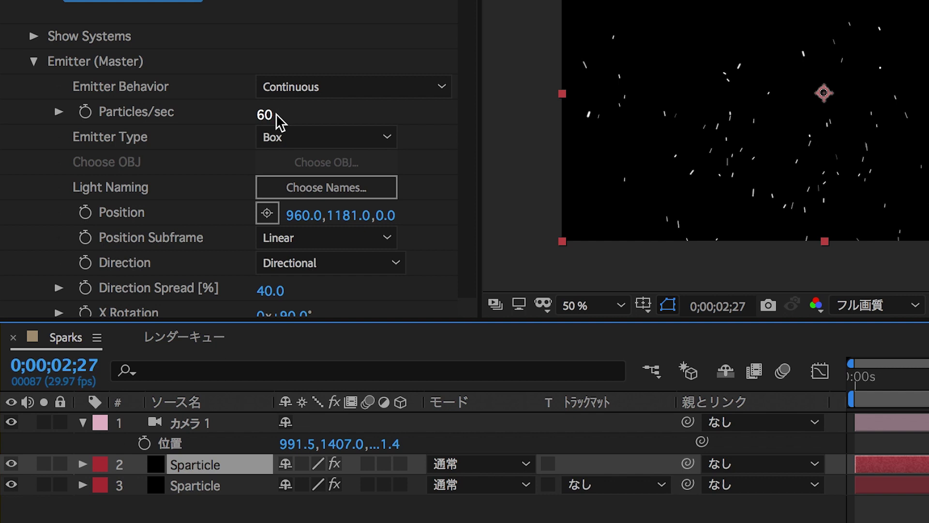
pyautogui.moveTo(262, 121); pyautogui.dragTo(259, 125)
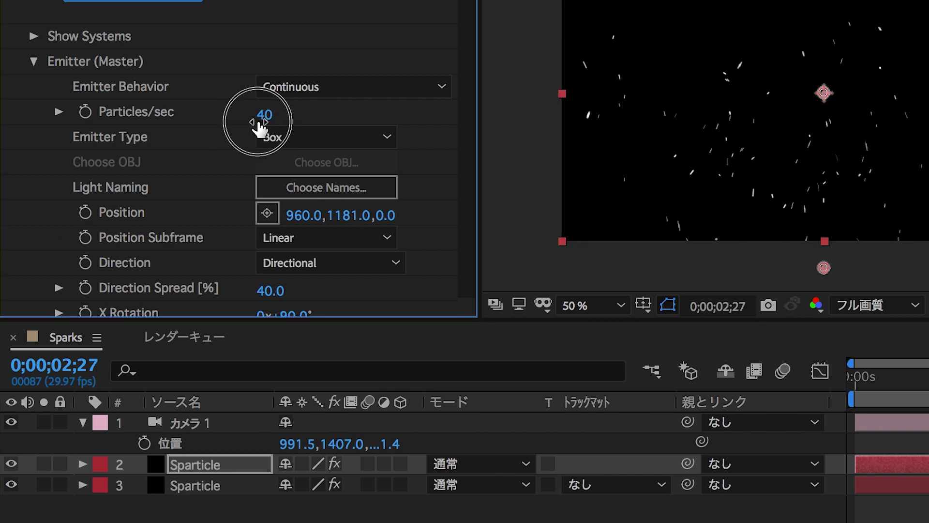
pyautogui.scroll(-5, 184, 227)
pyautogui.scroll(-1, 184, 227)
pyautogui.scroll(-2, 185, 228)
pyautogui.scroll(-3, 185, 227)
pyautogui.scroll(-4, 184, 227)
pyautogui.scroll(-2, 184, 227)
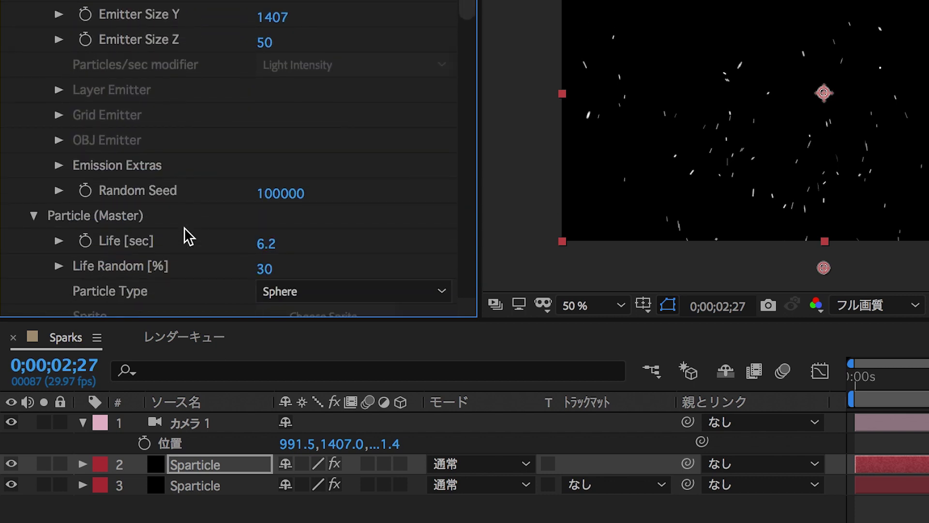
pyautogui.scroll(-1, 184, 228)
pyautogui.moveTo(279, 177)
pyautogui.mouseDown()
pyautogui.moveTo(417, 179)
pyautogui.moveTo(454, 169)
pyautogui.moveTo(232, 178)
pyautogui.mouseUp()
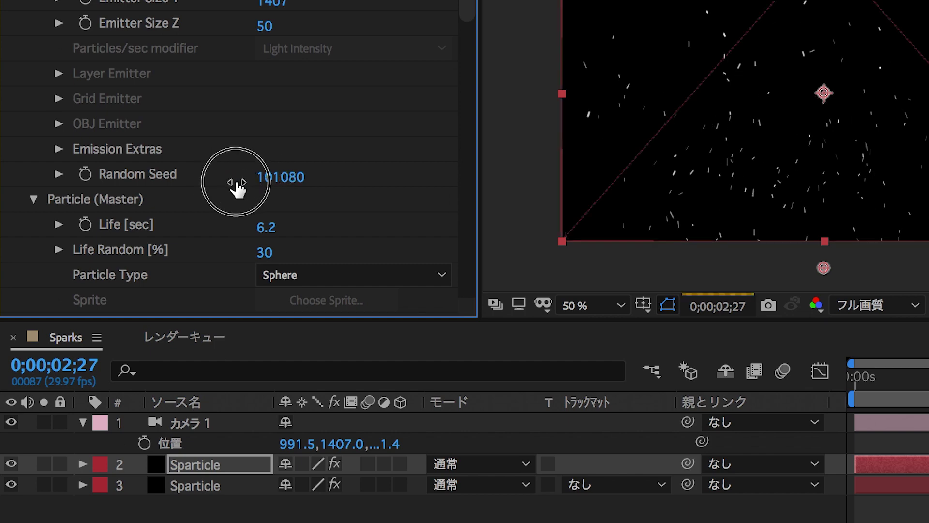
# Set the Turbulence Field Affect Position to 300 and Scale to 10
pyautogui.scroll(-5, 228, 93)
pyautogui.scroll(-8, 228, 94)
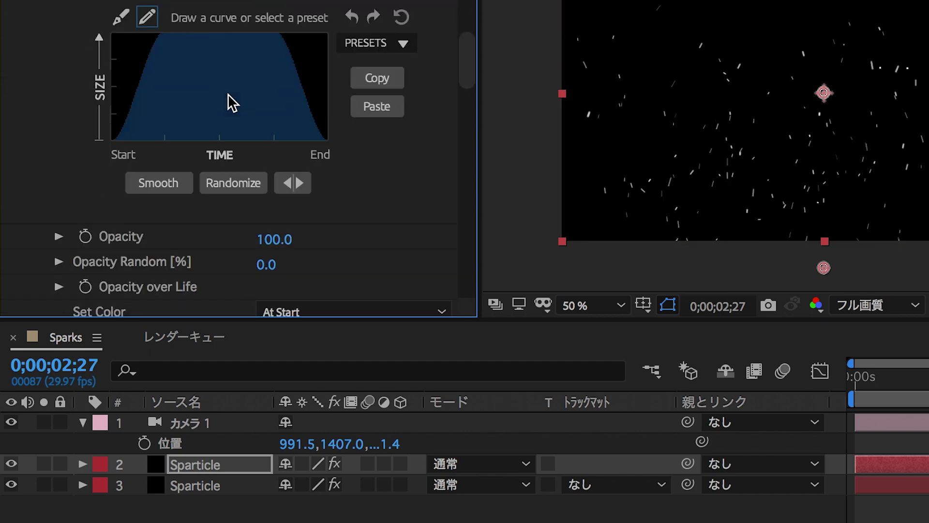
pyautogui.scroll(-7, 228, 94)
pyautogui.scroll(-4, 228, 94)
pyautogui.scroll(-5, 228, 94)
pyautogui.scroll(-3, 225, 102)
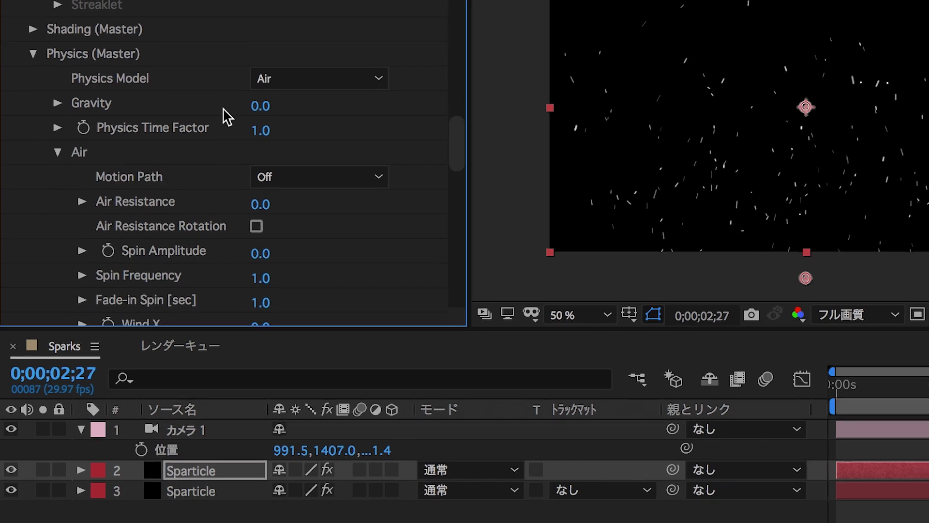
pyautogui.scroll(-2, 203, 169)
pyautogui.scroll(-2, 167, 111)
pyautogui.scroll(-4, 170, 93)
pyautogui.scroll(-4, 170, 94)
pyautogui.moveTo(247, 137); pyautogui.dragTo(97, 142)
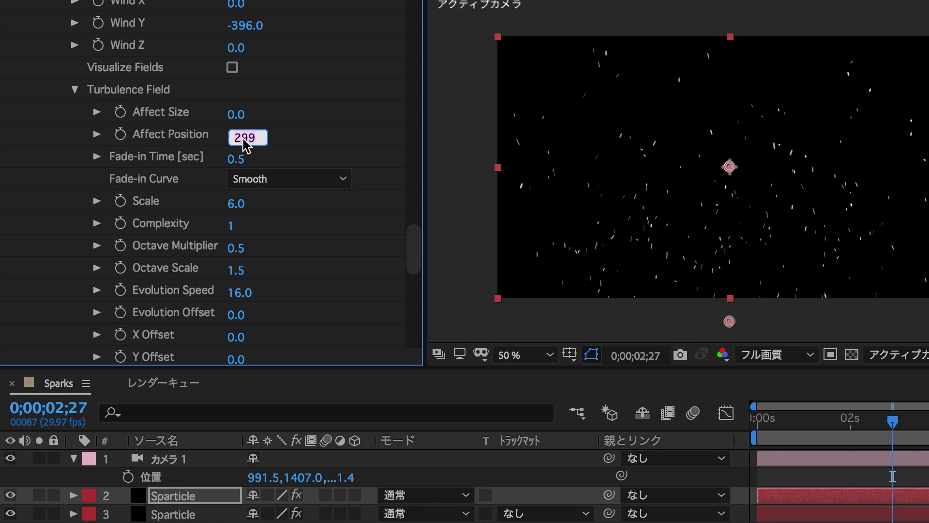
pyautogui.moveTo(237, 204); pyautogui.dragTo(249, 210)
# Set the Air Wind Y to -553
pyautogui.scroll(1, 332, 108)
pyautogui.scroll(1, 290, 92)
pyautogui.moveTo(254, 80); pyautogui.dragTo(61, 84)
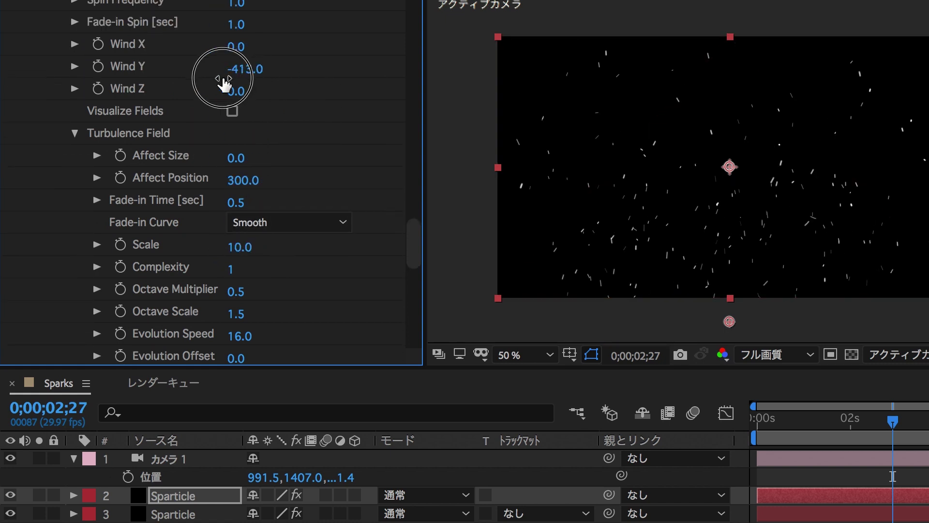
pyautogui.moveTo(266, 73); pyautogui.dragTo(307, 73)
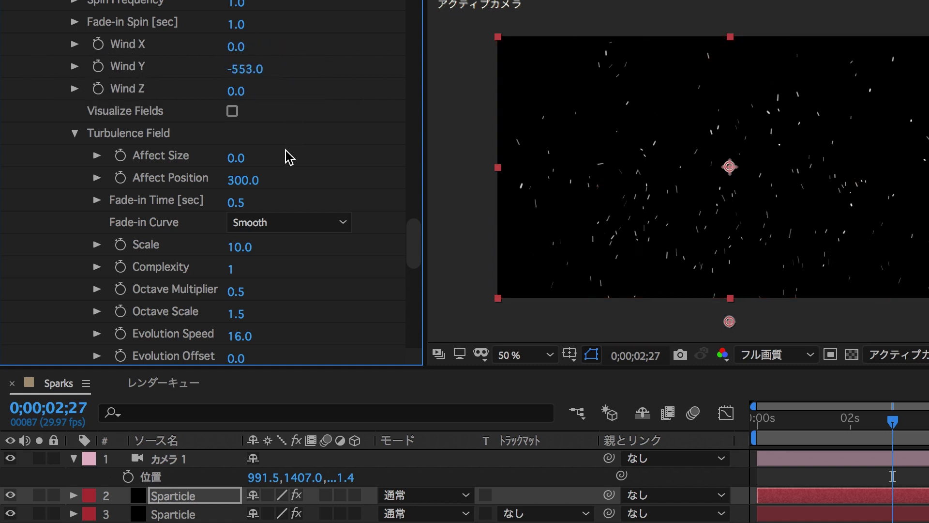
pyautogui.scroll(2, 289, 157)
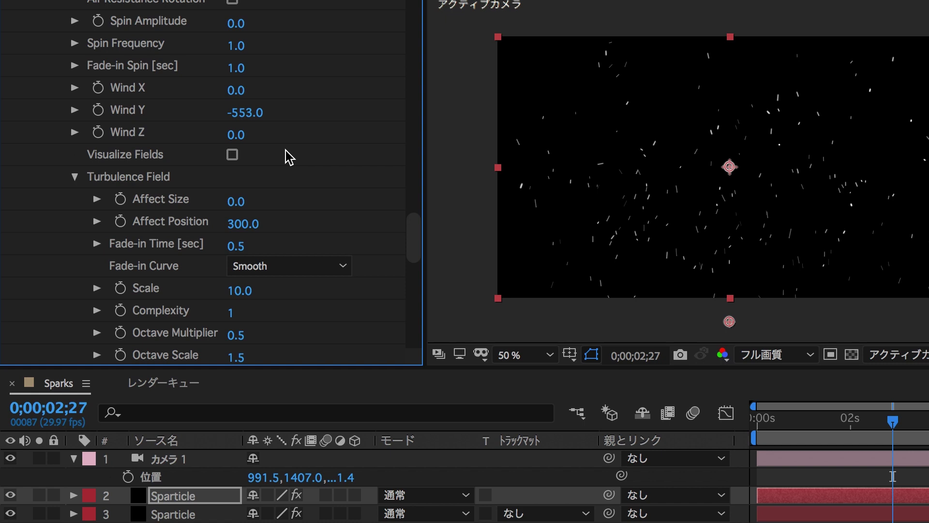
pyautogui.scroll(-2, 289, 157)
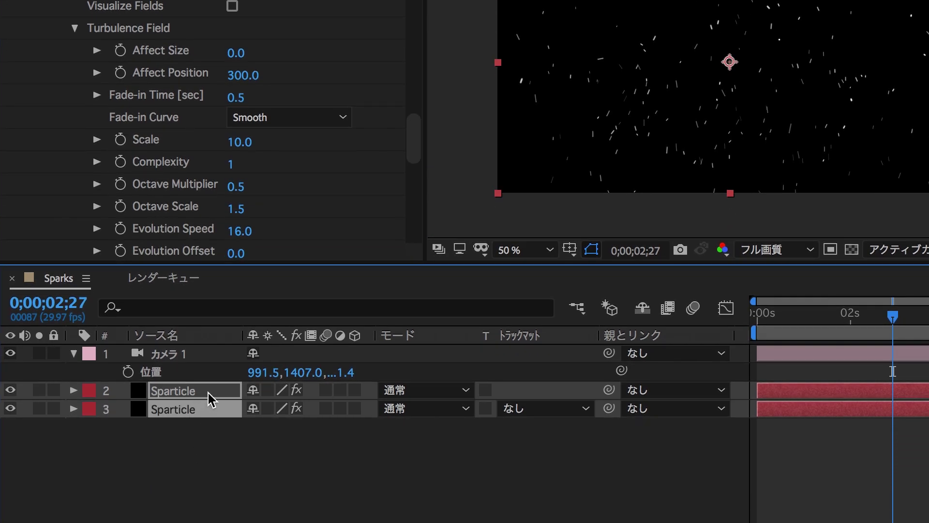
# Set both Sparticle layers' blending mode to Screen (スクリーン)
pyautogui.click(466, 390)
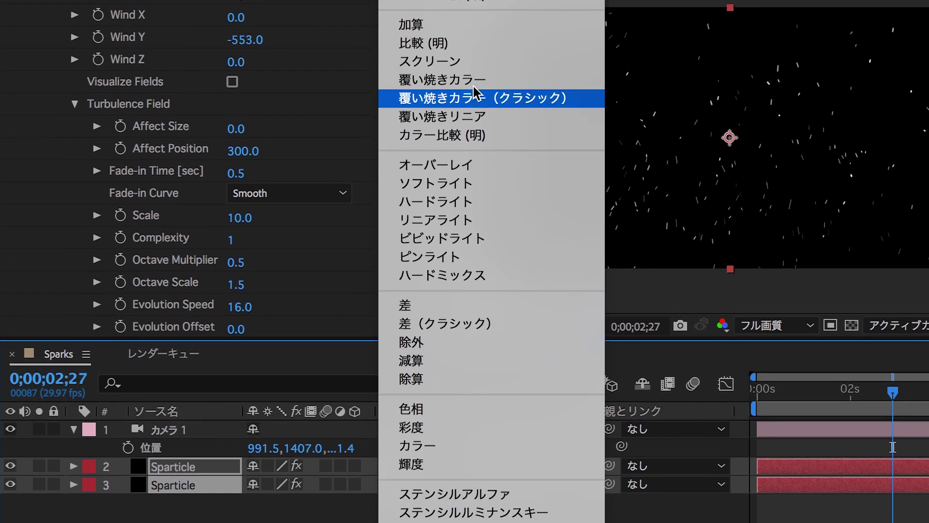
pyautogui.click(474, 73)
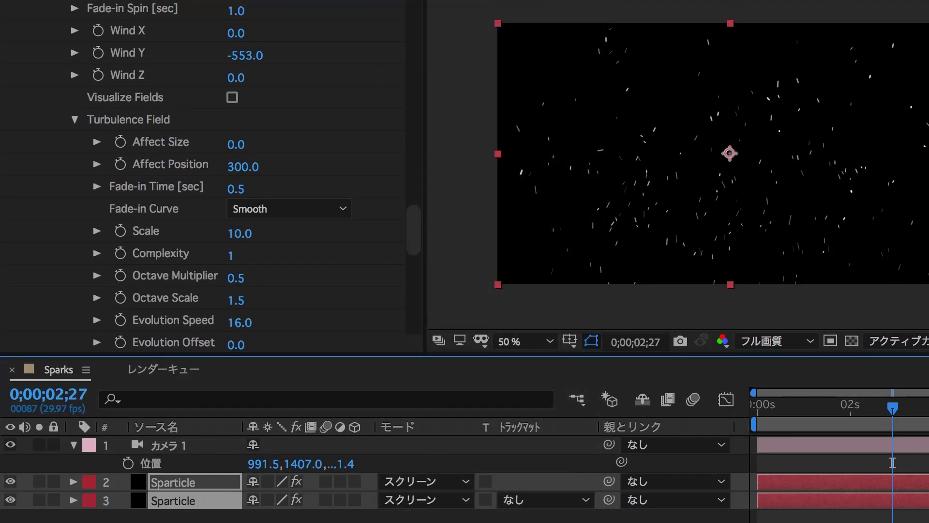
pyautogui.hotkey('ctrl', 'shift', 'a')
# Create a black solid named BG and send it below the particle layers
pyautogui.hotkey('ctrl', 'y')
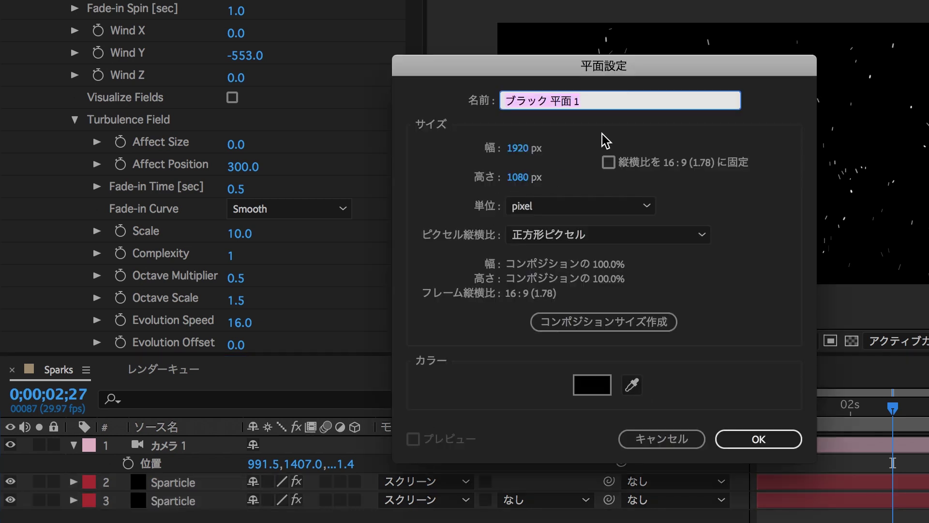
pyautogui.press('Return')
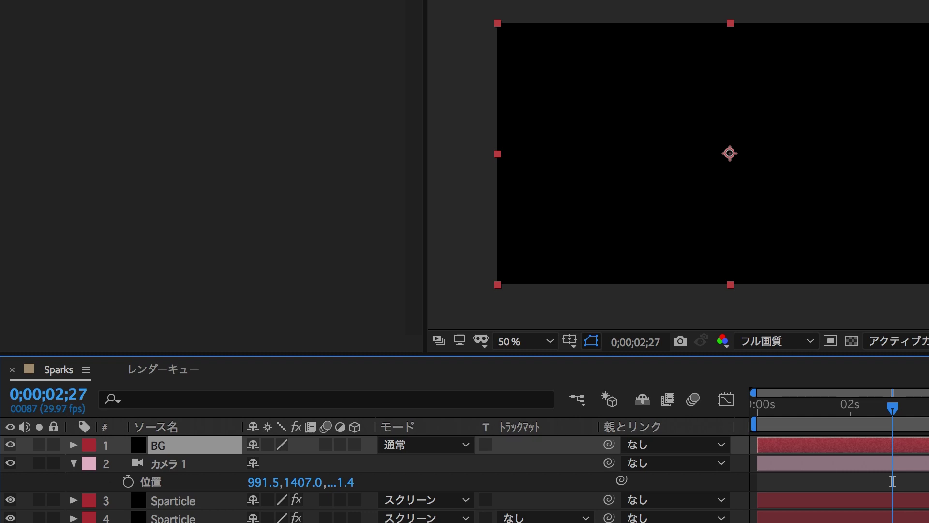
pyautogui.hotkey('ctrl', 'shift', '[')
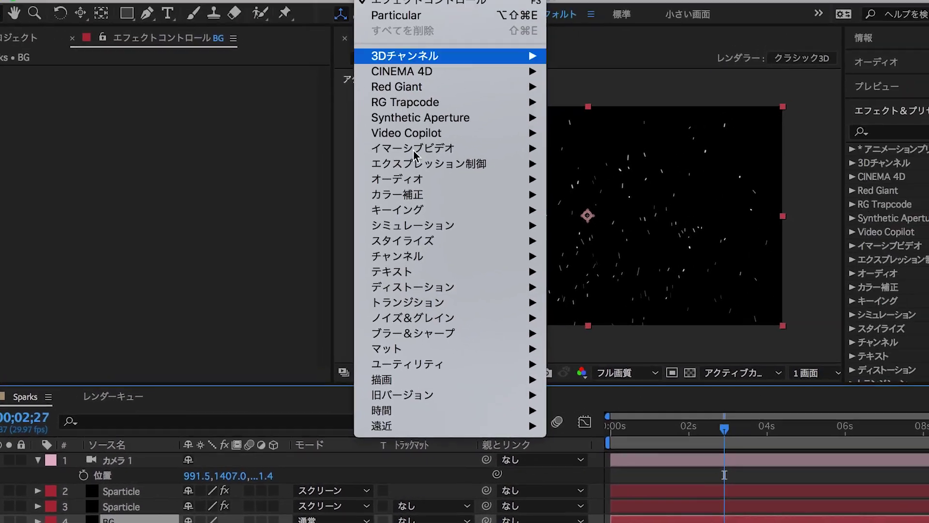
pyautogui.moveTo(394, 387)
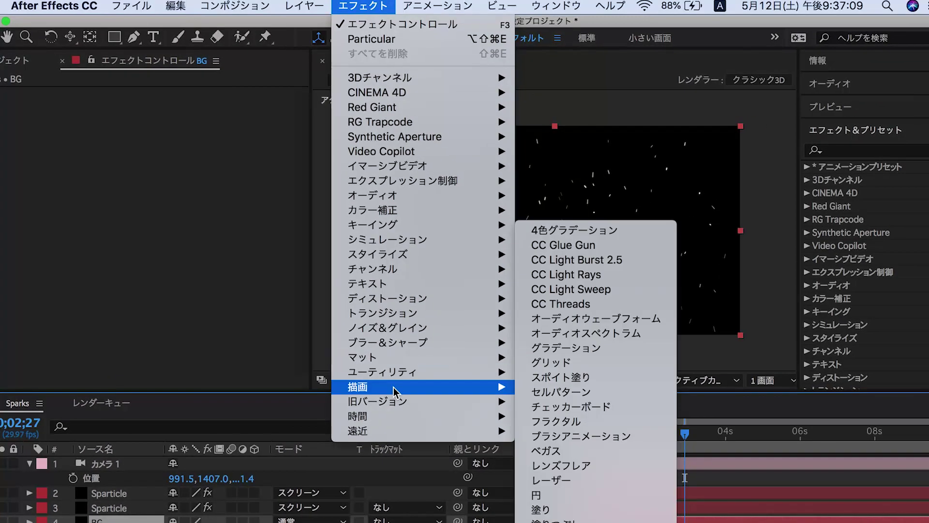
# Give BG a radial Gradient Ramp with a dark brown (994b22) start and black end
pyautogui.click(603, 350)
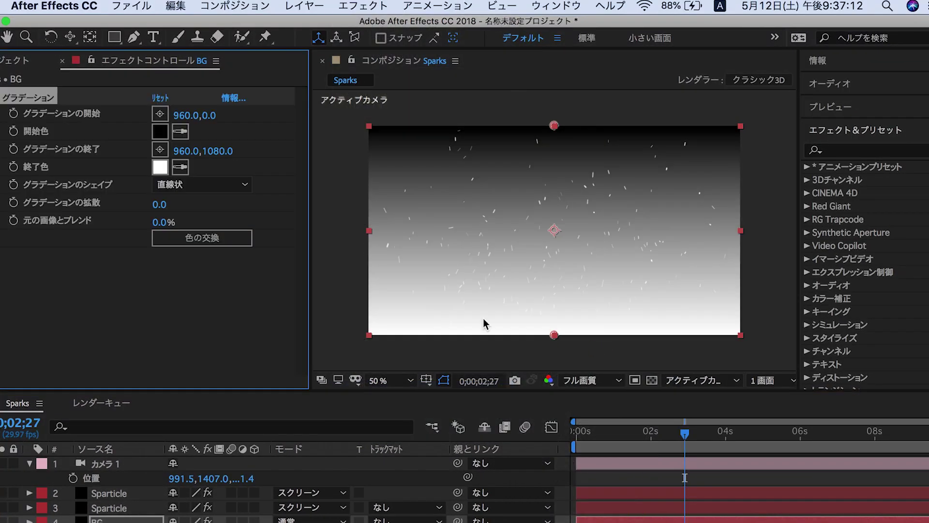
pyautogui.click(203, 185)
pyautogui.click(196, 214)
pyautogui.click(165, 133)
pyautogui.write('994b22')
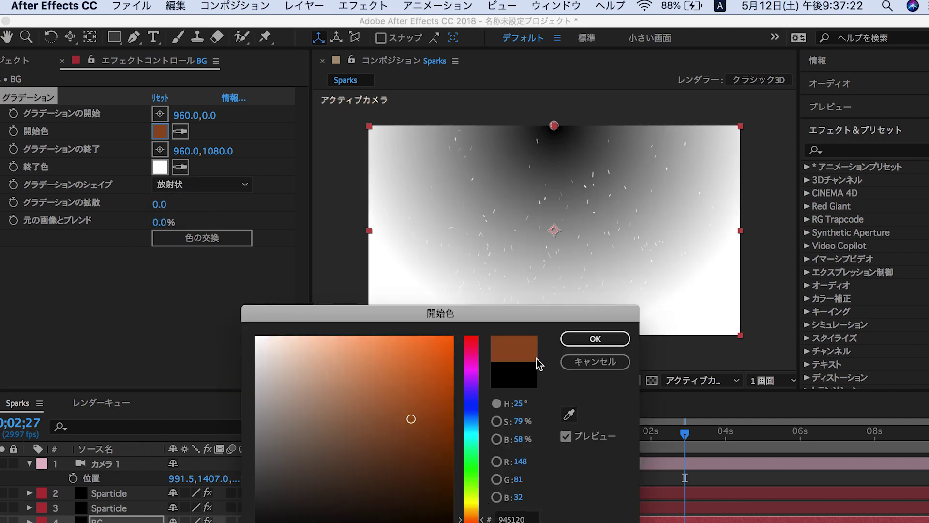
pyautogui.click(595, 339)
pyautogui.click(160, 167)
pyautogui.moveTo(257, 423); pyautogui.dragTo(438, 522)
pyautogui.click(599, 340)
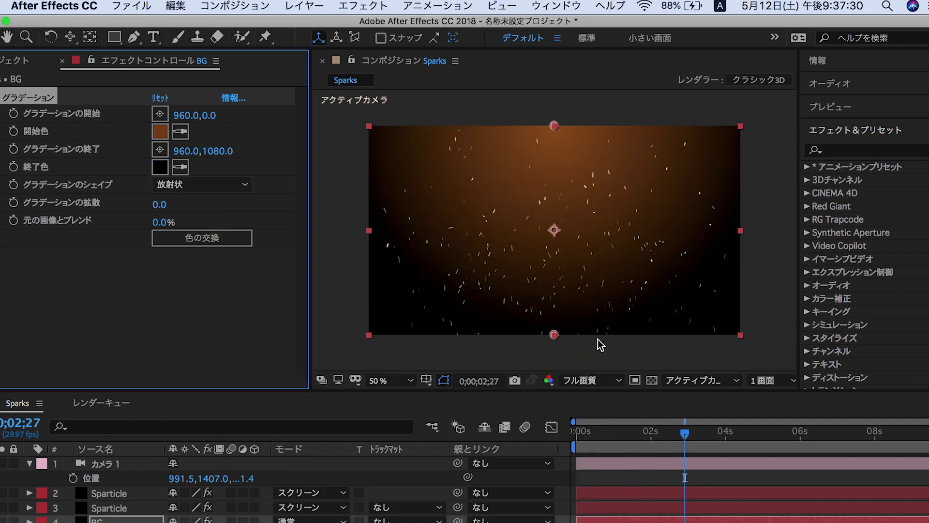
pyautogui.click(160, 134)
pyautogui.click(419, 435)
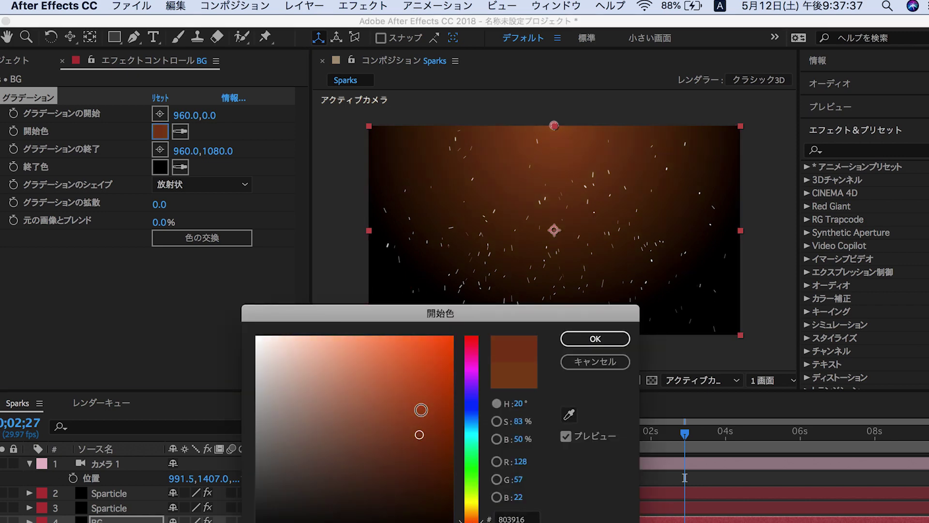
pyautogui.click(595, 340)
# Move the ramp start to the frame's bottom, the end below it, and scatter it to 48.6
pyautogui.moveTo(554, 126)
pyautogui.mouseDown()
pyautogui.moveTo(553, 353)
pyautogui.moveTo(555, 284)
pyautogui.mouseUp()
pyautogui.moveTo(556, 336); pyautogui.dragTo(558, 361)
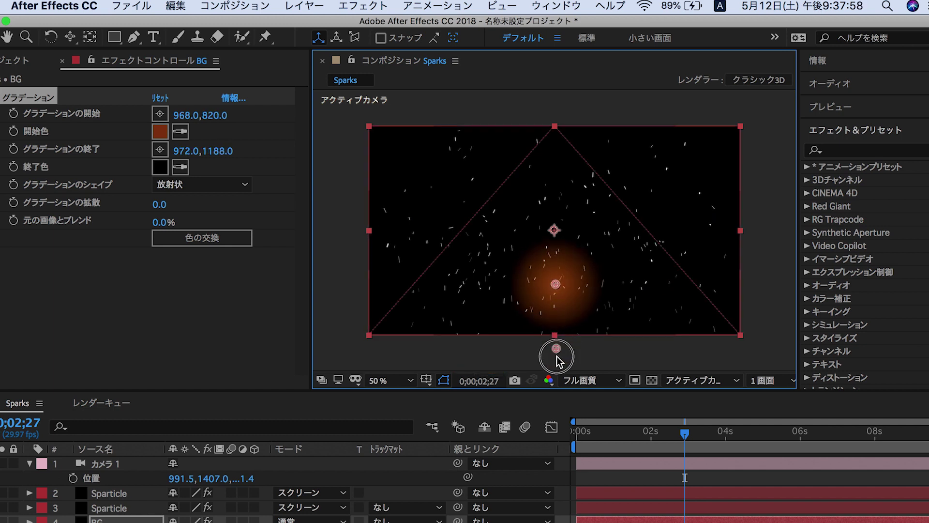
pyautogui.moveTo(555, 285); pyautogui.dragTo(555, 364)
pyautogui.moveTo(555, 284); pyautogui.dragTo(553, 350)
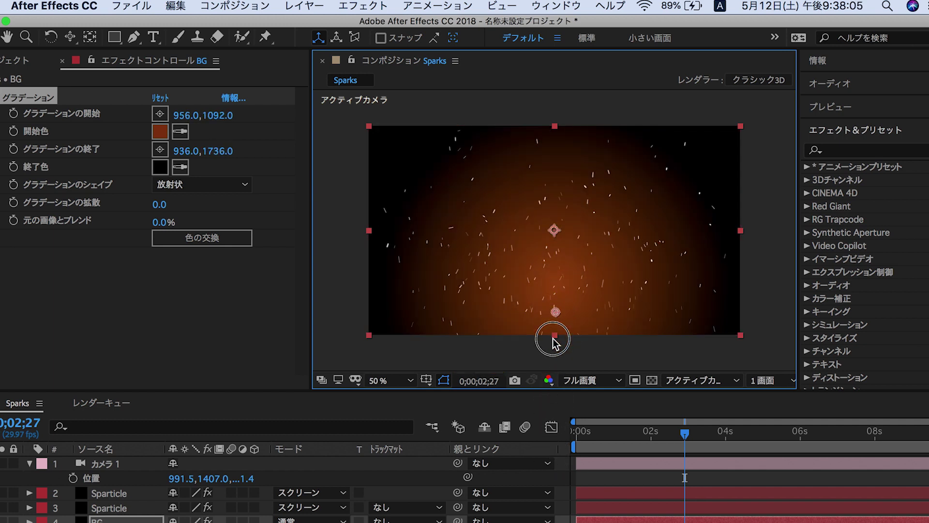
pyautogui.moveTo(159, 204); pyautogui.dragTo(224, 207)
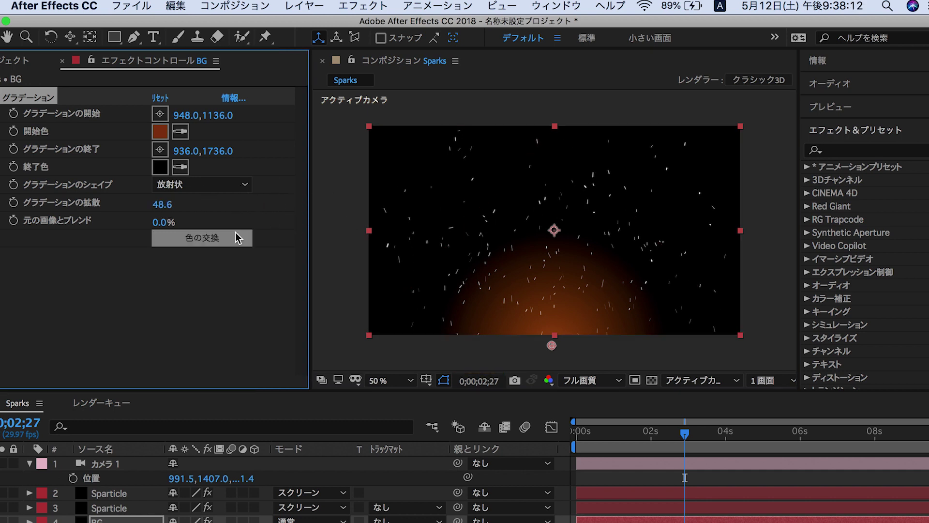
pyautogui.moveTo(161, 228); pyautogui.dragTo(202, 193)
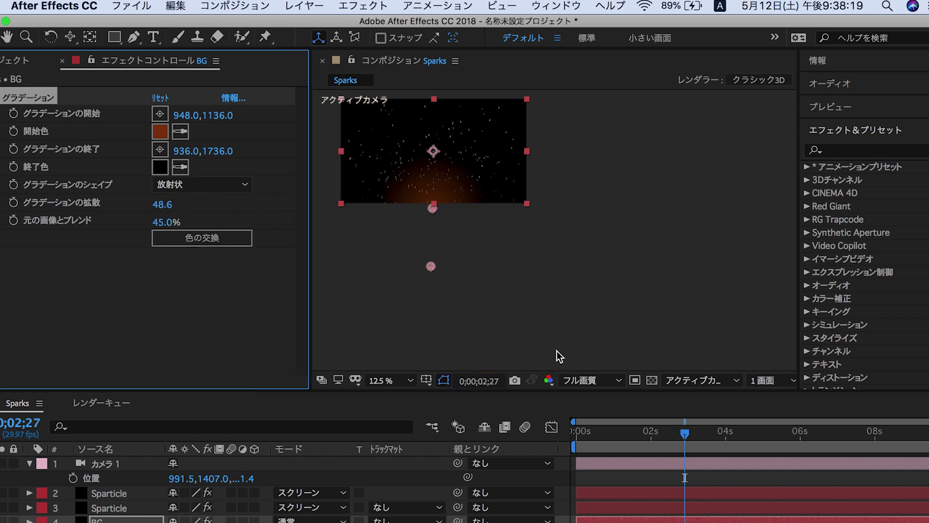
pyautogui.moveTo(429, 265); pyautogui.dragTo(431, 297)
pyautogui.moveTo(433, 208); pyautogui.dragTo(432, 215)
pyautogui.moveTo(431, 297); pyautogui.dragTo(510, 318)
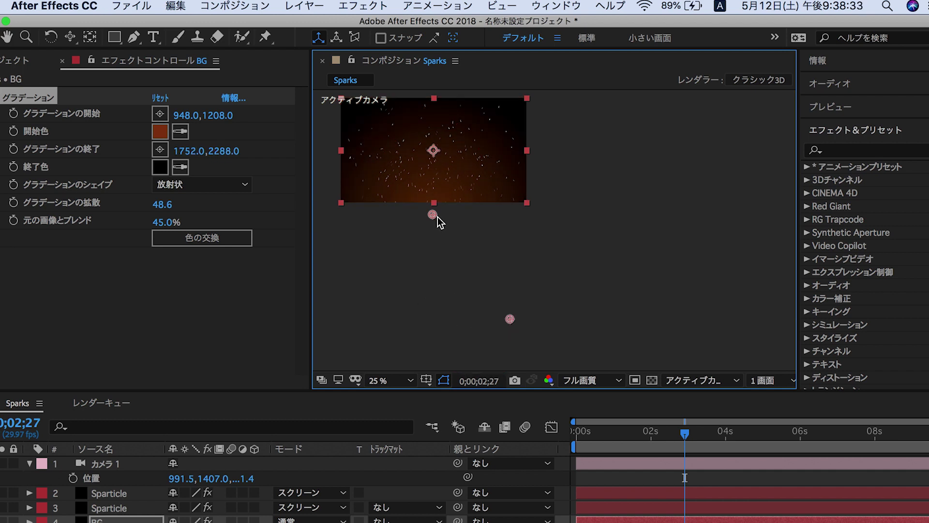
# Recolour the ramp to dark red fading to near-black, blended 58% with the original
pyautogui.scroll(2, 478, 203)
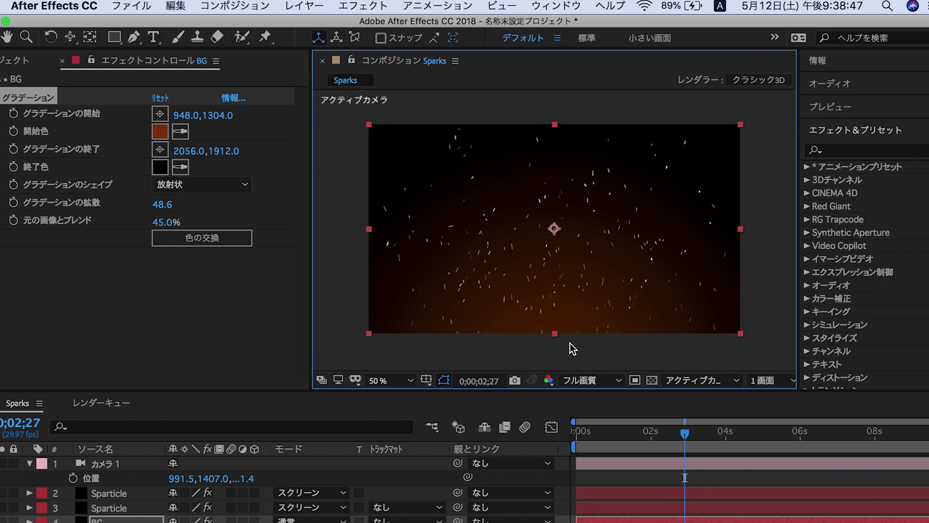
pyautogui.click(160, 167)
pyautogui.moveTo(407, 517); pyautogui.dragTo(440, 514)
pyautogui.click(620, 337)
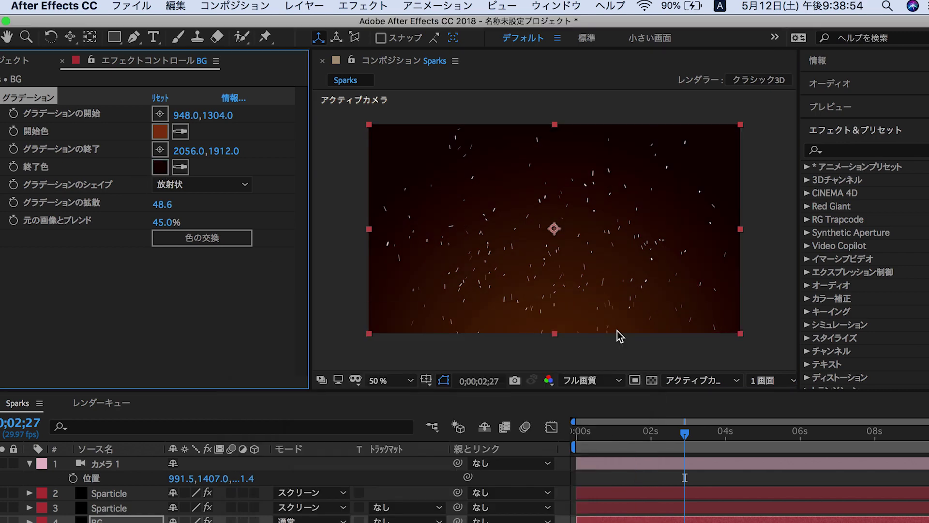
pyautogui.moveTo(168, 229); pyautogui.dragTo(175, 225)
pyautogui.click(160, 130)
pyautogui.click(473, 274)
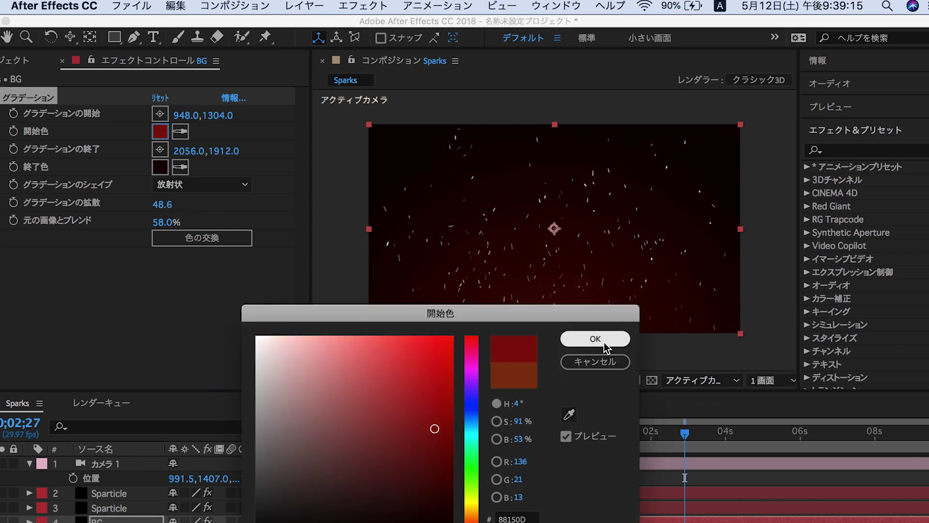
pyautogui.click(595, 337)
pyautogui.click(186, 501)
# Set the first Sparticle layer's particle colour to orange (H 29°)
pyautogui.scroll(-1, 133, 290)
pyautogui.scroll(-8, 133, 290)
pyautogui.scroll(-8, 134, 291)
pyautogui.scroll(-3, 136, 290)
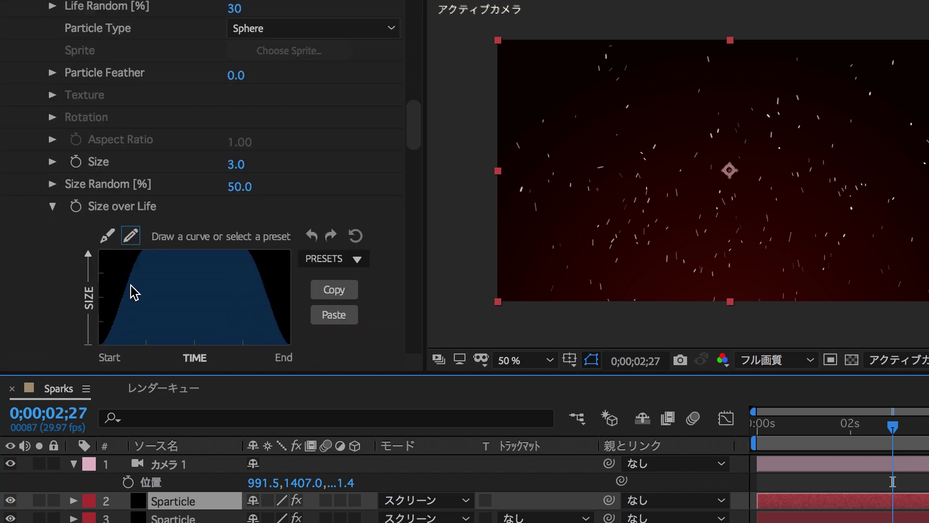
pyautogui.scroll(-5, 145, 280)
pyautogui.click(237, 243)
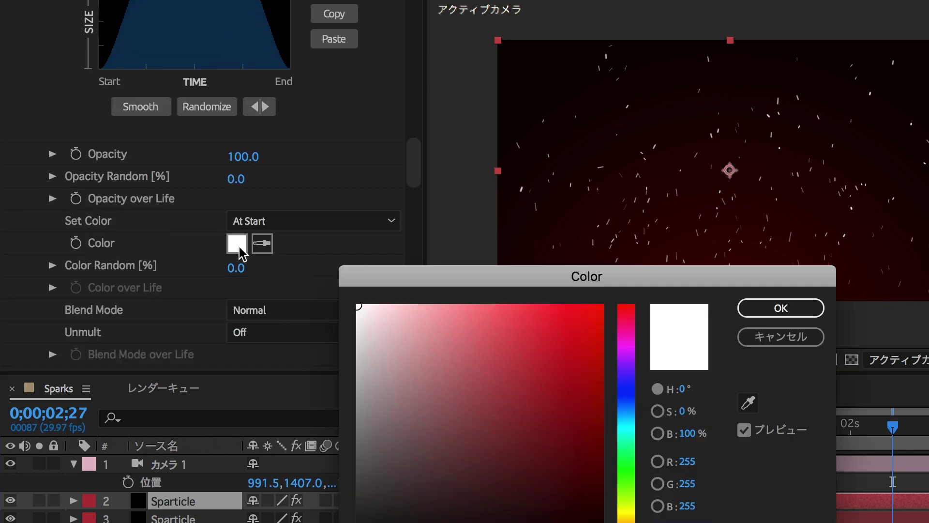
pyautogui.moveTo(626, 519); pyautogui.dragTo(626, 516)
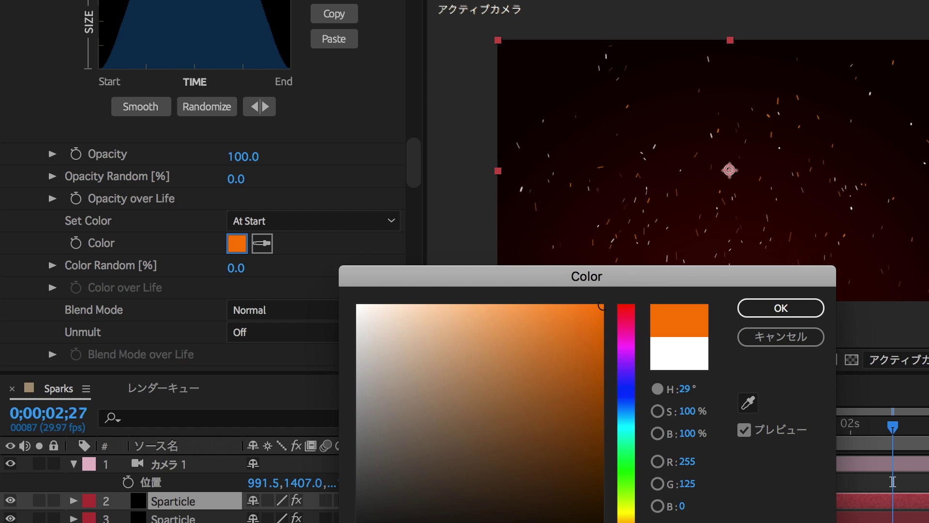
pyautogui.click(780, 308)
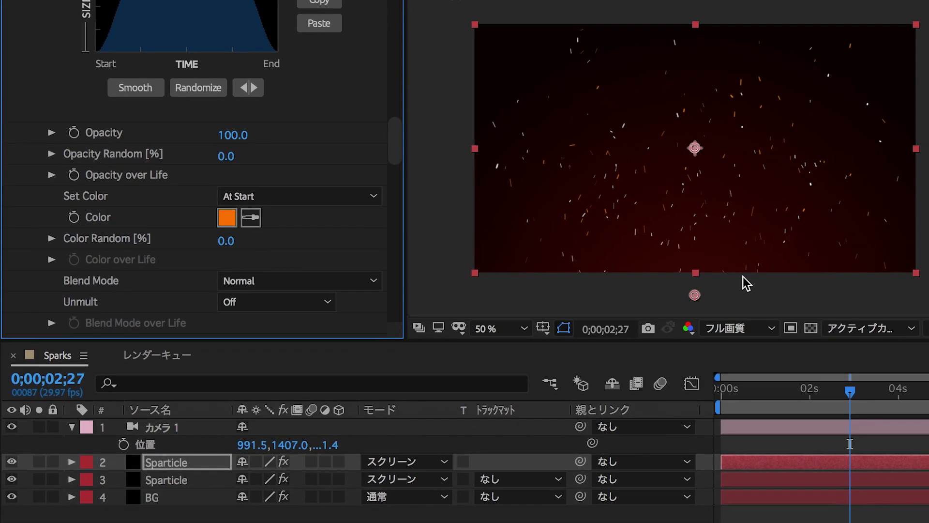
# Set the second Sparticle layer's particle colour to pure red FF0000
pyautogui.click(180, 487)
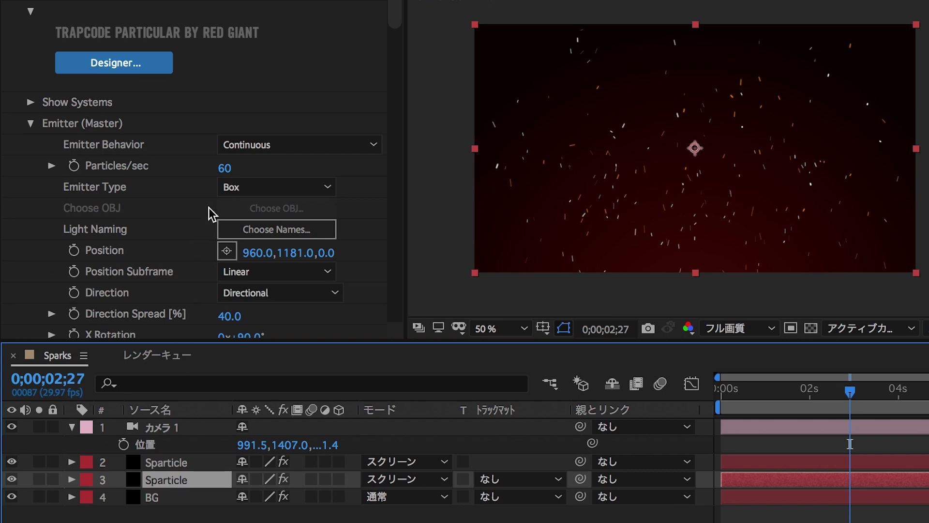
pyautogui.scroll(-10, 209, 213)
pyautogui.scroll(-5, 209, 213)
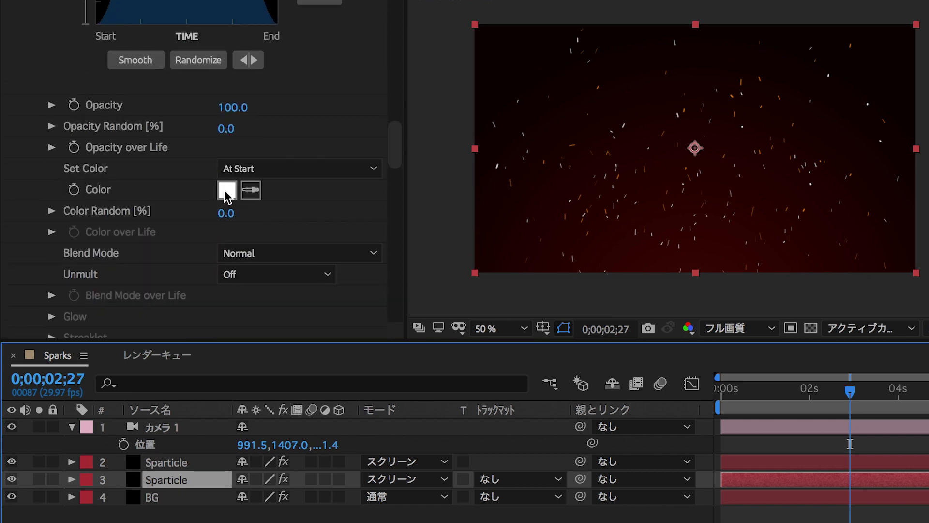
pyautogui.click(225, 193)
pyautogui.moveTo(491, 398); pyautogui.dragTo(588, 267)
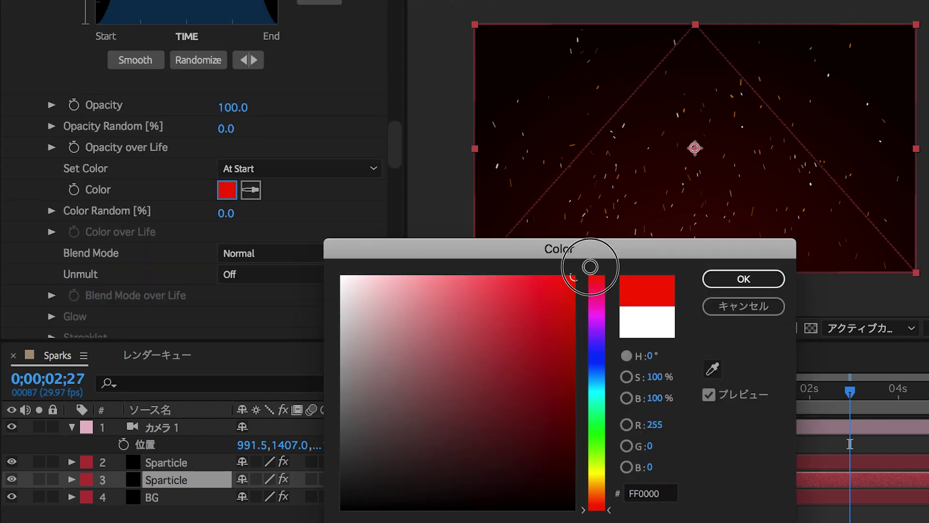
pyautogui.click(746, 282)
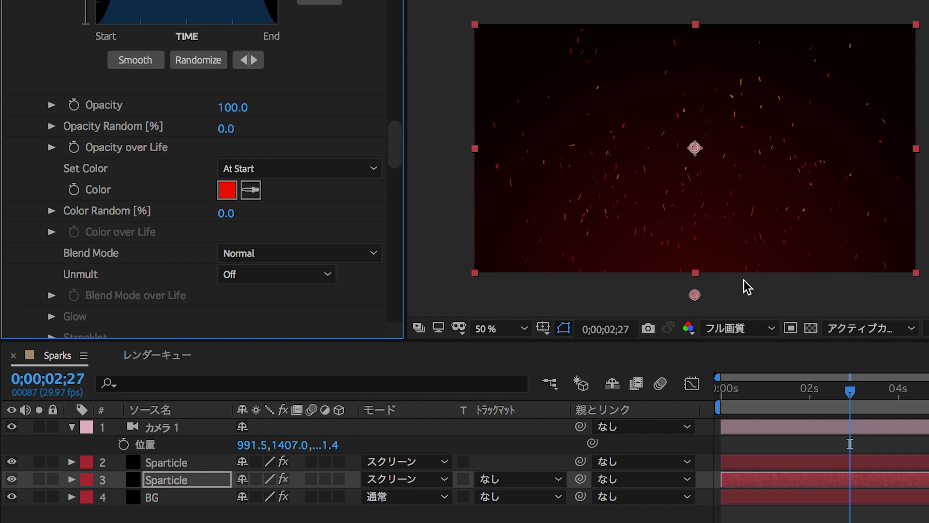
pyautogui.click(203, 462)
pyautogui.rightClick(203, 462)
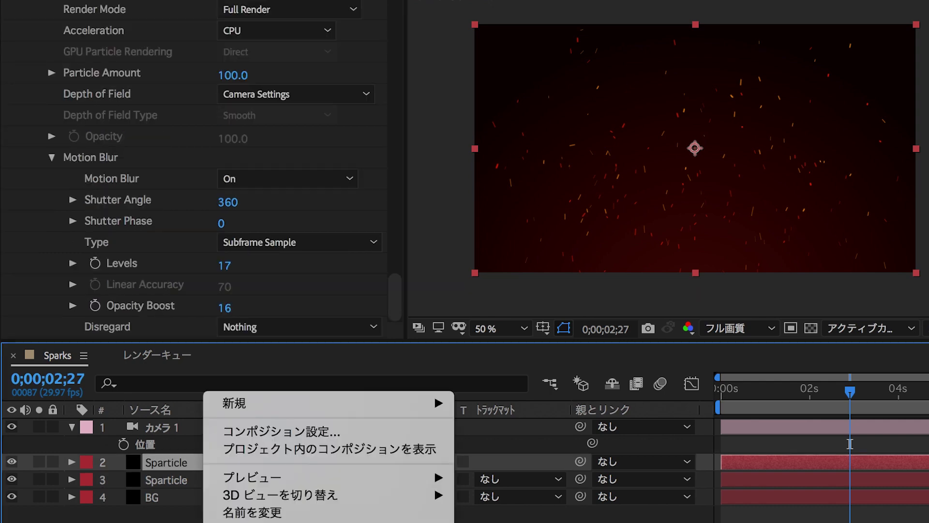
# Add a new adjustment layer named Glow
pyautogui.moveTo(261, 352)
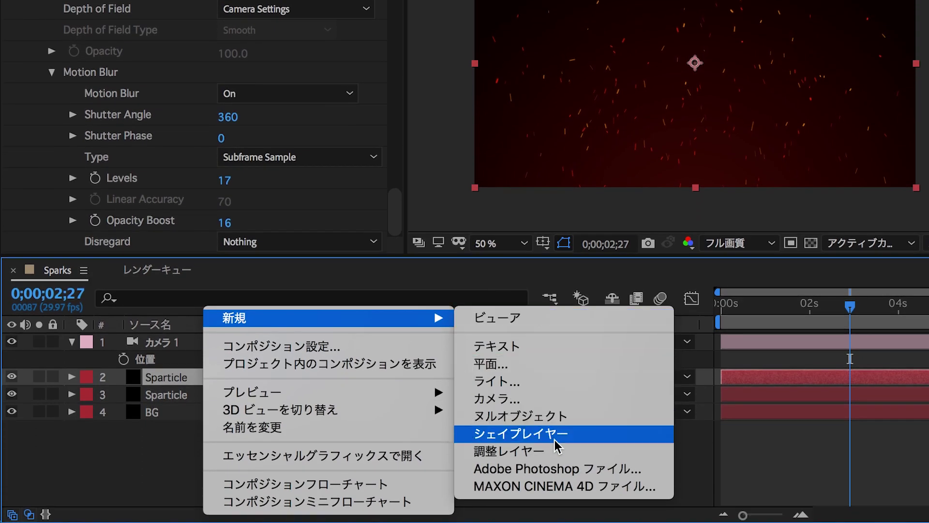
pyautogui.click(579, 453)
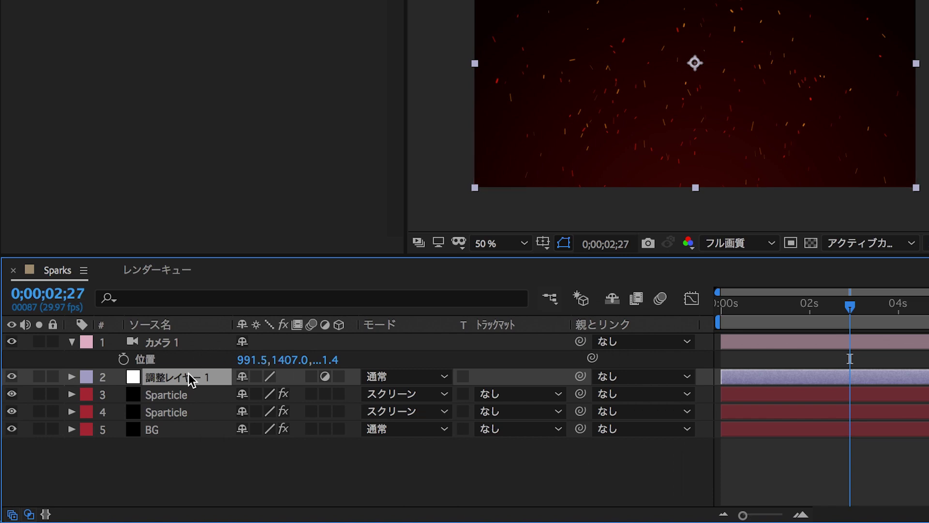
pyautogui.press('Return')
pyautogui.write('Gl')
pyautogui.press('Return')
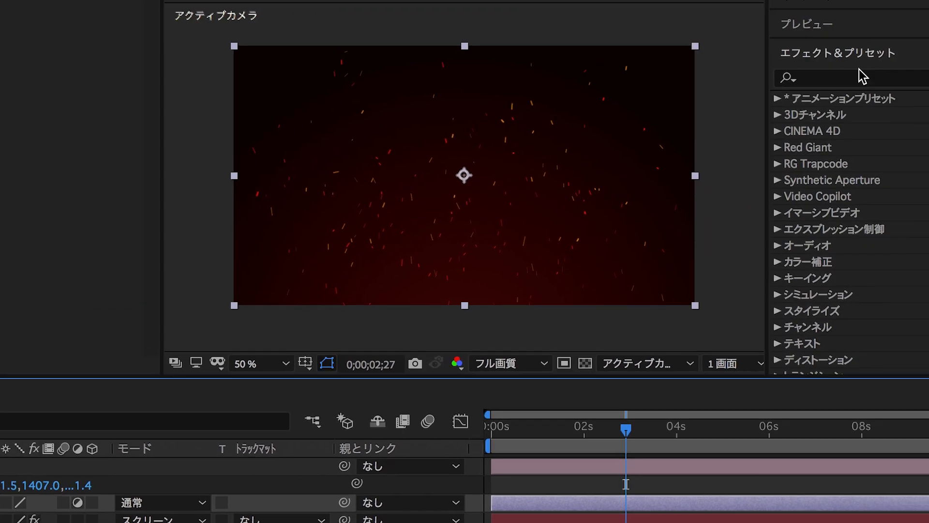
# Apply the グロー (Glow) effect with a higher threshold and radius 70.0
pyautogui.click(814, 100)
pyautogui.write('uro-')
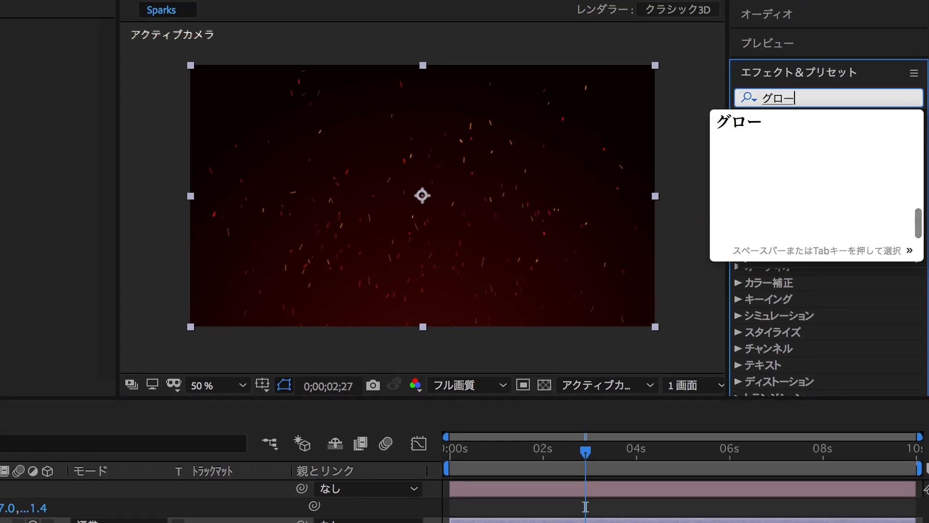
pyautogui.press('Return')
pyautogui.doubleClick(814, 167)
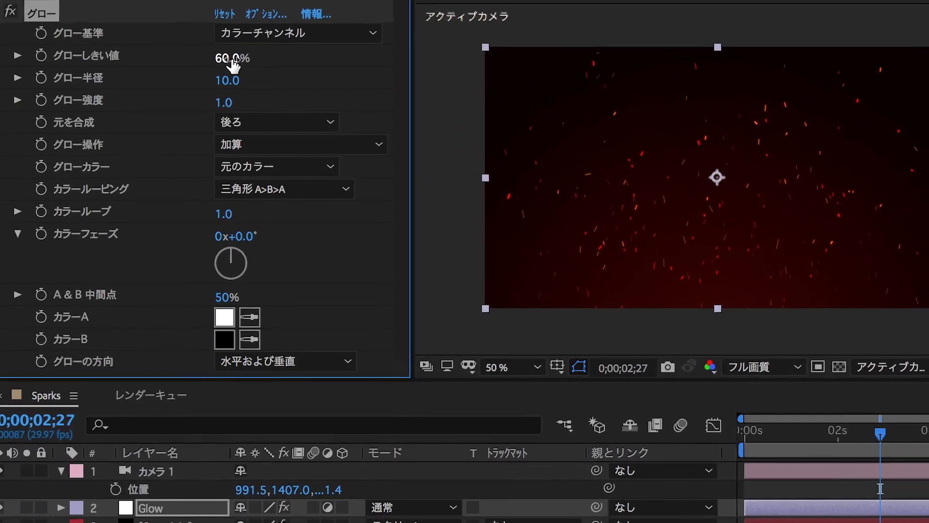
pyautogui.moveTo(237, 59)
pyautogui.mouseDown()
pyautogui.moveTo(270, 64)
pyautogui.moveTo(277, 80)
pyautogui.mouseUp()
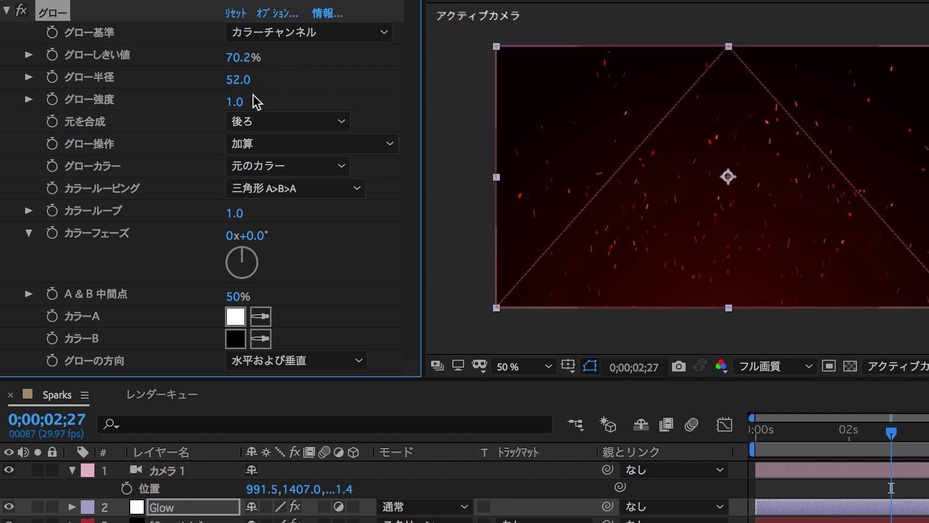
pyautogui.moveTo(237, 110); pyautogui.dragTo(242, 111)
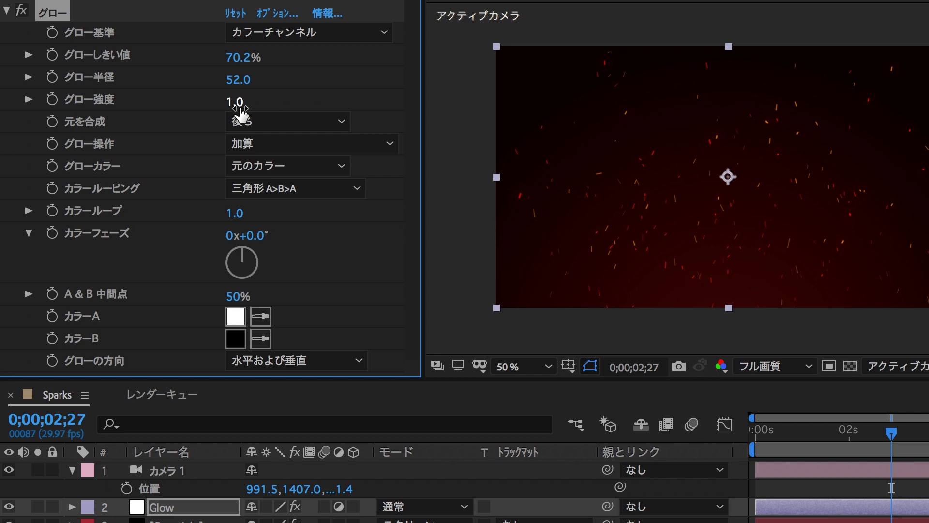
pyautogui.moveTo(236, 80); pyautogui.dragTo(249, 79)
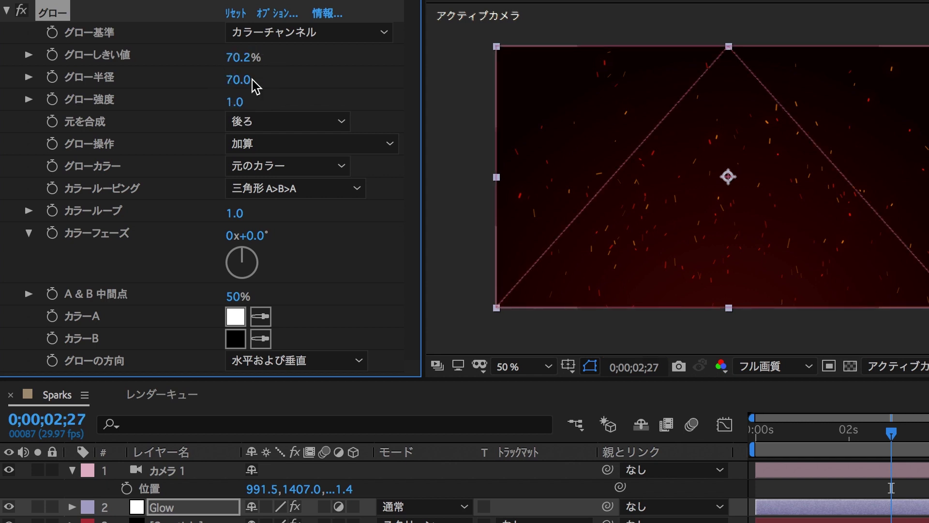
# Set Glow Colors to A & B Colors with Color A red and Color B orange
pyautogui.click(284, 168)
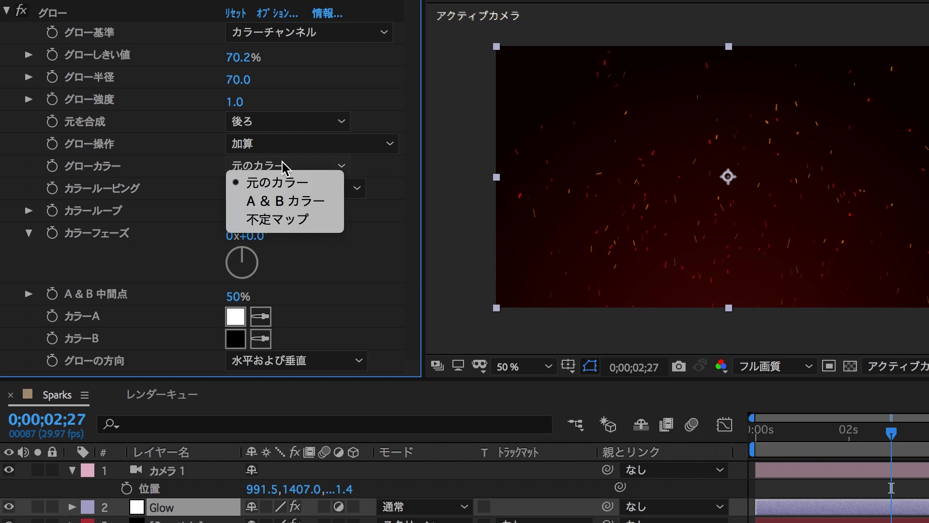
pyautogui.click(289, 203)
pyautogui.click(236, 316)
pyautogui.click(562, 312)
pyautogui.click(780, 315)
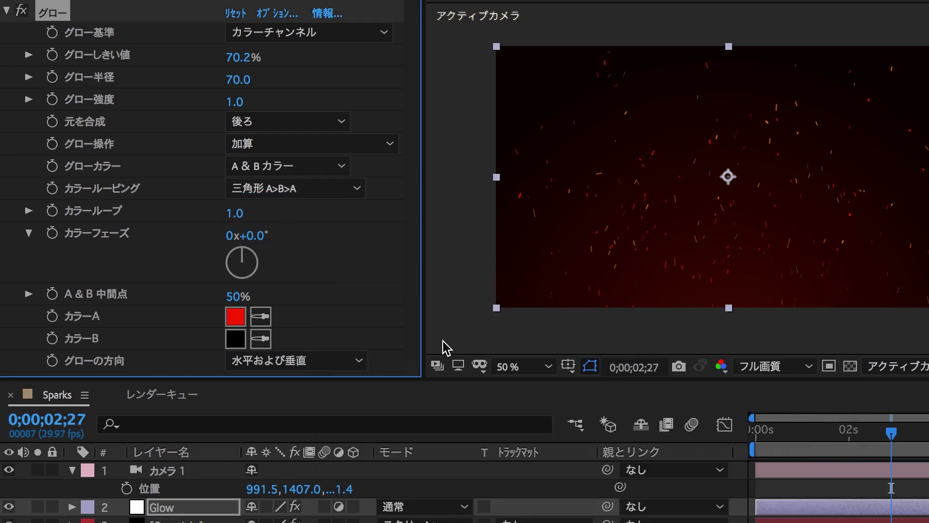
pyautogui.click(240, 337)
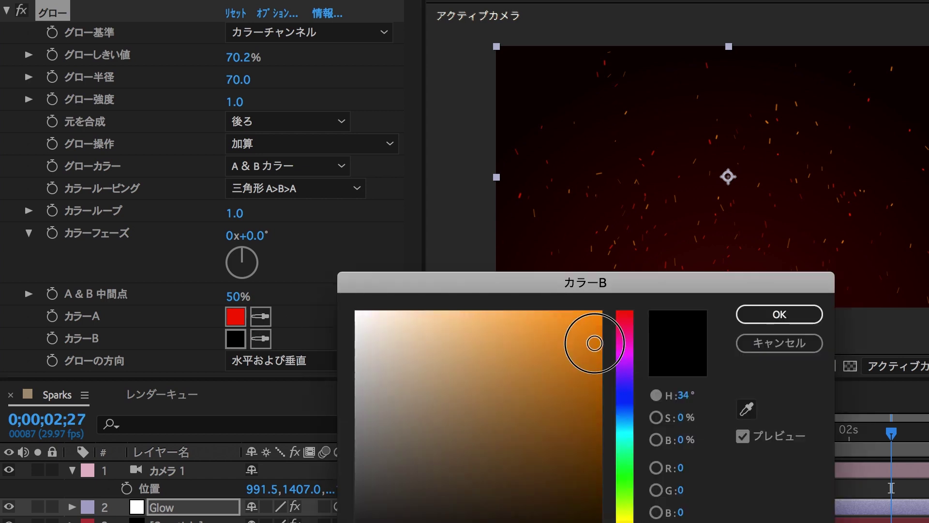
pyautogui.click(594, 346)
pyautogui.click(803, 315)
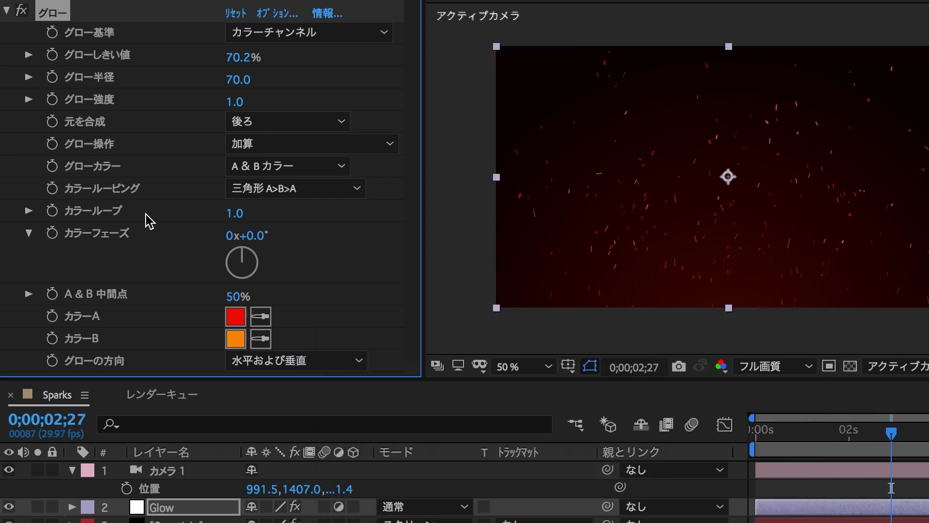
# Set Glow Operation to Screen and preview the result
pyautogui.click(296, 143)
pyautogui.click(322, 252)
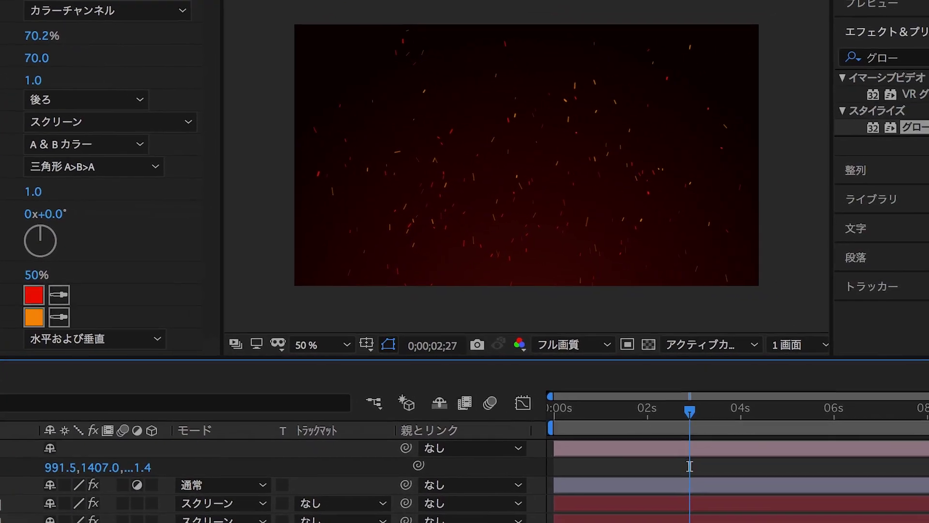
pyautogui.moveTo(690, 411); pyautogui.dragTo(655, 417)
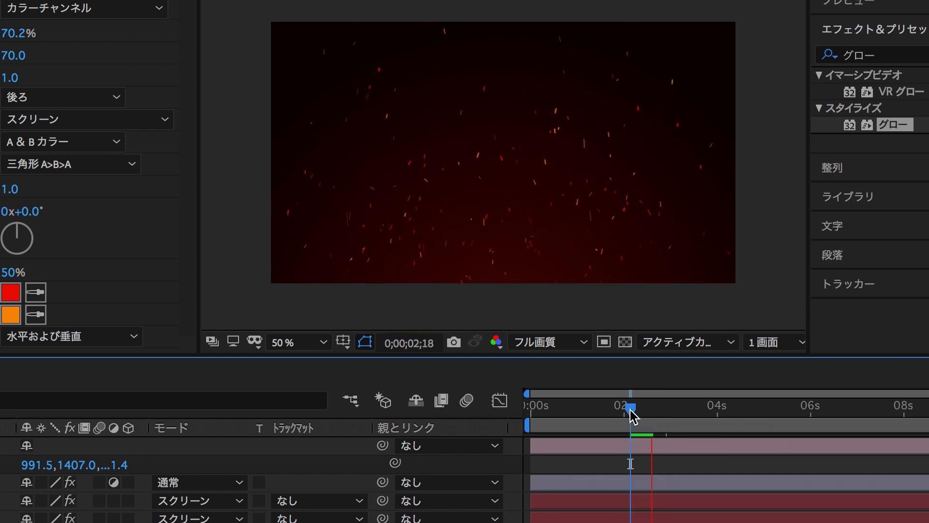
pyautogui.click(1, 482)
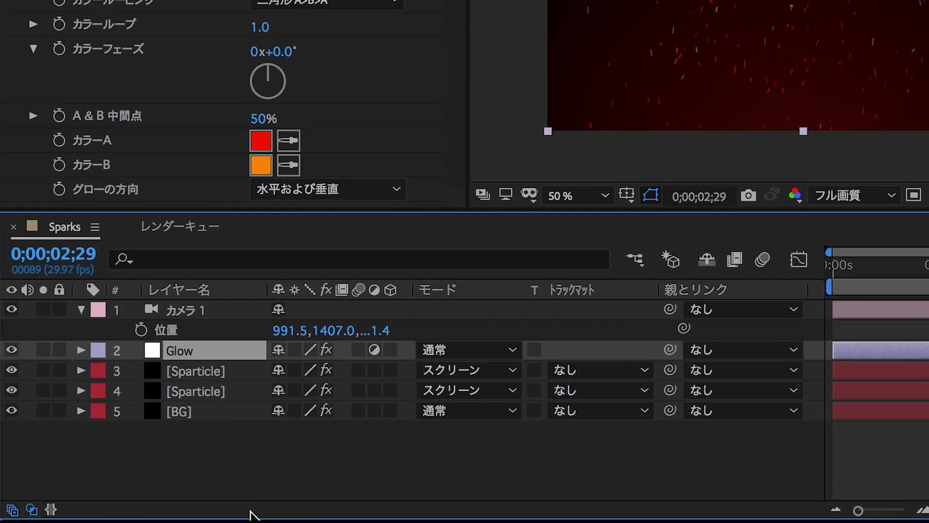
# Add a new adjustment layer above Glow and name it CC
pyautogui.rightClick(156, 502)
pyautogui.moveTo(304, 346)
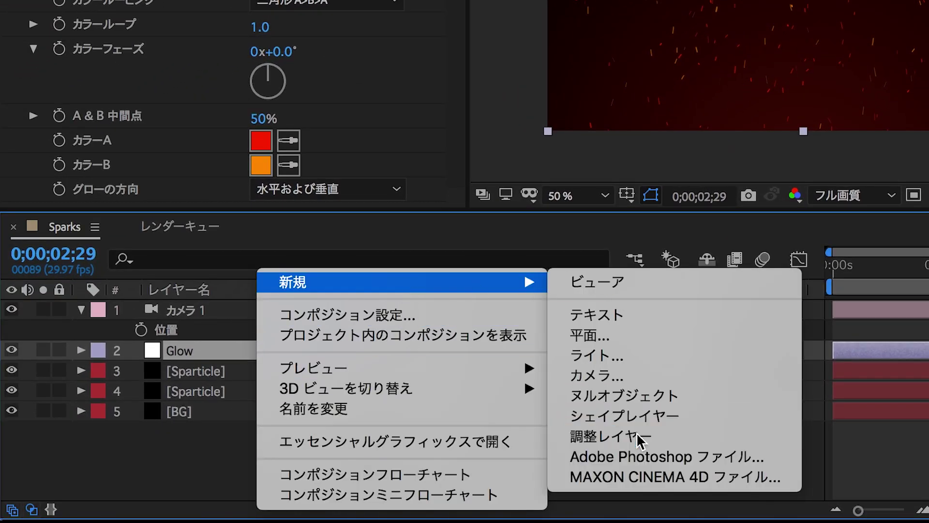
pyautogui.click(583, 437)
pyautogui.press('Return')
pyautogui.write('CC')
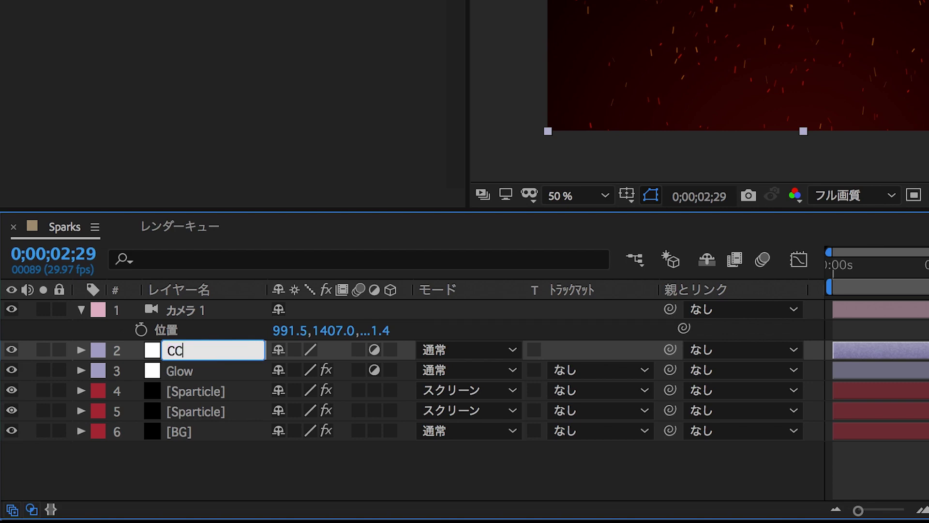
pyautogui.press('Return')
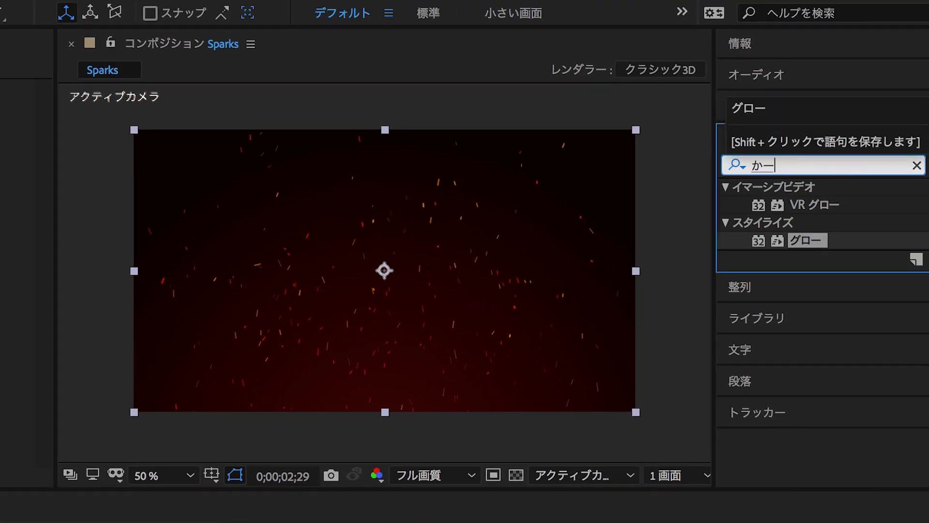
# Apply Curves to CC and pull the RGB curve into an S-shaped contrast curve
pyautogui.write('ブ')
pyautogui.press('Return')
pyautogui.doubleClick(815, 213)
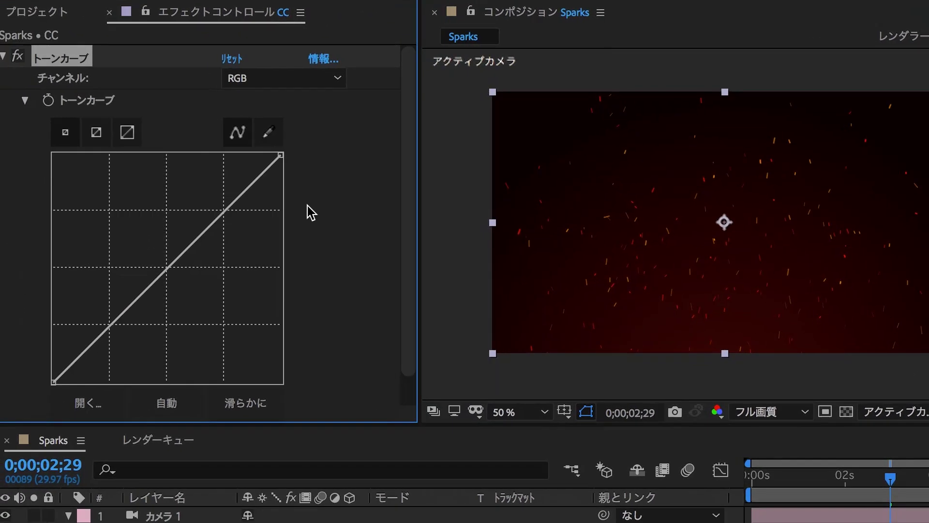
pyautogui.click(241, 187)
pyautogui.moveTo(166, 266); pyautogui.dragTo(144, 306)
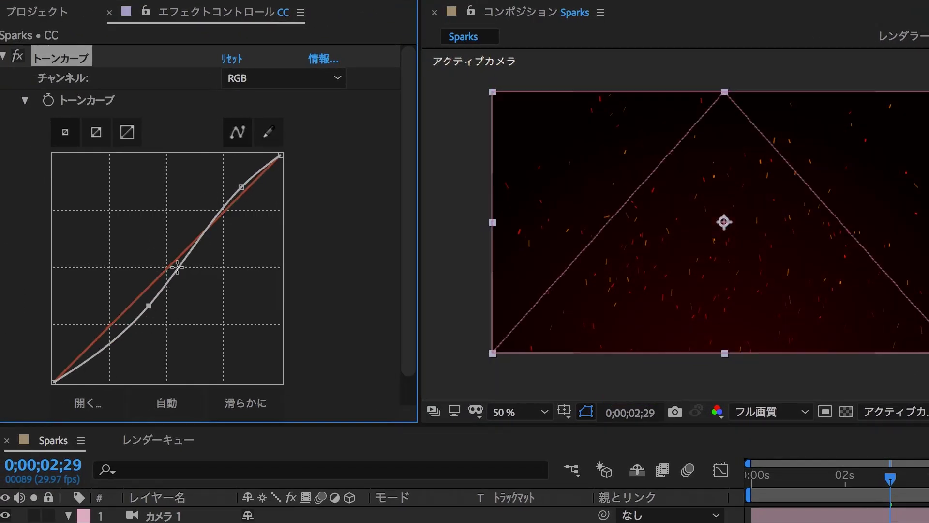
pyautogui.moveTo(241, 187); pyautogui.dragTo(226, 182)
pyautogui.moveTo(141, 307); pyautogui.dragTo(143, 312)
# Reshape the Red channel curve, lifting its highlights slightly
pyautogui.moveTo(249, 187); pyautogui.dragTo(257, 185)
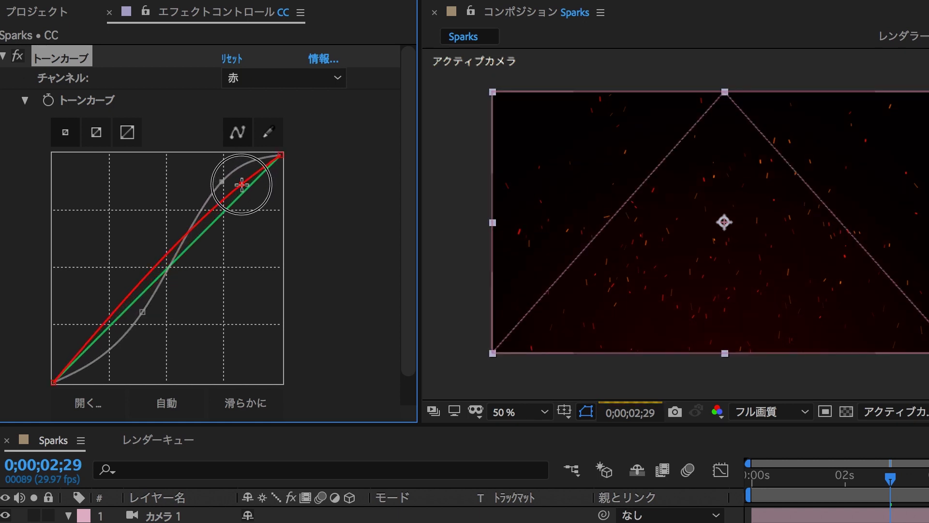
pyautogui.moveTo(208, 245); pyautogui.dragTo(194, 236)
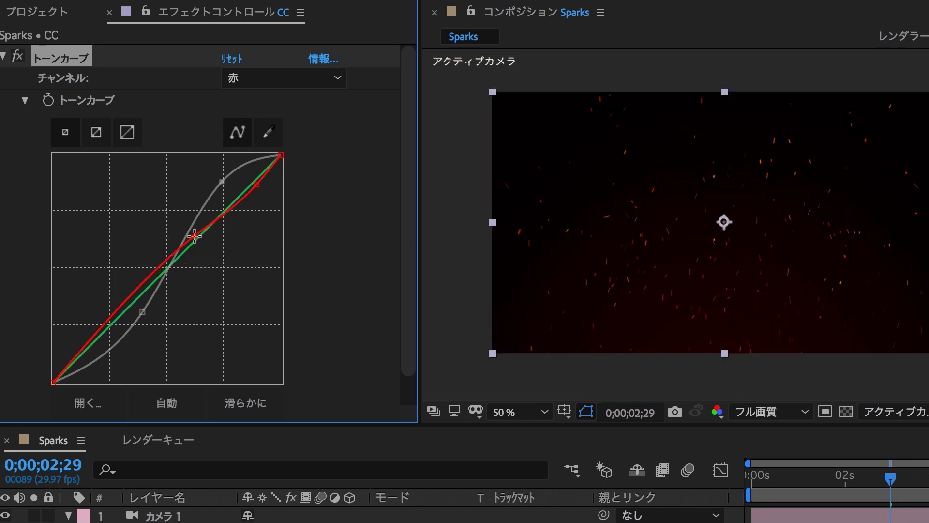
pyautogui.moveTo(257, 185); pyautogui.dragTo(246, 185)
pyautogui.moveTo(149, 280); pyautogui.dragTo(136, 306)
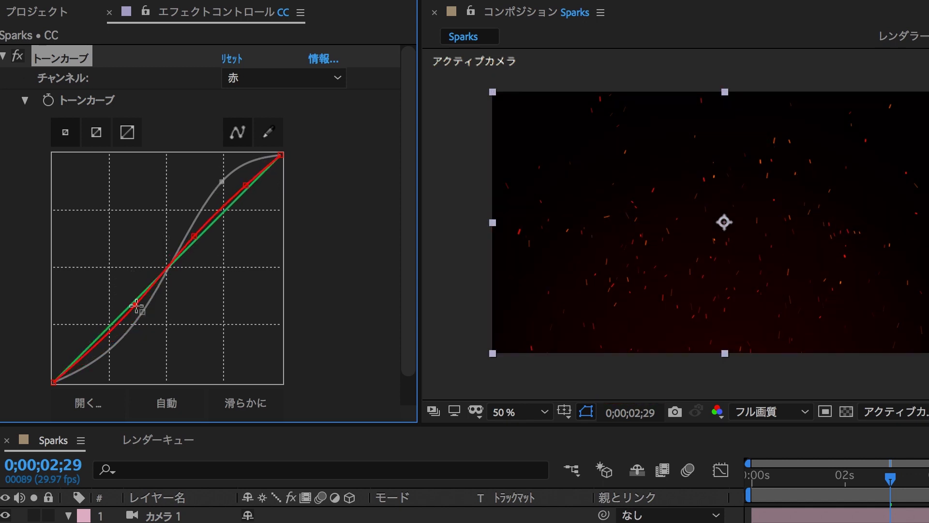
pyautogui.moveTo(246, 185); pyautogui.dragTo(240, 179)
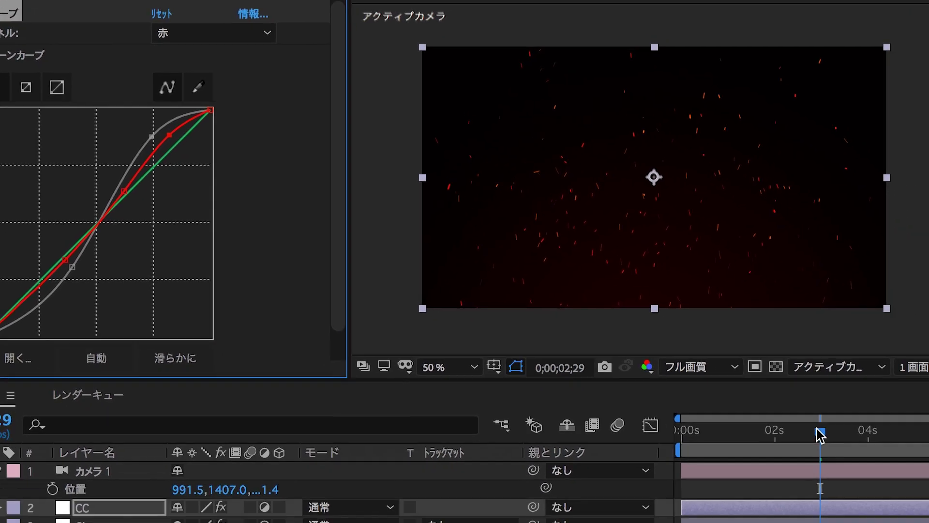
# Scrub to around 2 seconds to review the grade, leaving the gradient start colour unchanged
pyautogui.moveTo(819, 434); pyautogui.dragTo(779, 434)
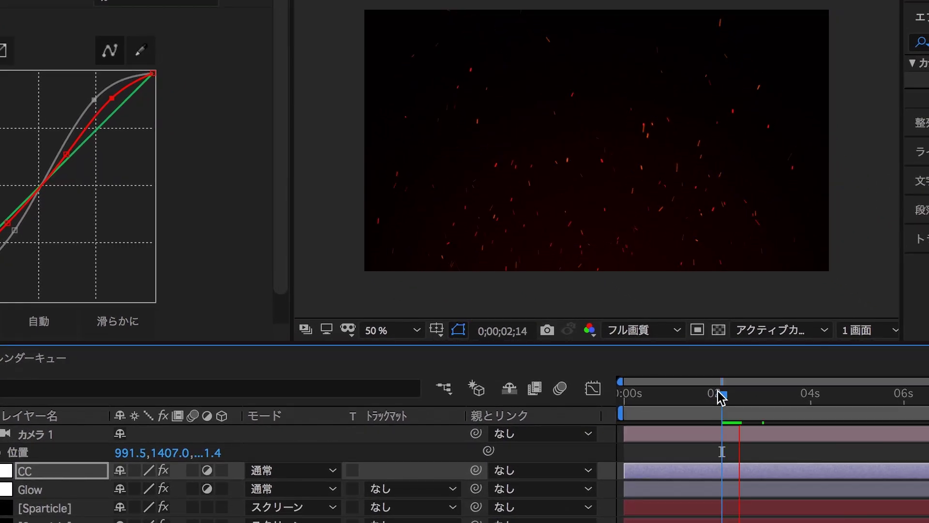
pyautogui.click(717, 393)
pyautogui.moveTo(719, 397); pyautogui.dragTo(729, 396)
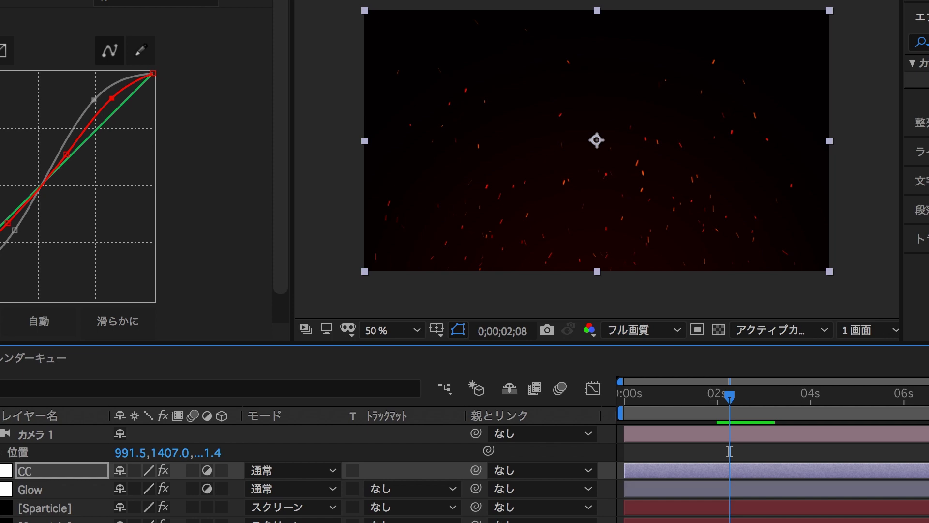
pyautogui.scroll(-5, 136, 169)
pyautogui.click(104, 19)
pyautogui.click(648, 278)
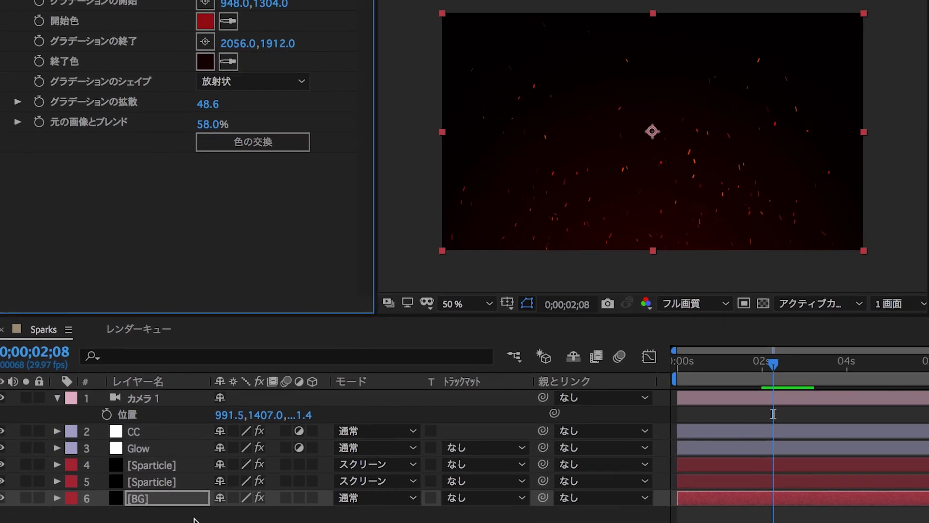
# Create a new 1920×1080 solid named Turb Noise
pyautogui.hotkey('ctrl', 'shift', 'y')
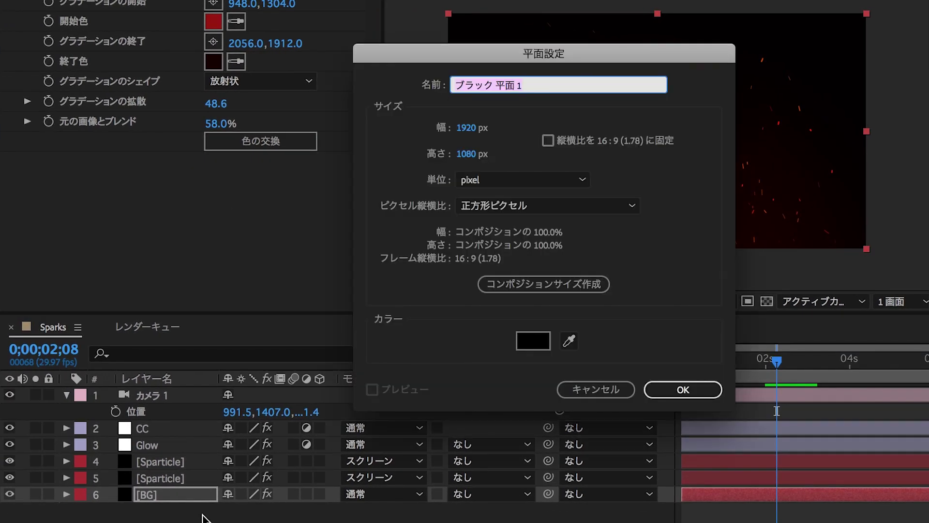
pyautogui.write('Turb Noise')
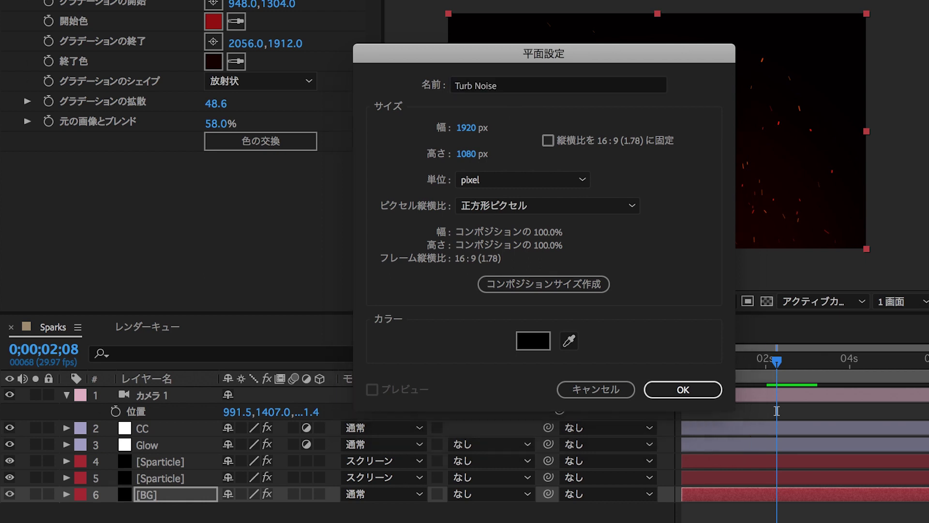
pyautogui.press('Return')
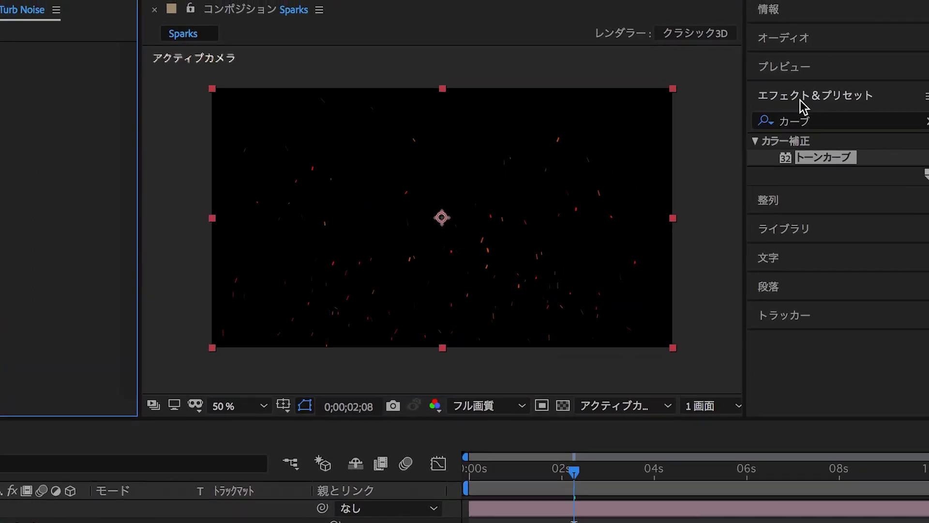
# Search Effects & Presets for ノイズ and apply Turbulent Noise to the solid
pyautogui.click(914, 128)
pyautogui.write('ノイズ')
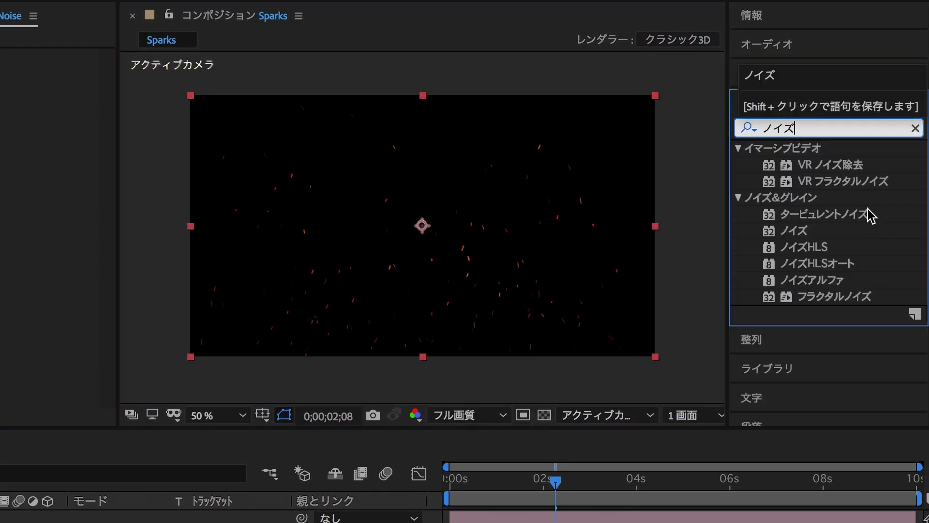
pyautogui.doubleClick(864, 219)
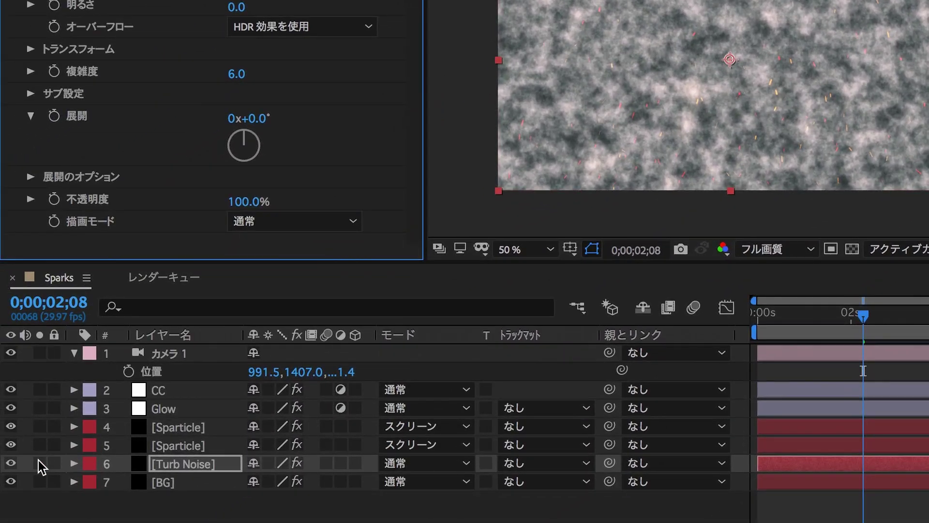
# Solo Turb Noise and set the noise Scale to 300 and Contrast to 360
pyautogui.click(39, 460)
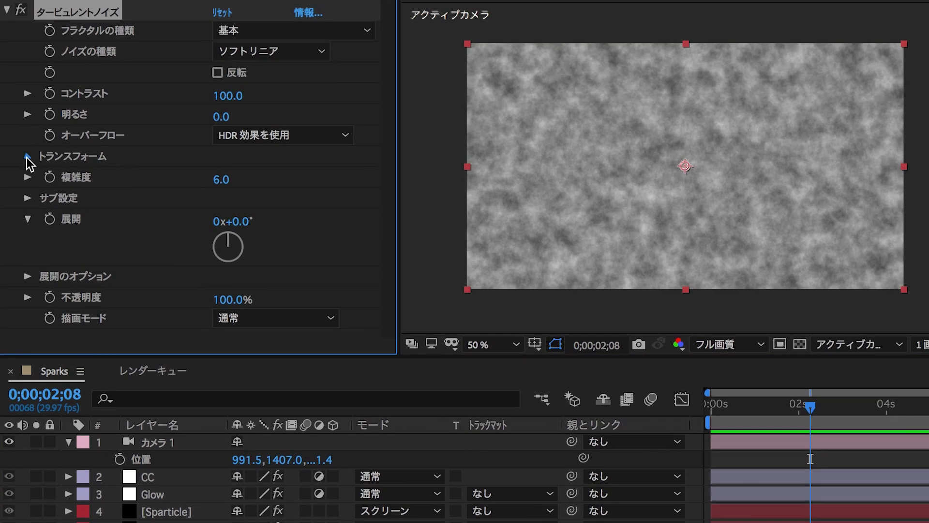
pyautogui.click(28, 156)
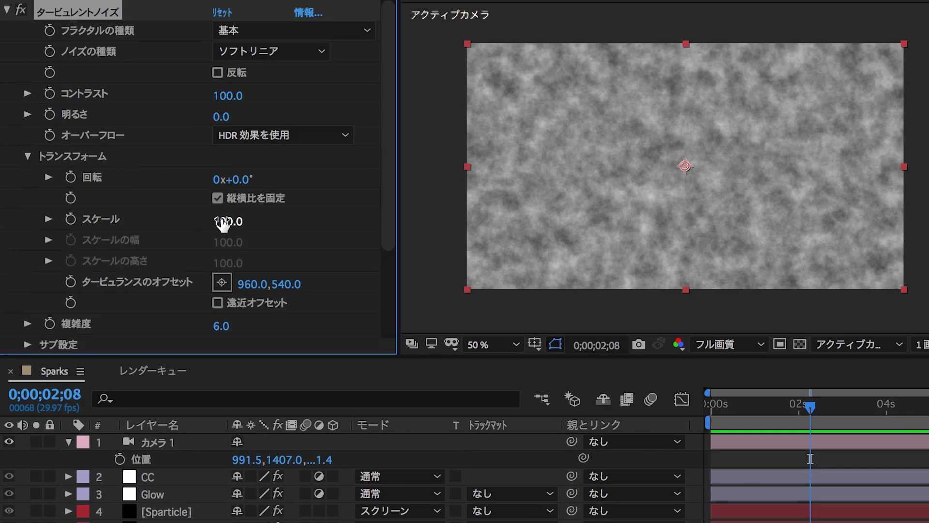
pyautogui.write('300')
pyautogui.press('Return')
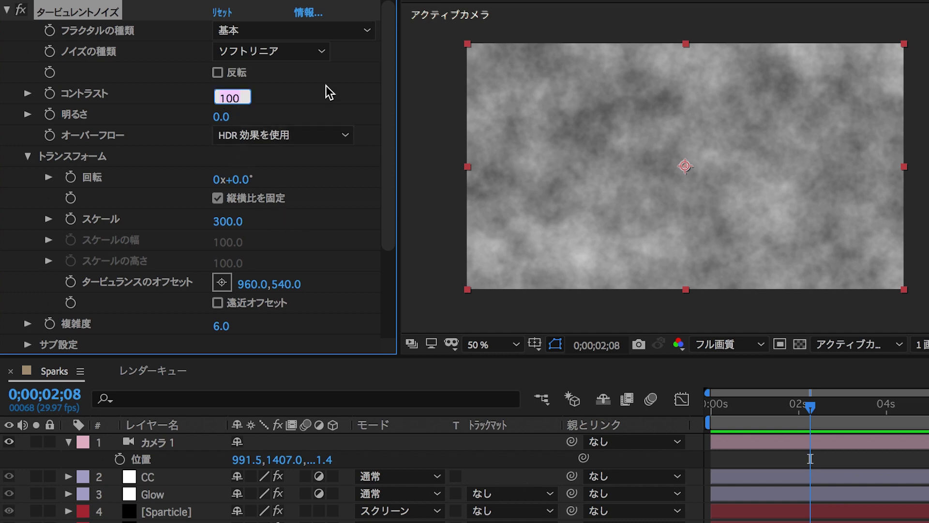
pyautogui.write('360')
pyautogui.press('Return')
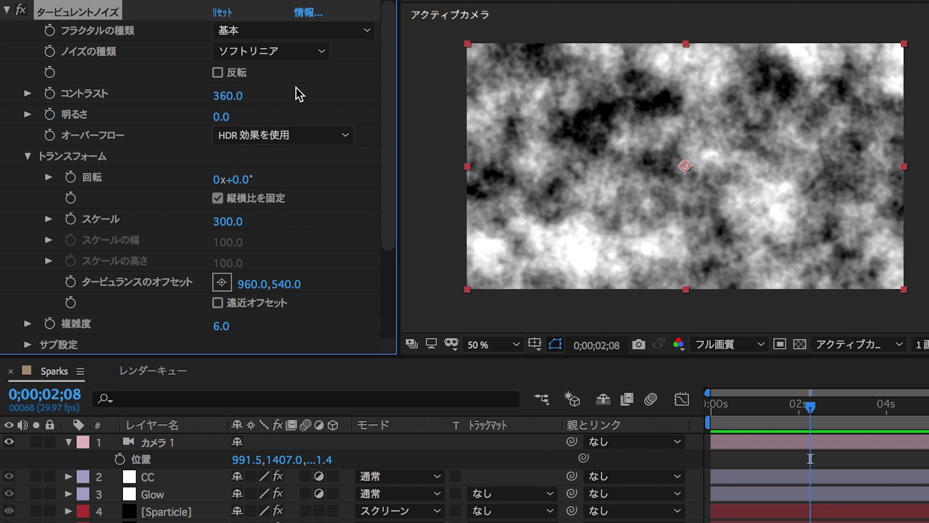
# Keep the noise type as Soft Linear and scroll down to the effect's Blending Mode
pyautogui.click(298, 57)
pyautogui.click(333, 67)
pyautogui.scroll(-1, 309, 82)
pyautogui.scroll(-4, 308, 82)
pyautogui.click(300, 342)
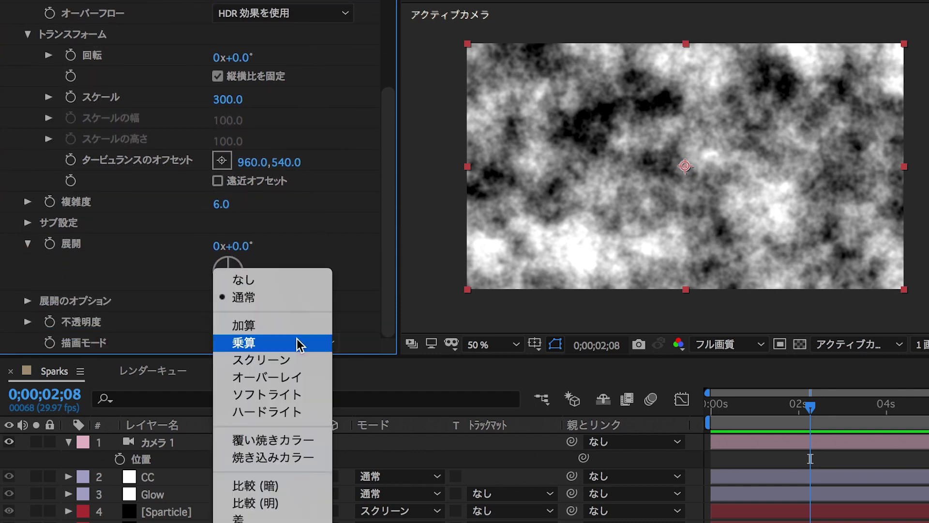
# Set Turbulent Noise blending to Multiply and drive Evolution with a time*30 expression
pyautogui.press('Escape')
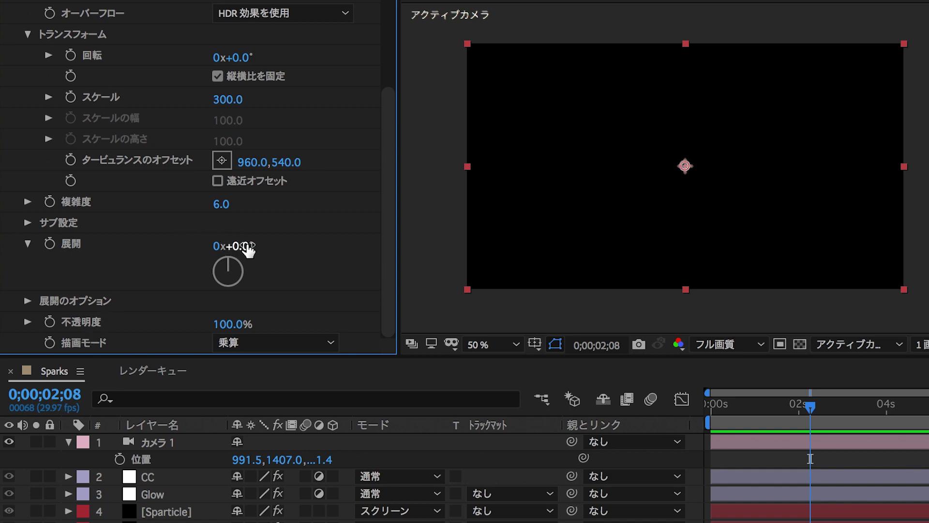
pyautogui.keyDown('alt'); pyautogui.click(50, 244); pyautogui.keyUp('alt')
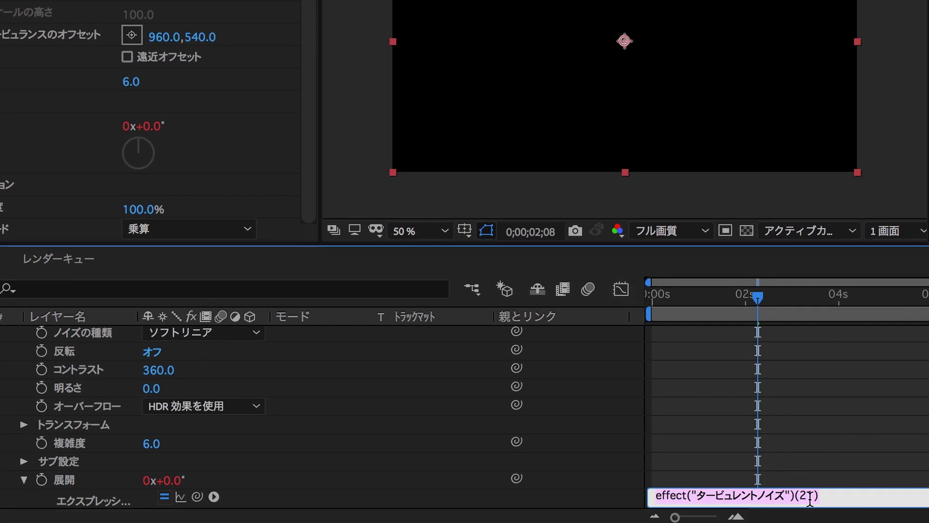
pyautogui.write('time*30')
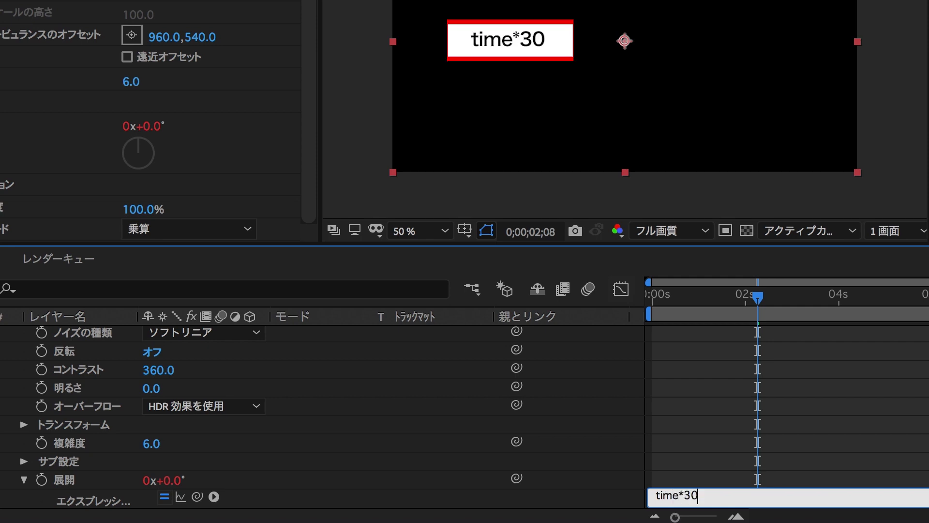
pyautogui.press('Return')
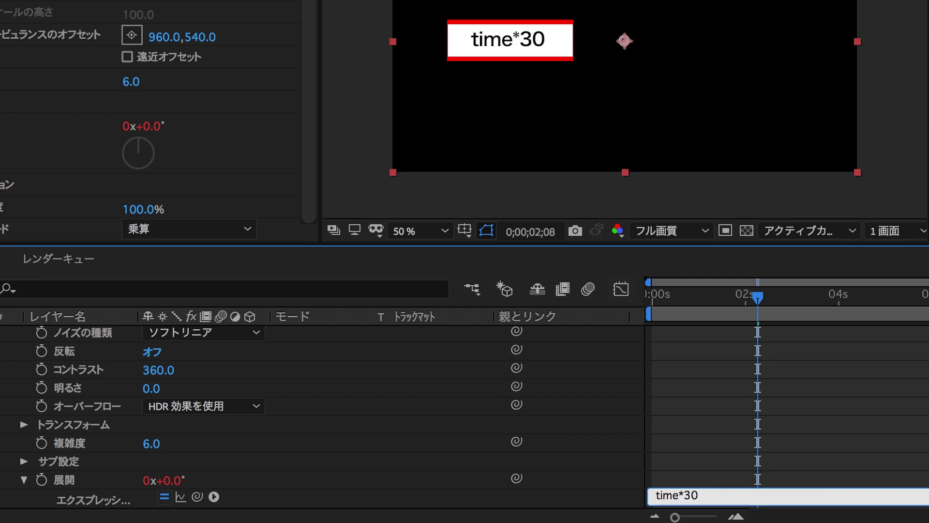
pyautogui.click(619, 477)
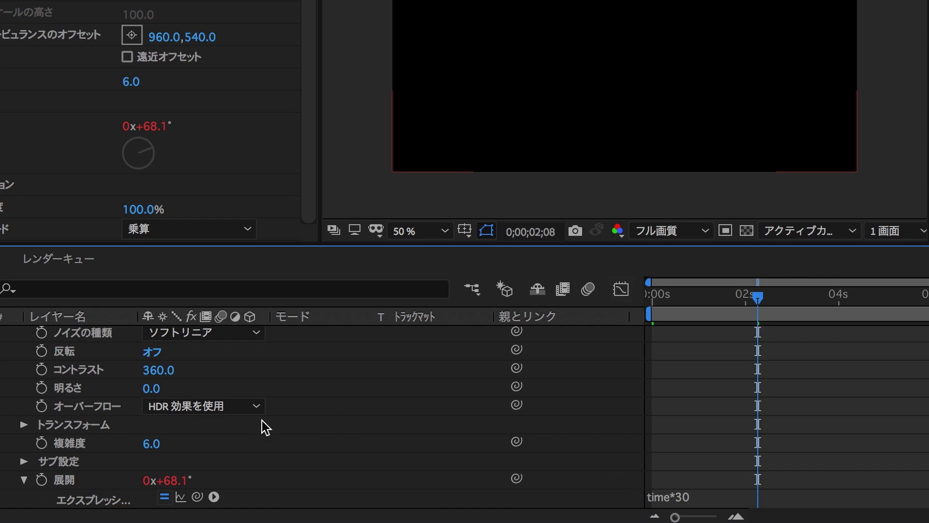
pyautogui.scroll(2, 75, 472)
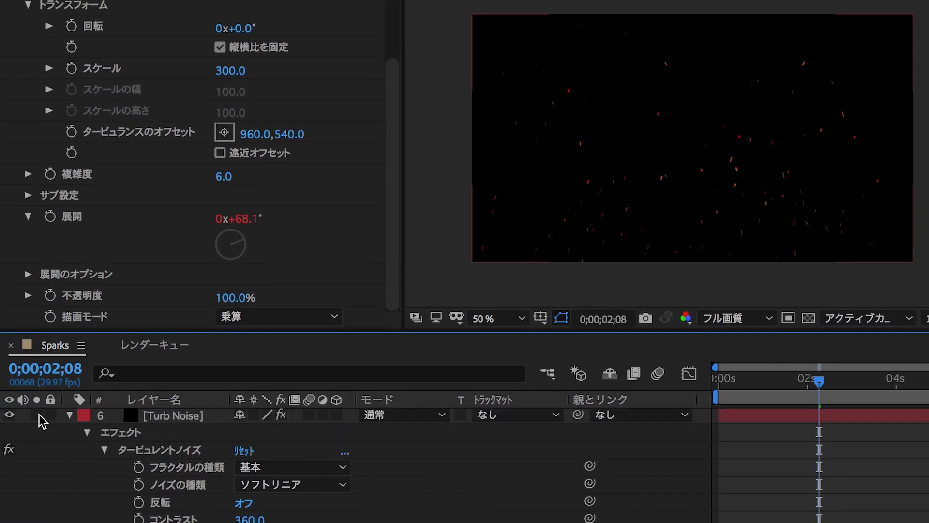
pyautogui.click(69, 415)
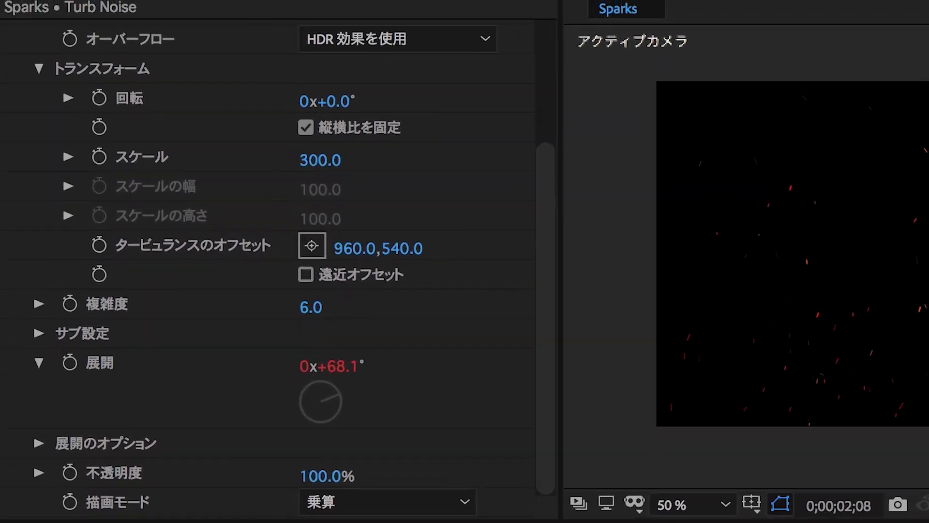
# Keyframe Turbulent Offset from the composition start, adjusting it around two seconds
pyautogui.press('Home')
pyautogui.click(108, 289)
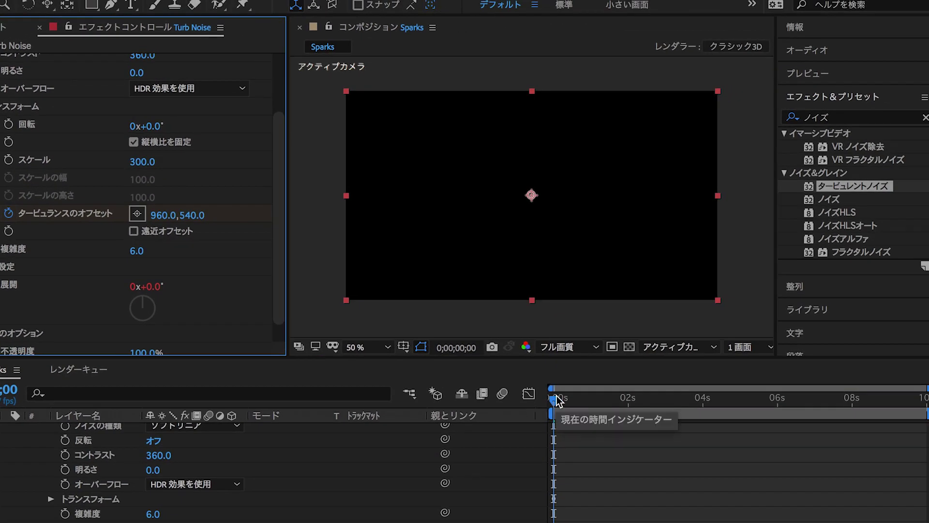
pyautogui.moveTo(556, 400); pyautogui.dragTo(926, 400)
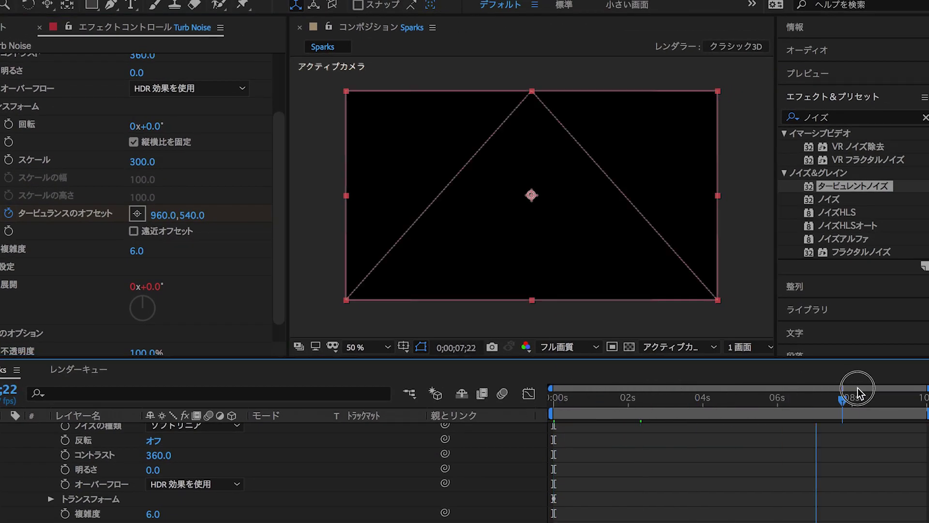
pyautogui.moveTo(175, 214); pyautogui.dragTo(138, 213)
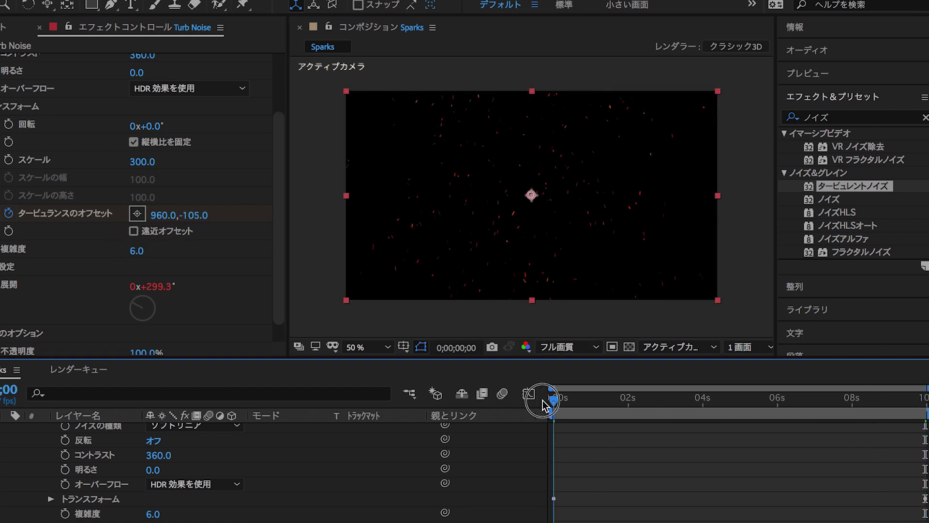
pyautogui.moveTo(552, 399); pyautogui.dragTo(628, 400)
pyautogui.click(629, 404)
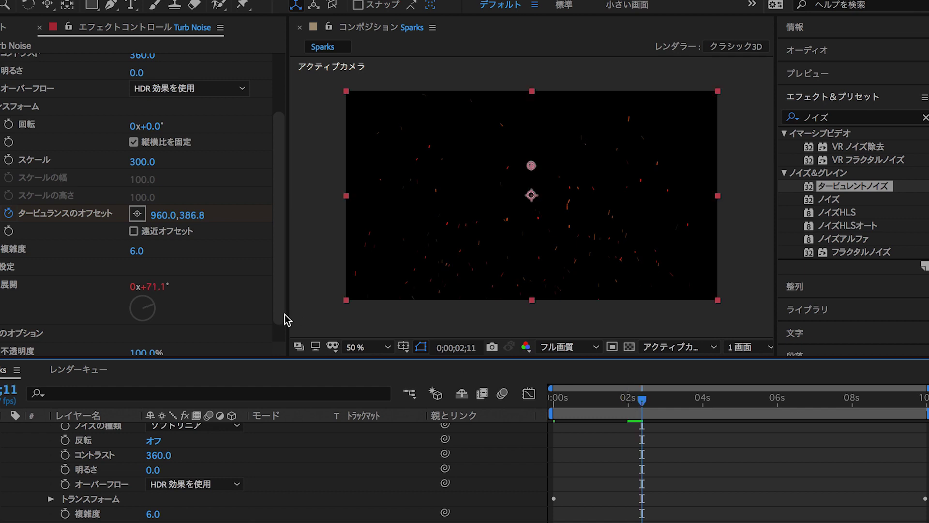
# Change the Turbulent Noise effect's Blending Mode to None
pyautogui.scroll(-1, 215, 324)
pyautogui.click(209, 345)
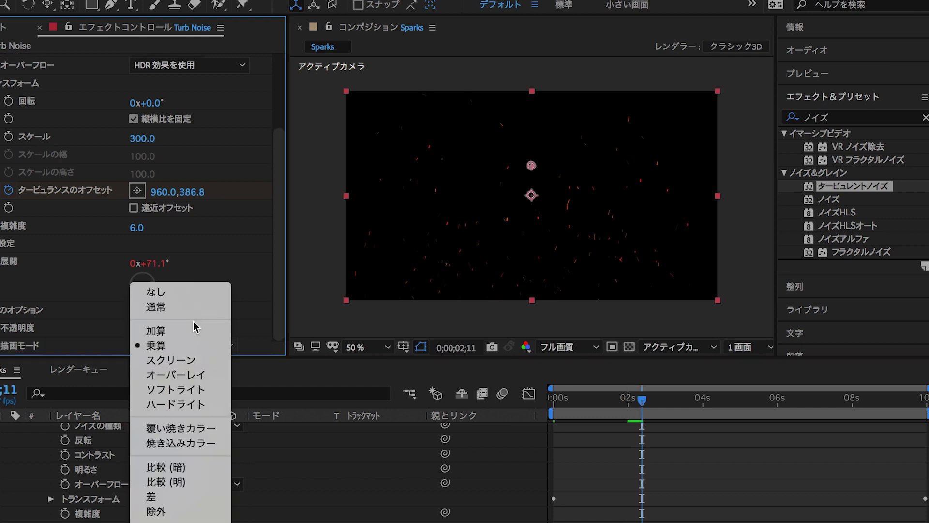
pyautogui.click(188, 295)
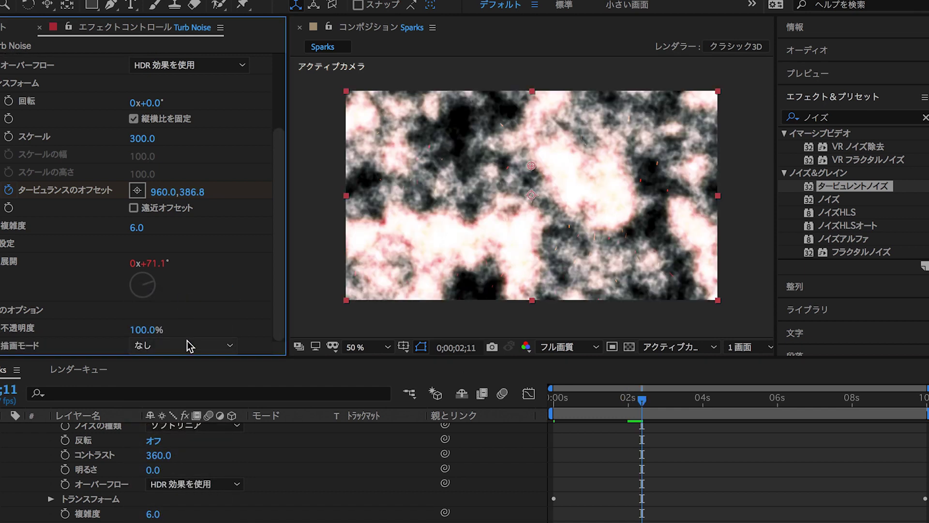
pyautogui.moveTo(627, 400)
pyautogui.mouseDown()
pyautogui.moveTo(627, 416)
pyautogui.moveTo(651, 430)
pyautogui.moveTo(652, 400)
pyautogui.moveTo(557, 409)
pyautogui.mouseUp()
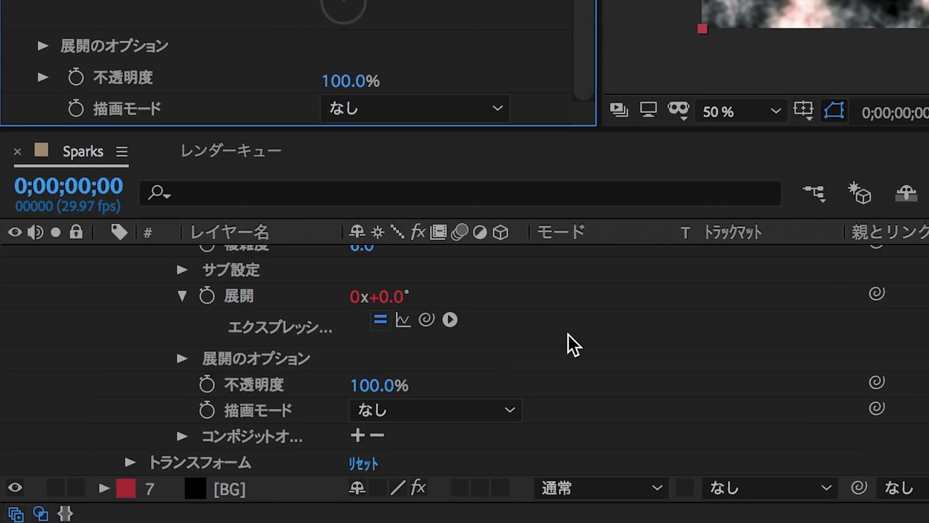
pyautogui.scroll(5, 530, 362)
pyautogui.click(104, 332)
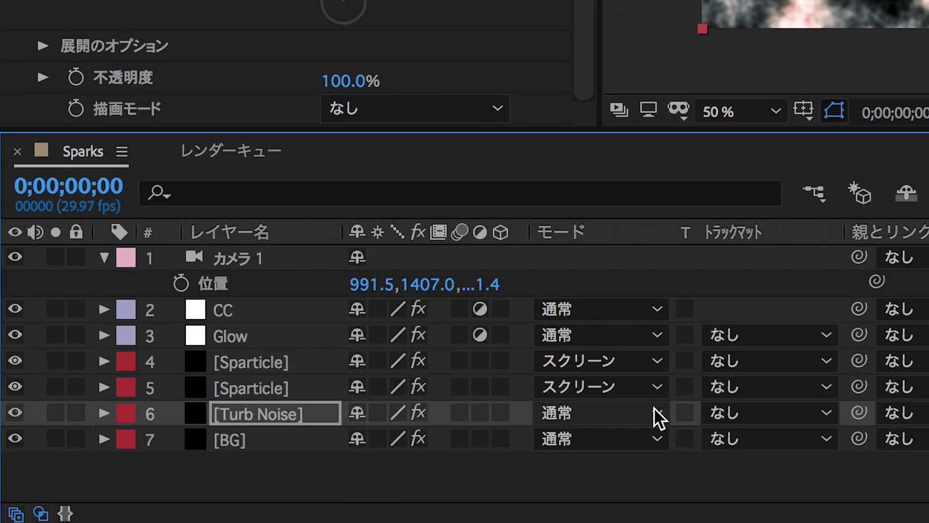
# Set layer 6 Turb Noise's Mode to Multiply and preview the smoke around 0;00;02;12
pyautogui.click(654, 411)
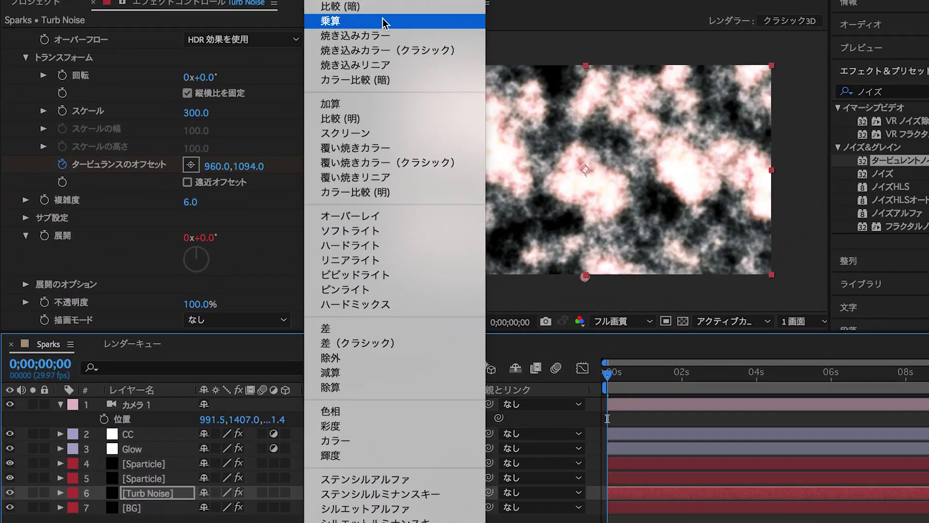
pyautogui.click(385, 23)
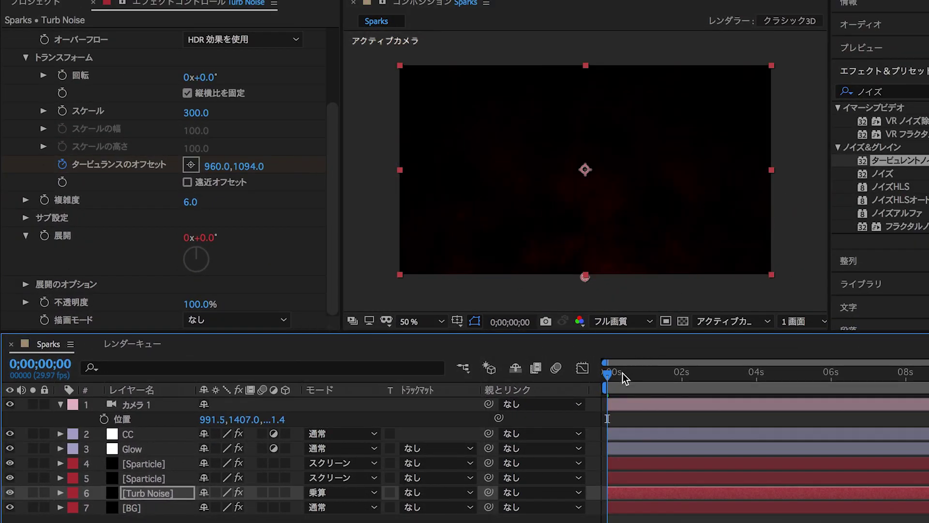
pyautogui.moveTo(655, 383); pyautogui.dragTo(679, 377)
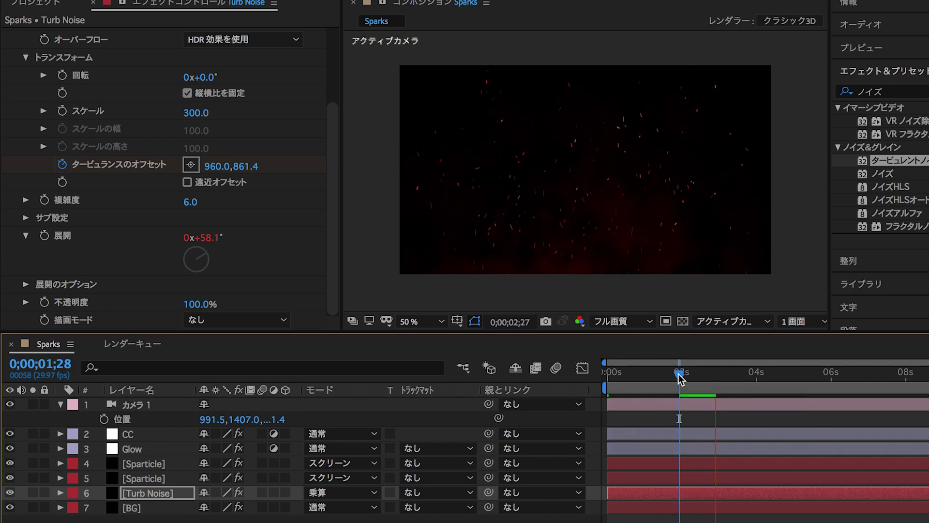
pyautogui.click(679, 378)
pyautogui.press('space')
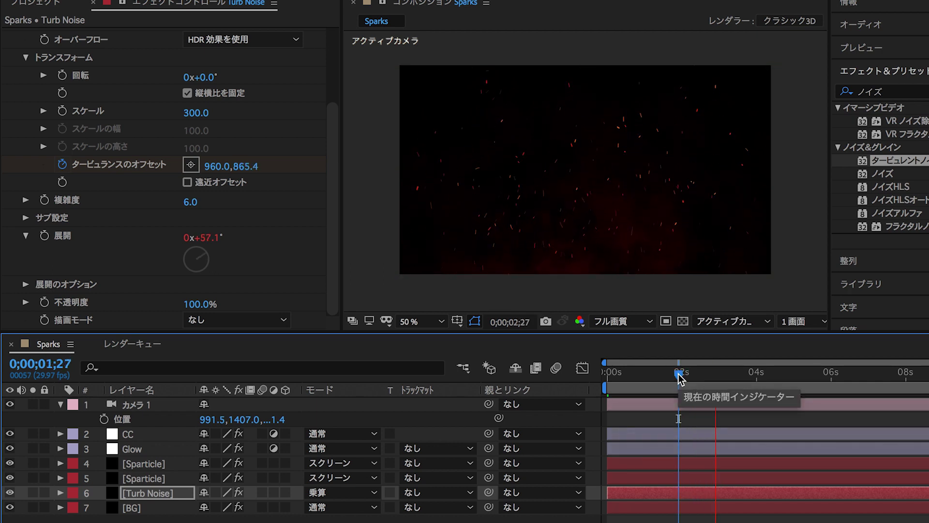
pyautogui.moveTo(680, 377); pyautogui.dragTo(697, 380)
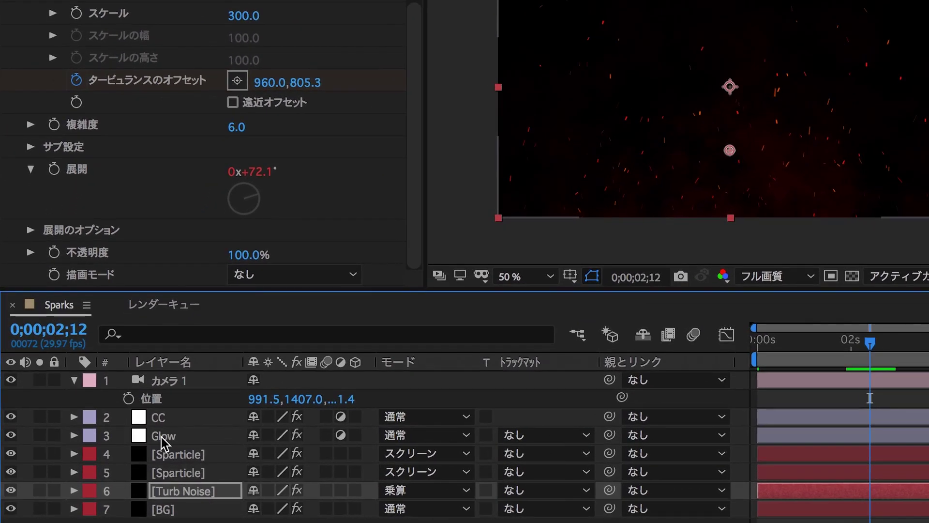
# Duplicate Glow and set the copy to threshold 40.8%, radius 26, intensity 1.6
pyautogui.click(163, 438)
pyautogui.hotkey('ctrl', 'd')
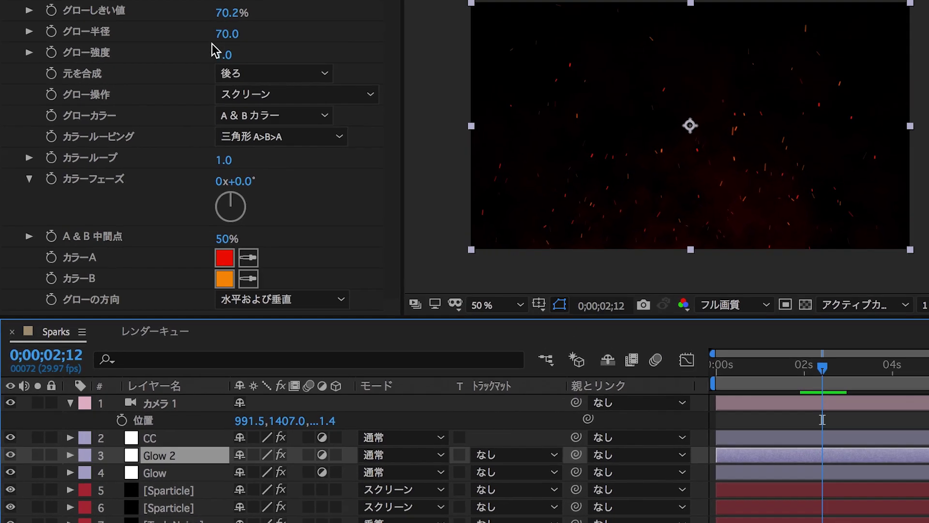
pyautogui.moveTo(245, 0); pyautogui.dragTo(185, 0)
pyautogui.moveTo(237, 13); pyautogui.dragTo(295, 17)
pyautogui.moveTo(216, 70)
pyautogui.mouseDown()
pyautogui.moveTo(187, 70)
pyautogui.moveTo(184, 50)
pyautogui.mouseUp()
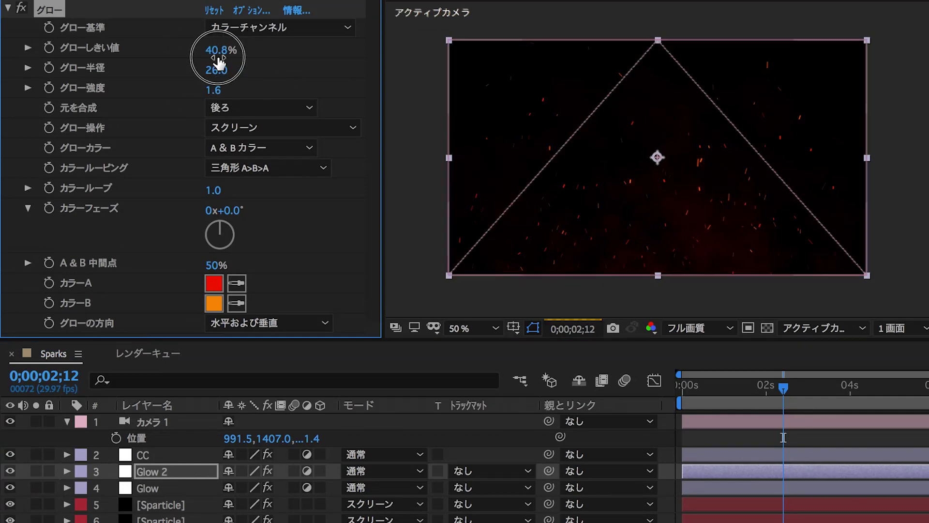
# Raise both Sparticle layers' motion-blur shutter angles, the second to 528
pyautogui.click(161, 504)
pyautogui.scroll(-15, 116, 265)
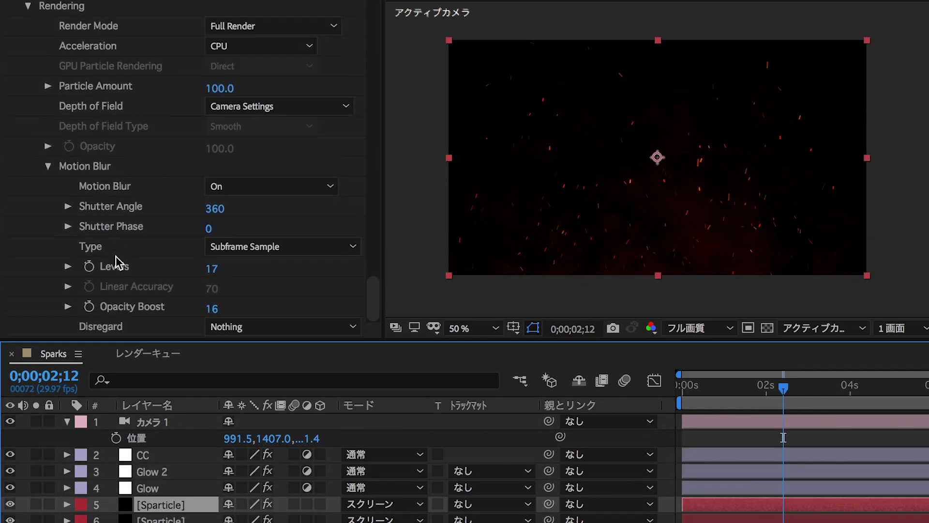
pyautogui.moveTo(215, 208); pyautogui.dragTo(470, 222)
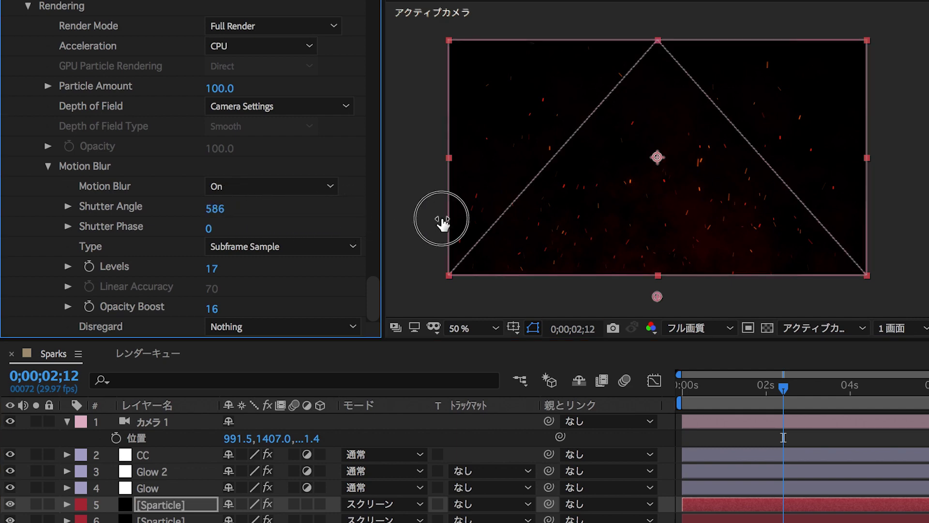
pyautogui.moveTo(220, 213); pyautogui.dragTo(306, 210)
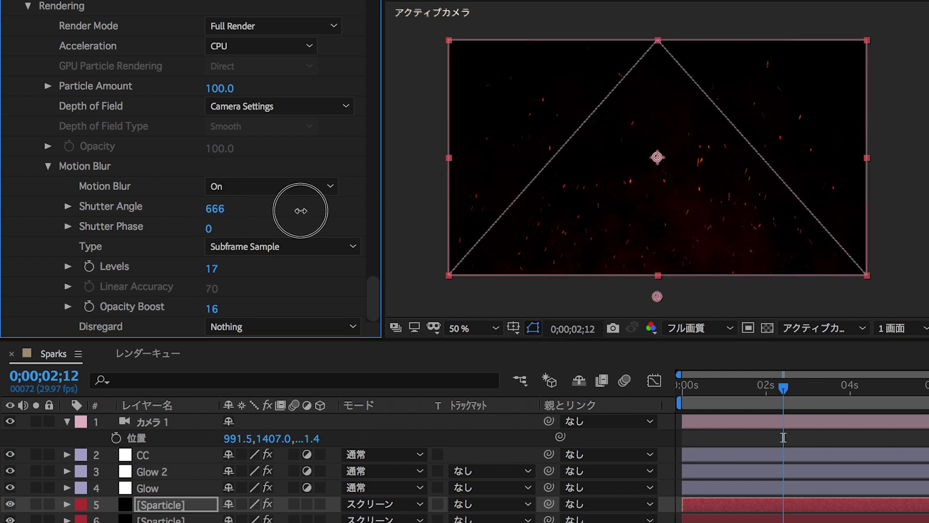
pyautogui.click(189, 520)
pyautogui.scroll(-15, 107, 241)
pyautogui.moveTo(215, 212); pyautogui.dragTo(311, 207)
pyautogui.moveTo(249, 208); pyautogui.dragTo(280, 211)
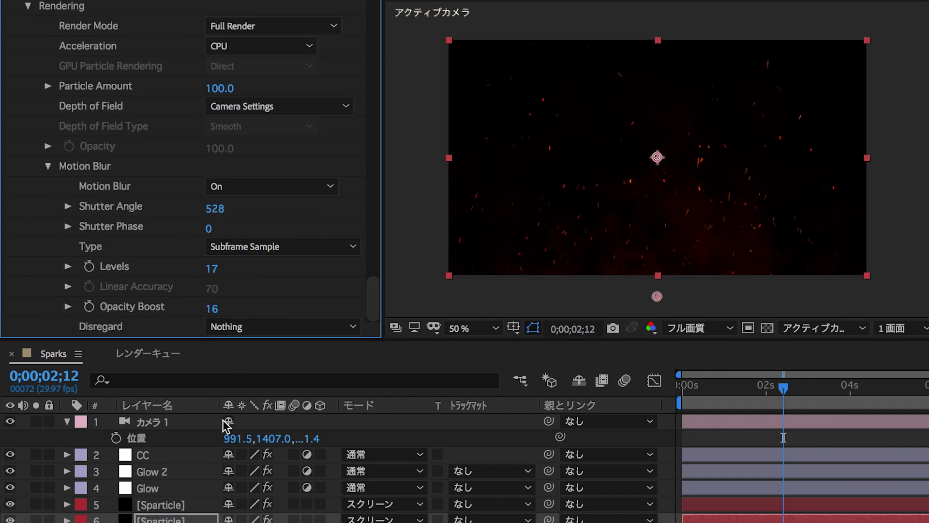
pyautogui.press('Home')
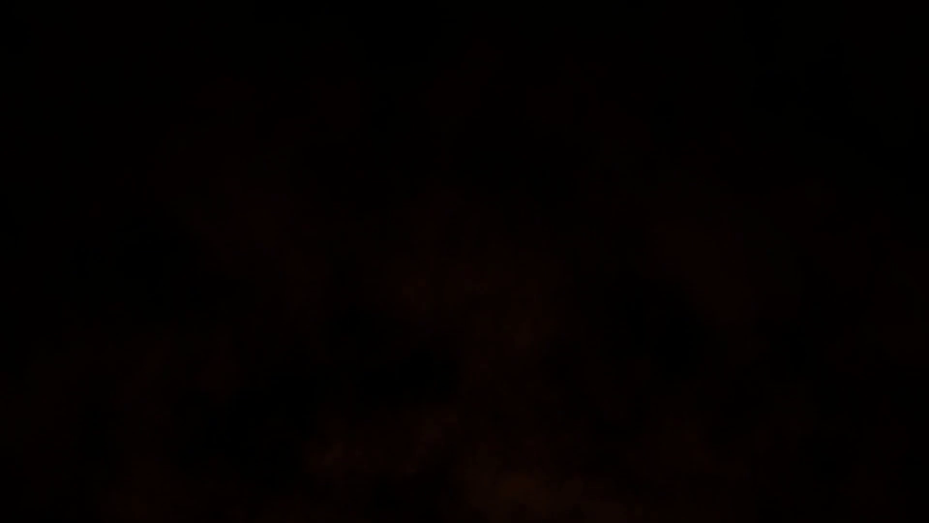